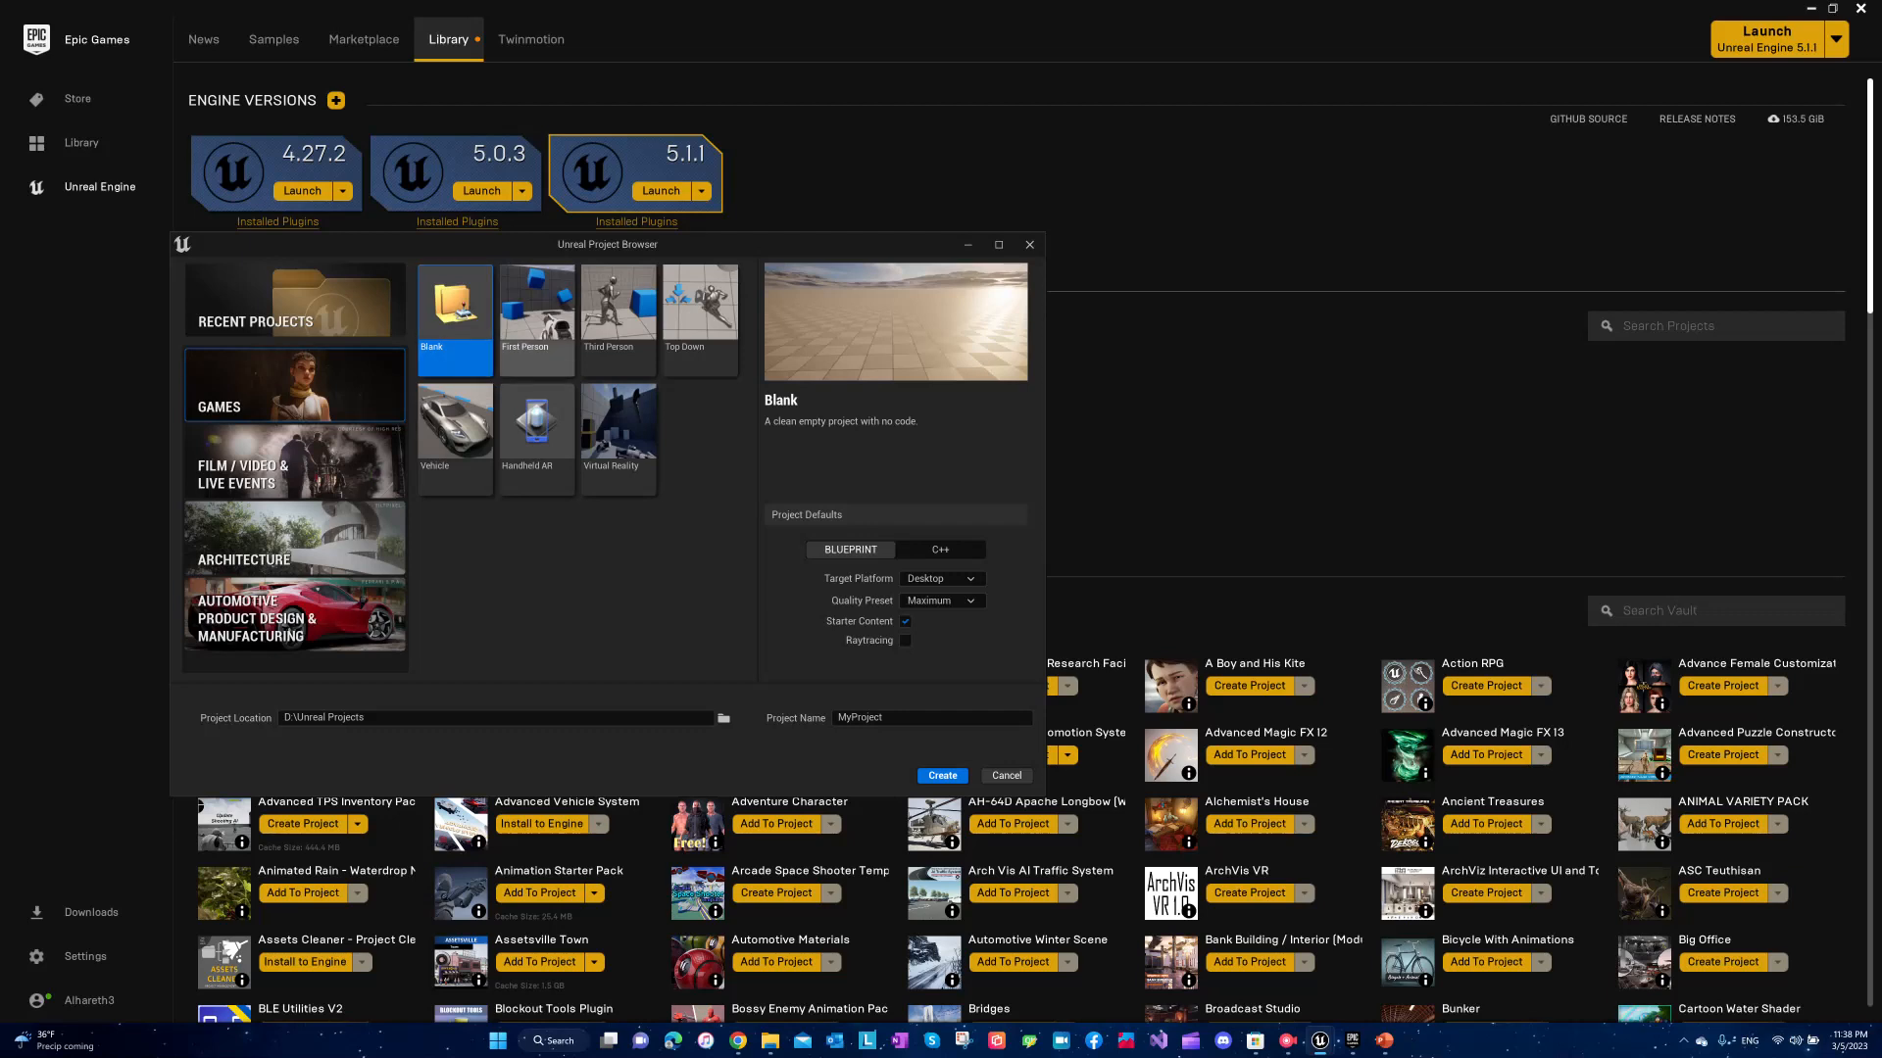
Create a Games project from the Blank template with Blueprint and starter content, named FPS_ZOMBIE01.
left_click(536, 322)
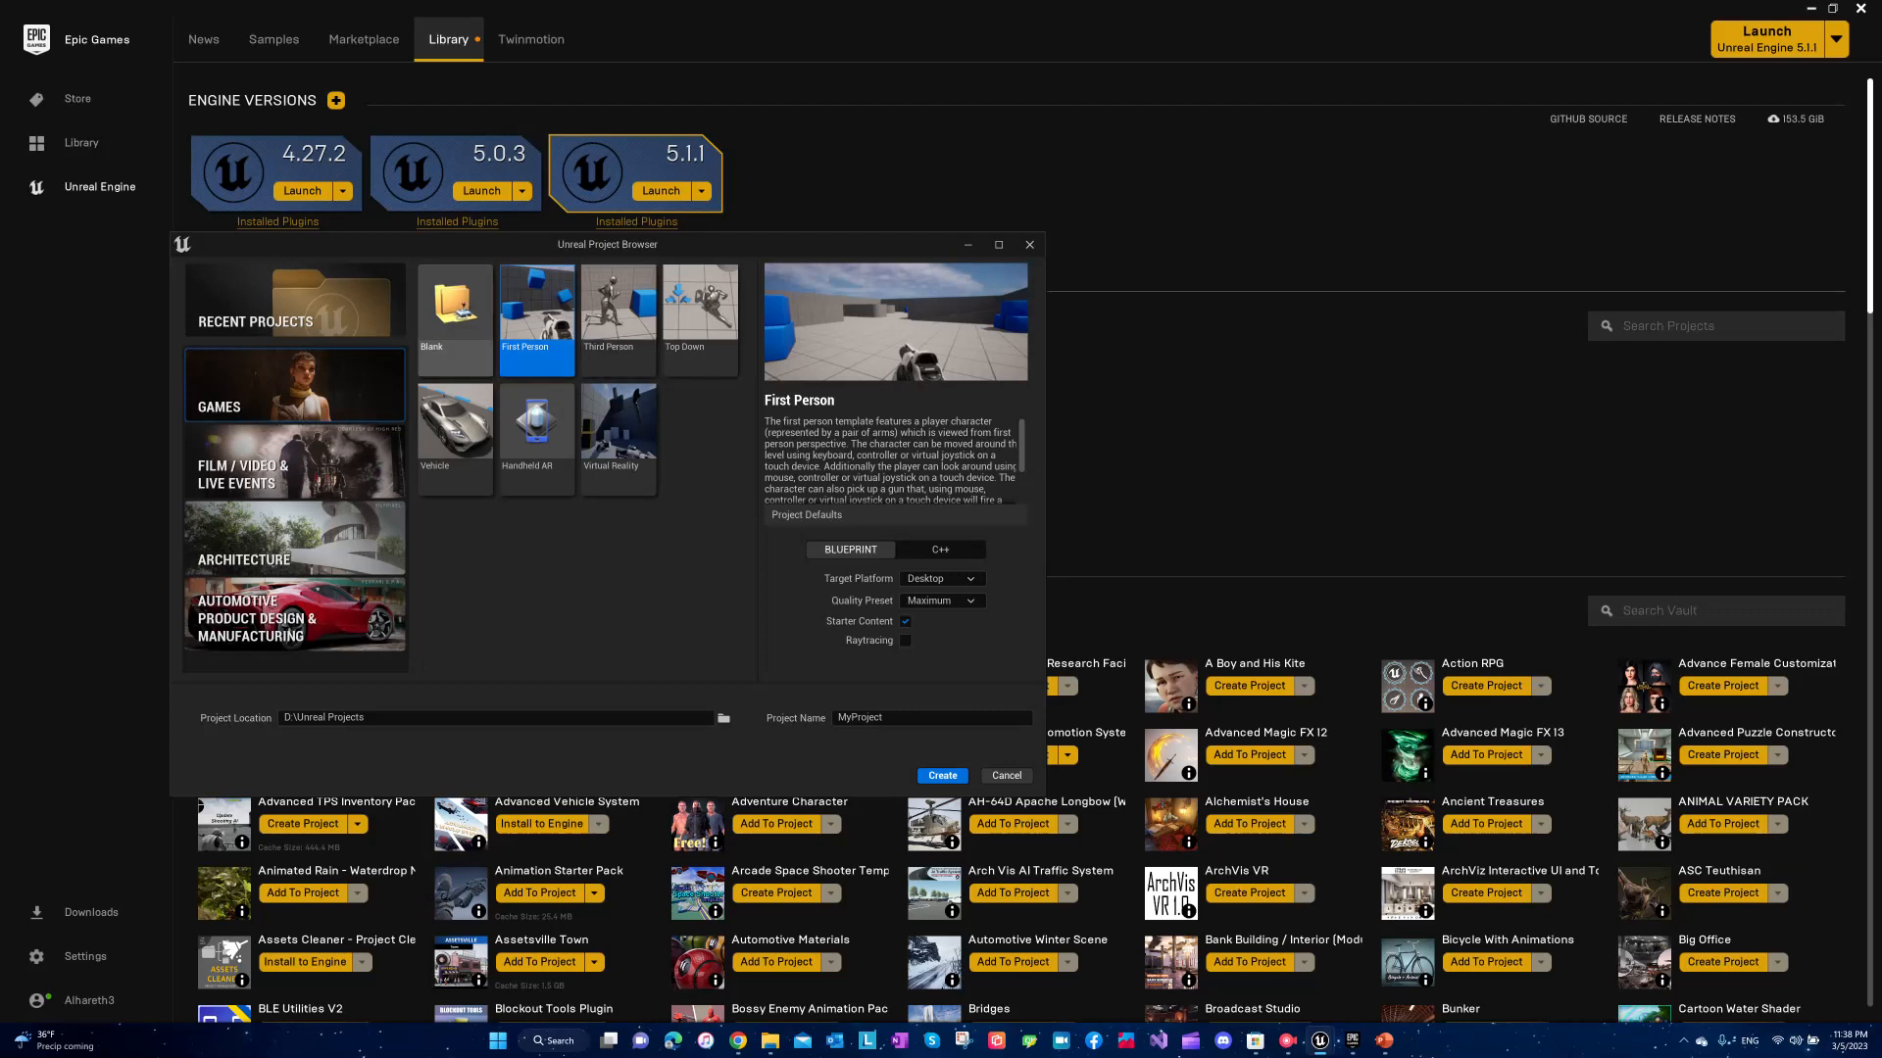
left_click(455, 321)
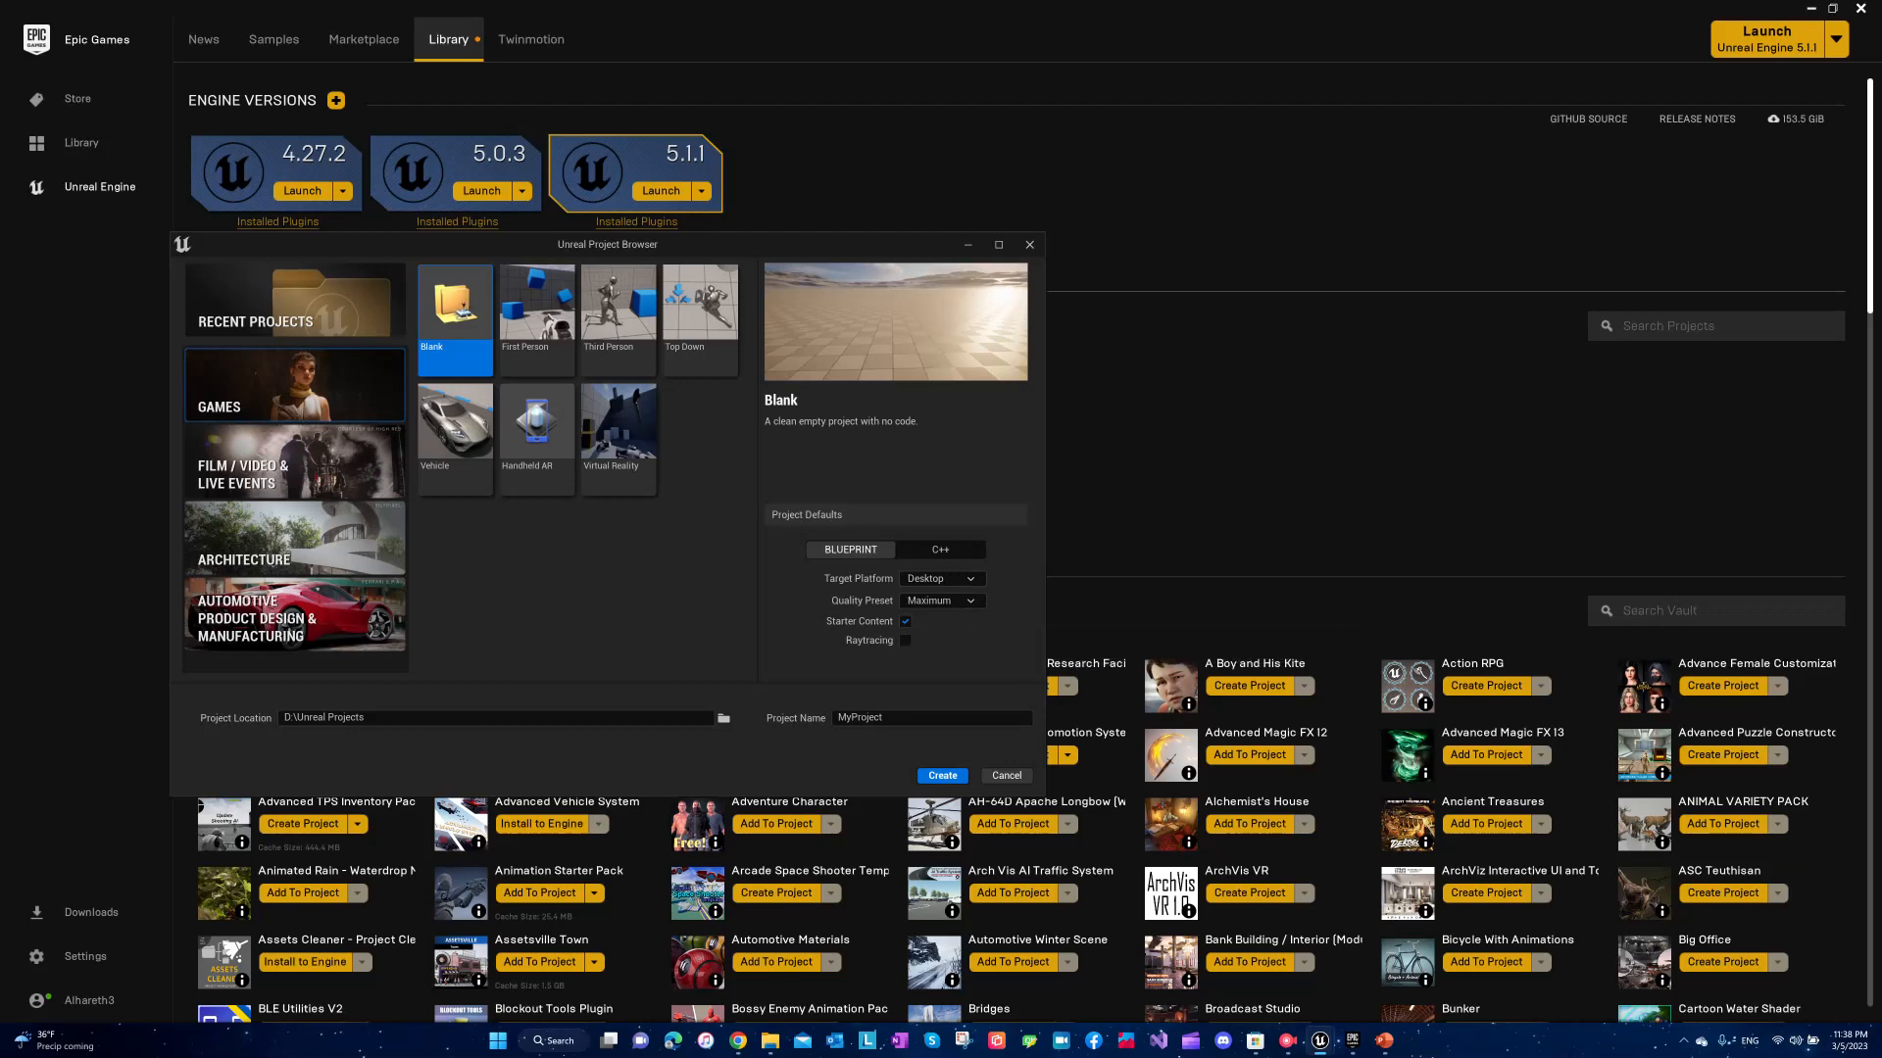
left_click(905, 621)
double_click(874, 717)
type("FPS_ZOMBIE01")
key("Return")
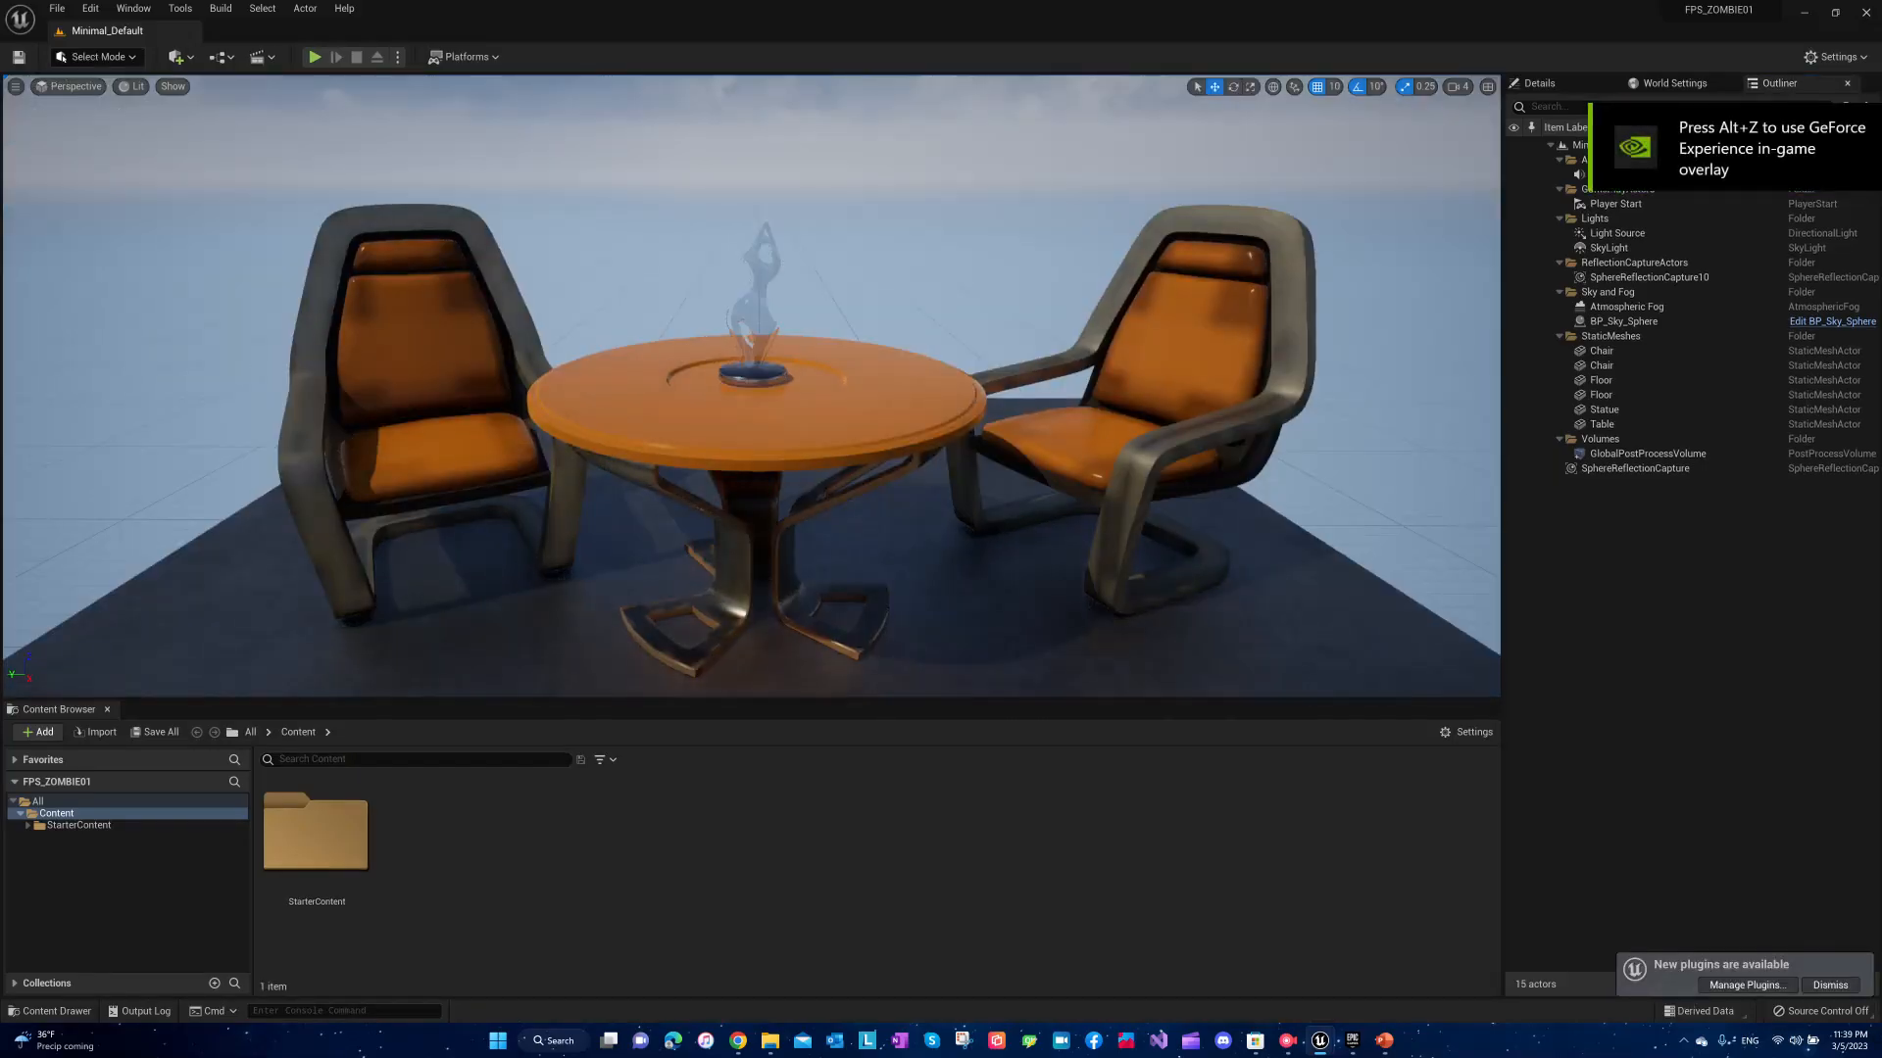
Look over the default level, play-test it by moving around the table and chairs, and stop the play session.
scroll(751, 386, "down", 10)
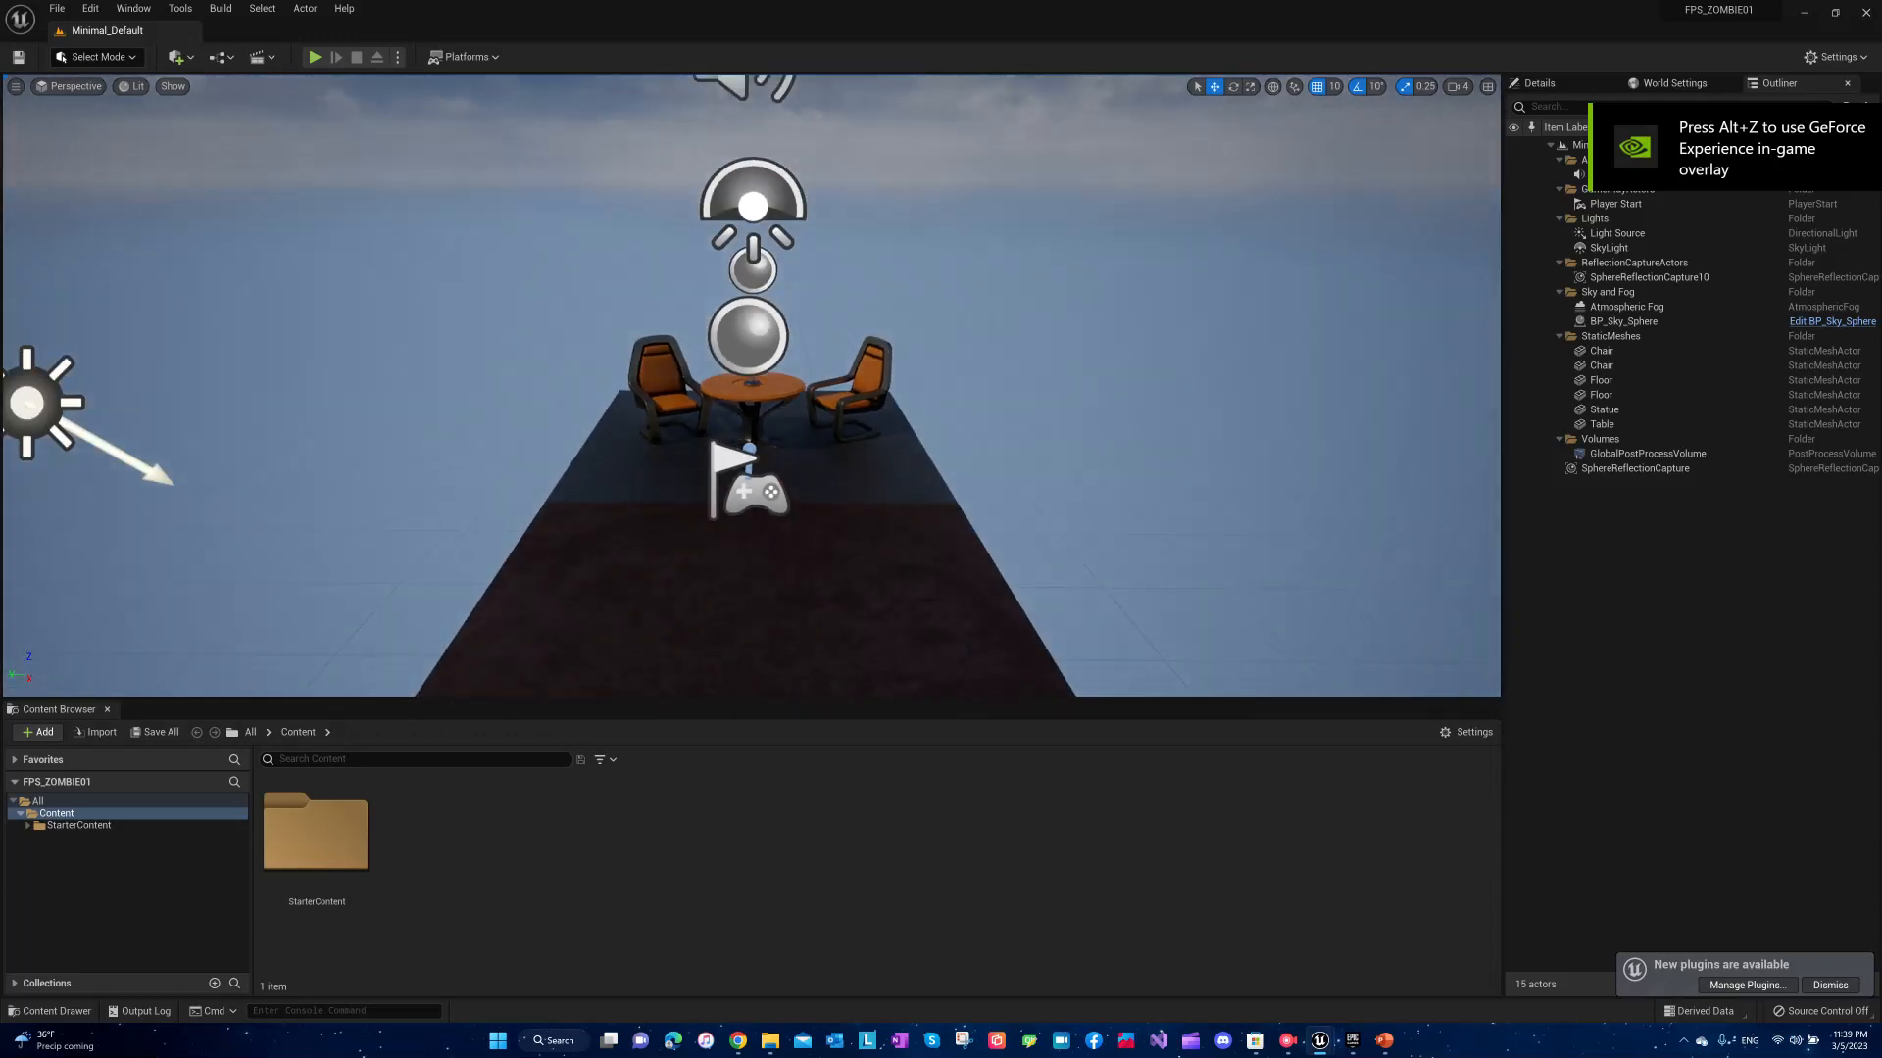
mouse_move(752, 386)
right_mouse_down()
mouse_move(740, 327)
mouse_move(728, 367)
right_mouse_up()
key("s")
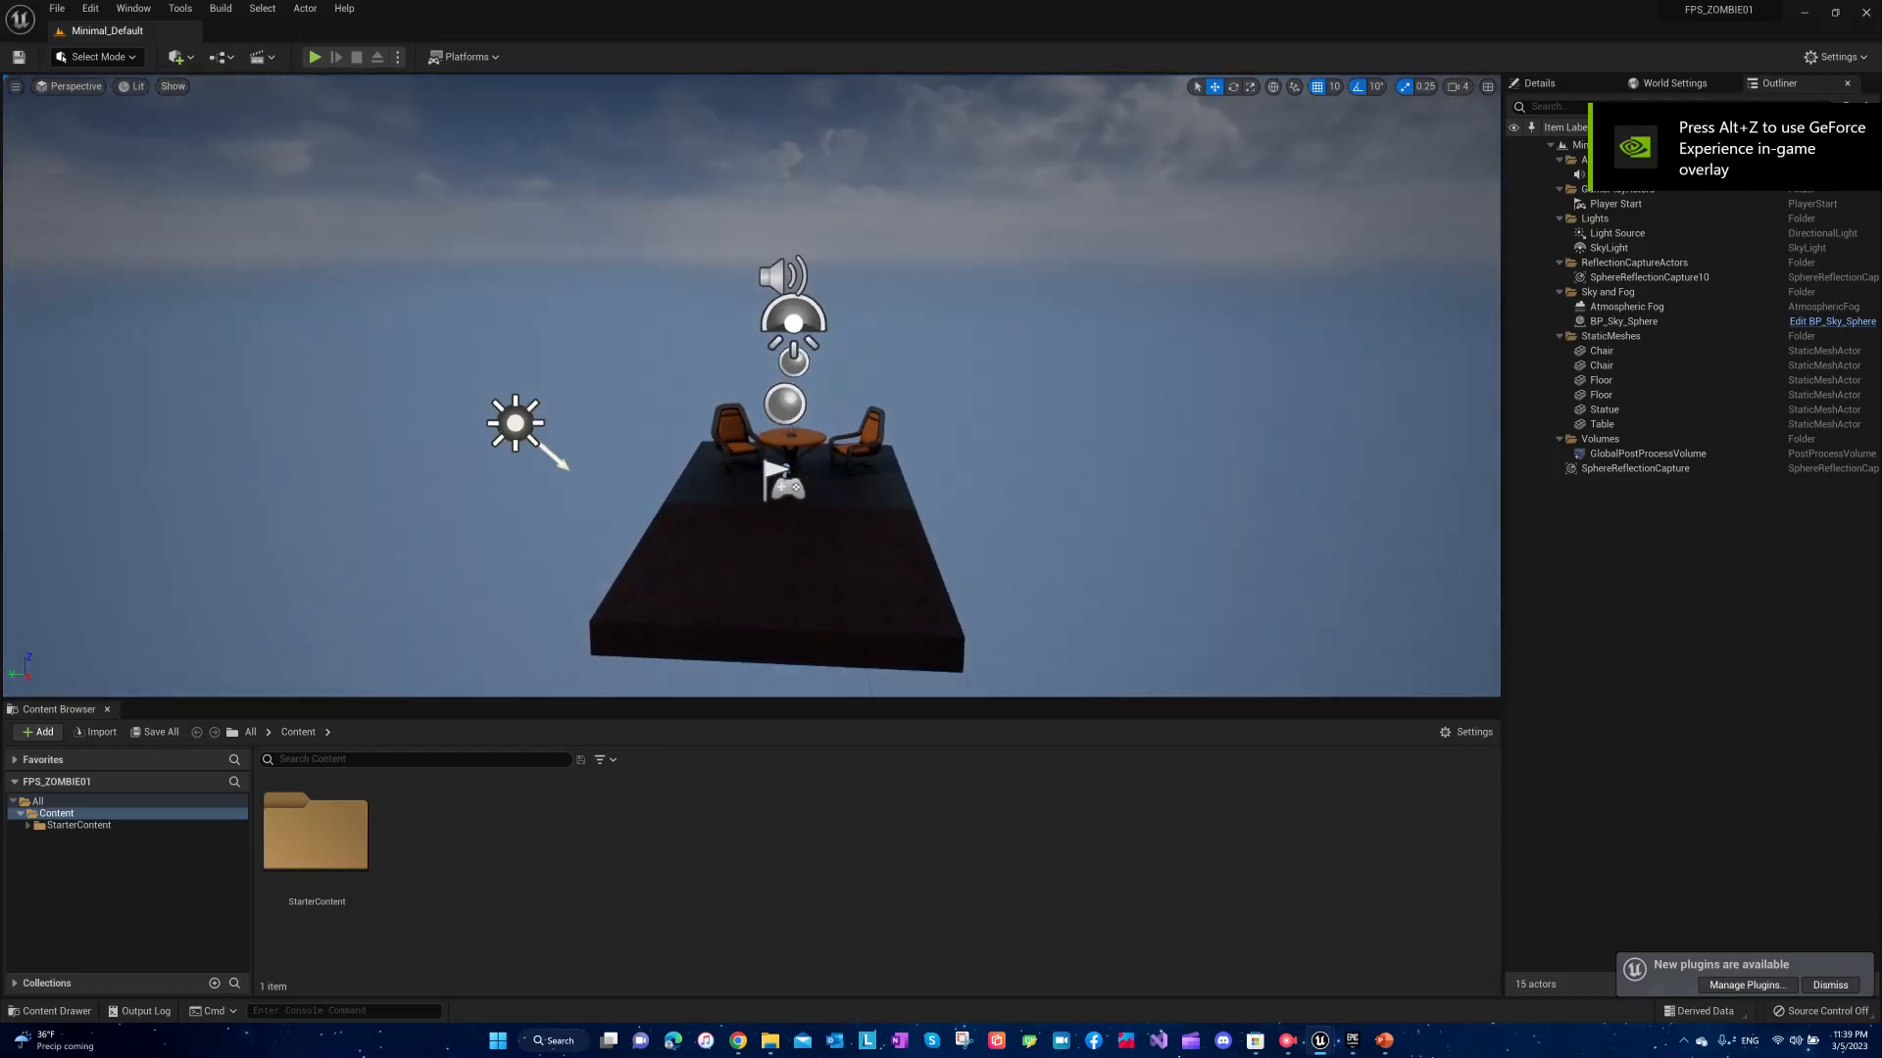
key("w")
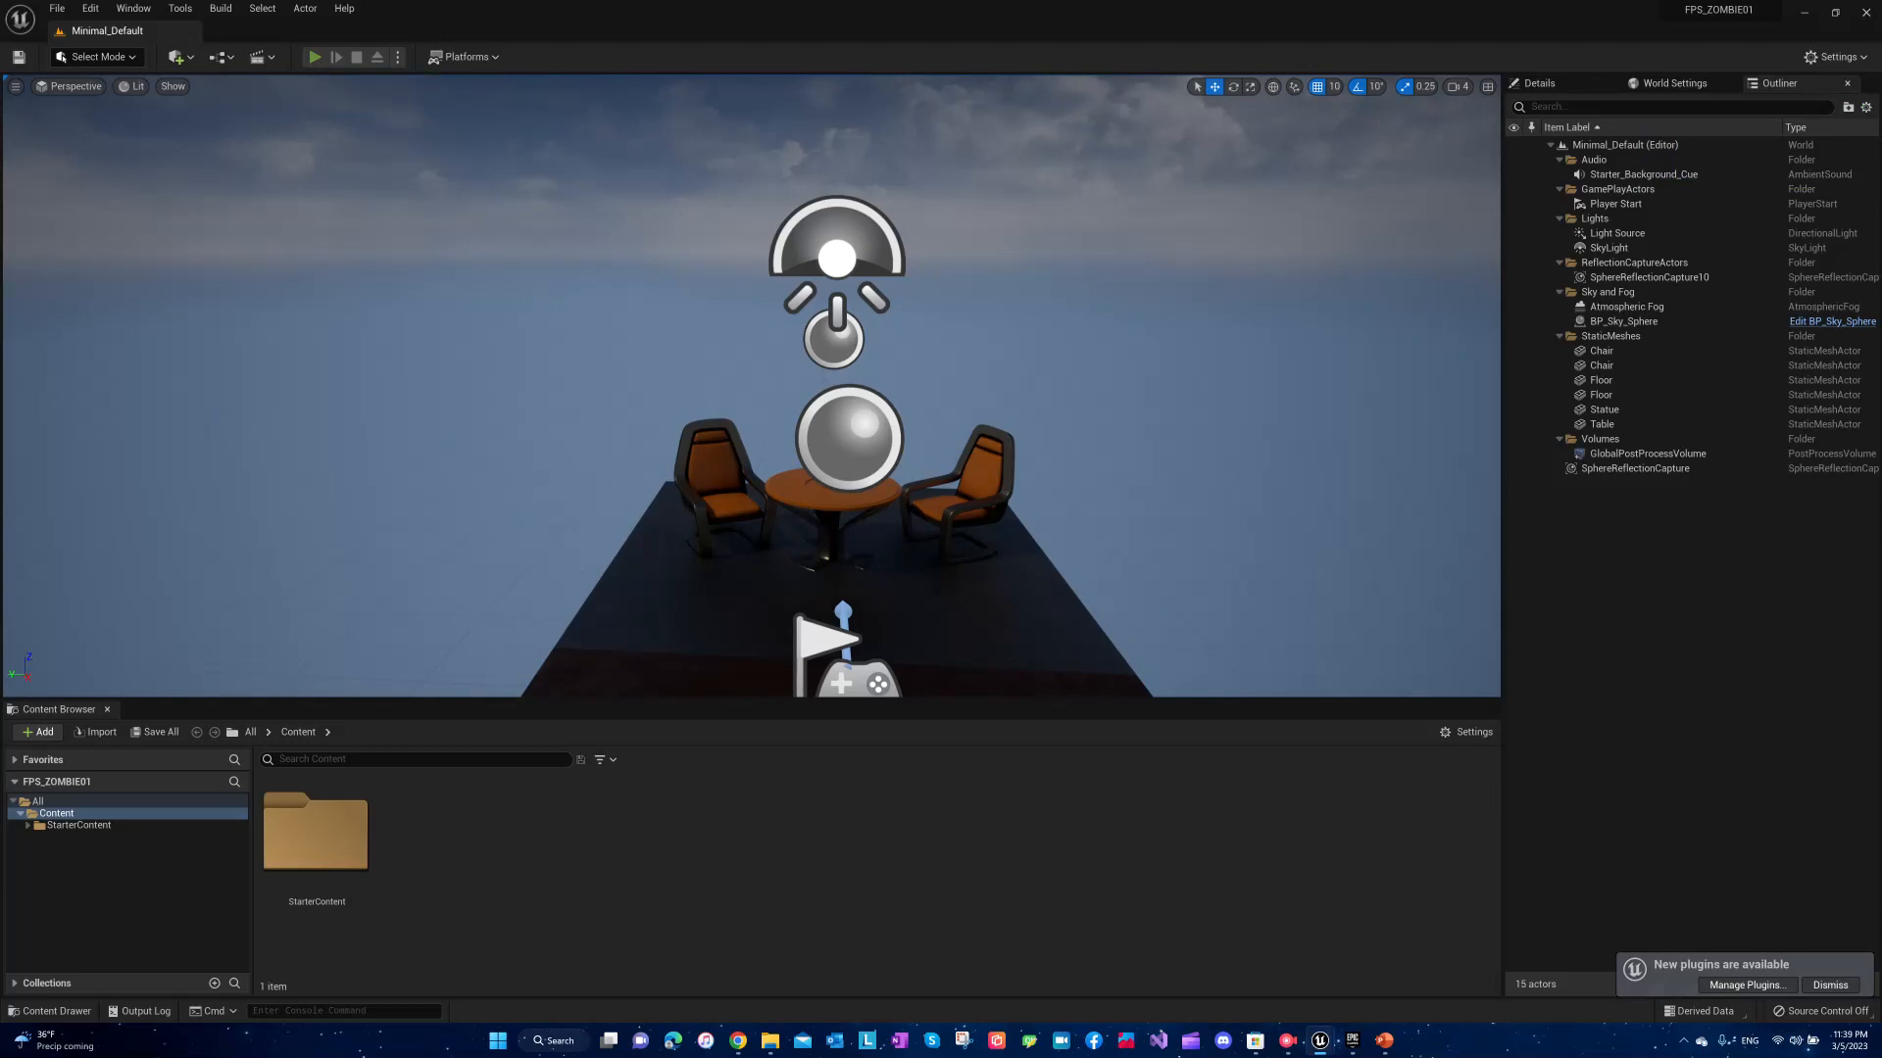
left_click(315, 57)
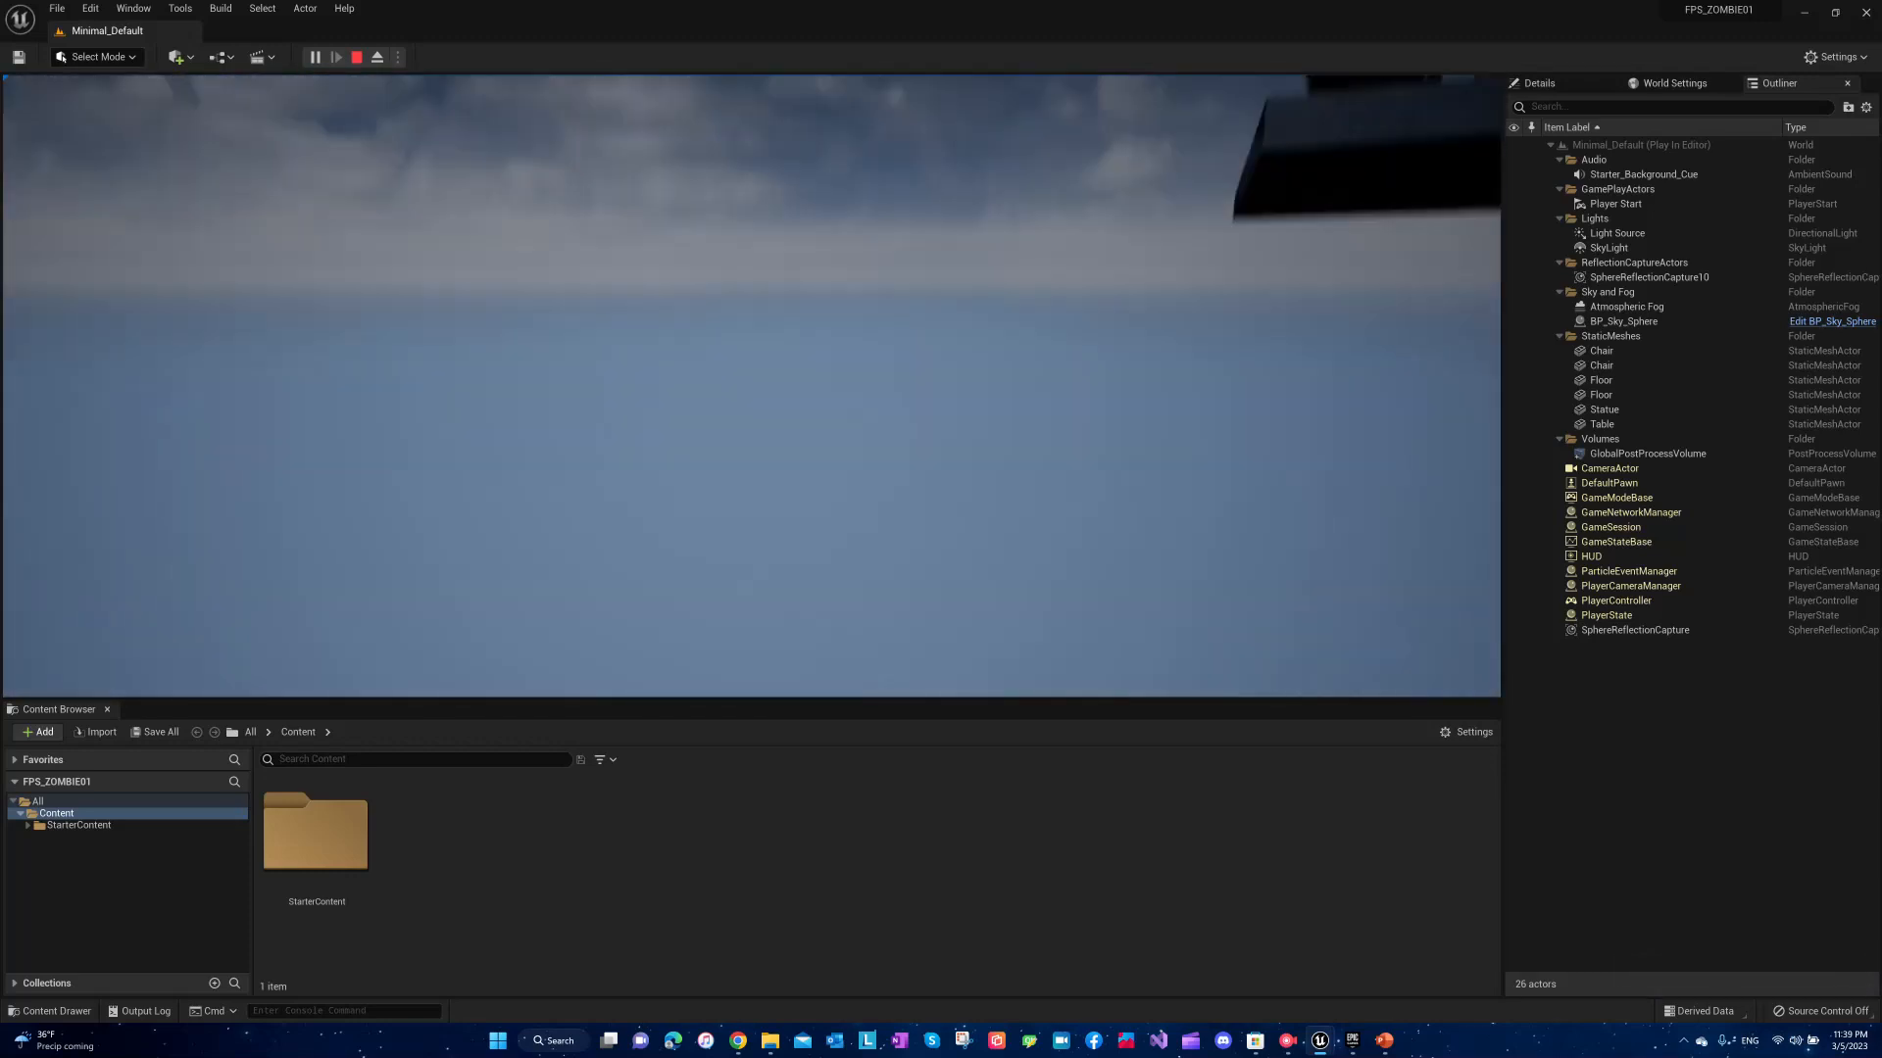
key("w")
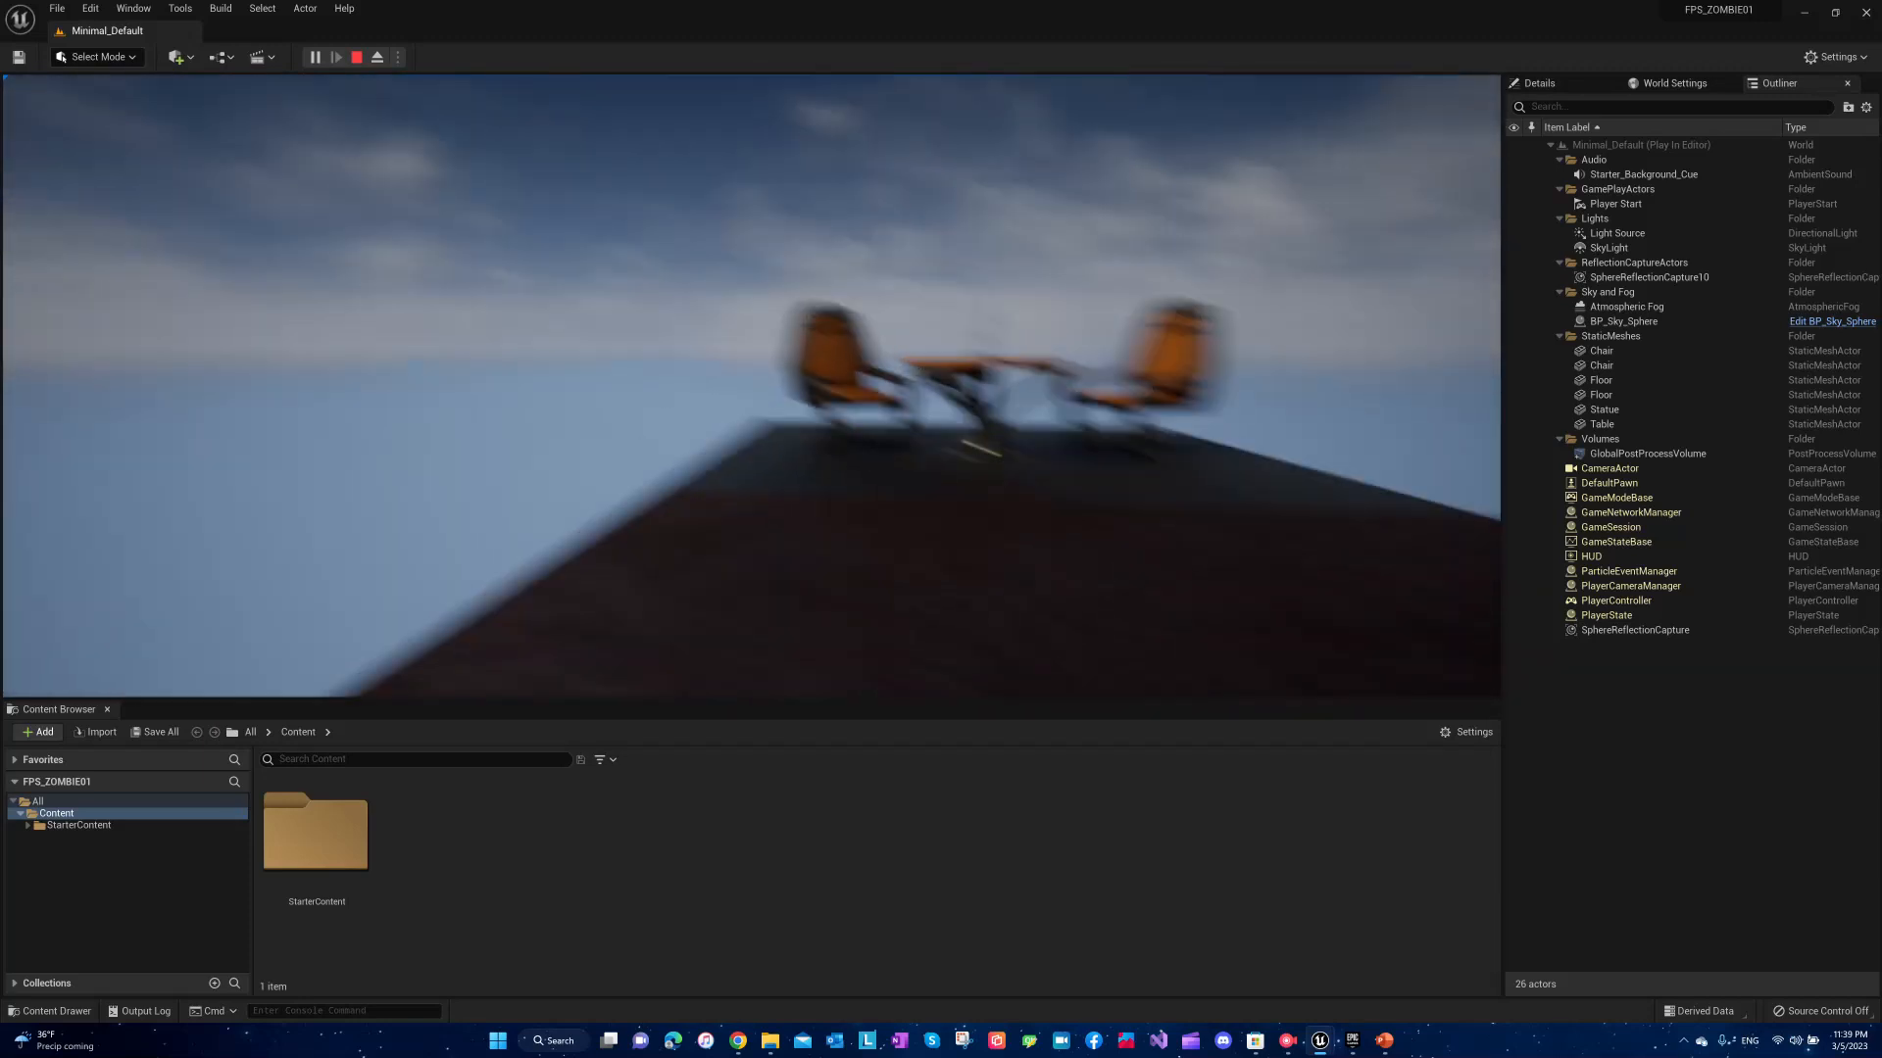
key("Escape")
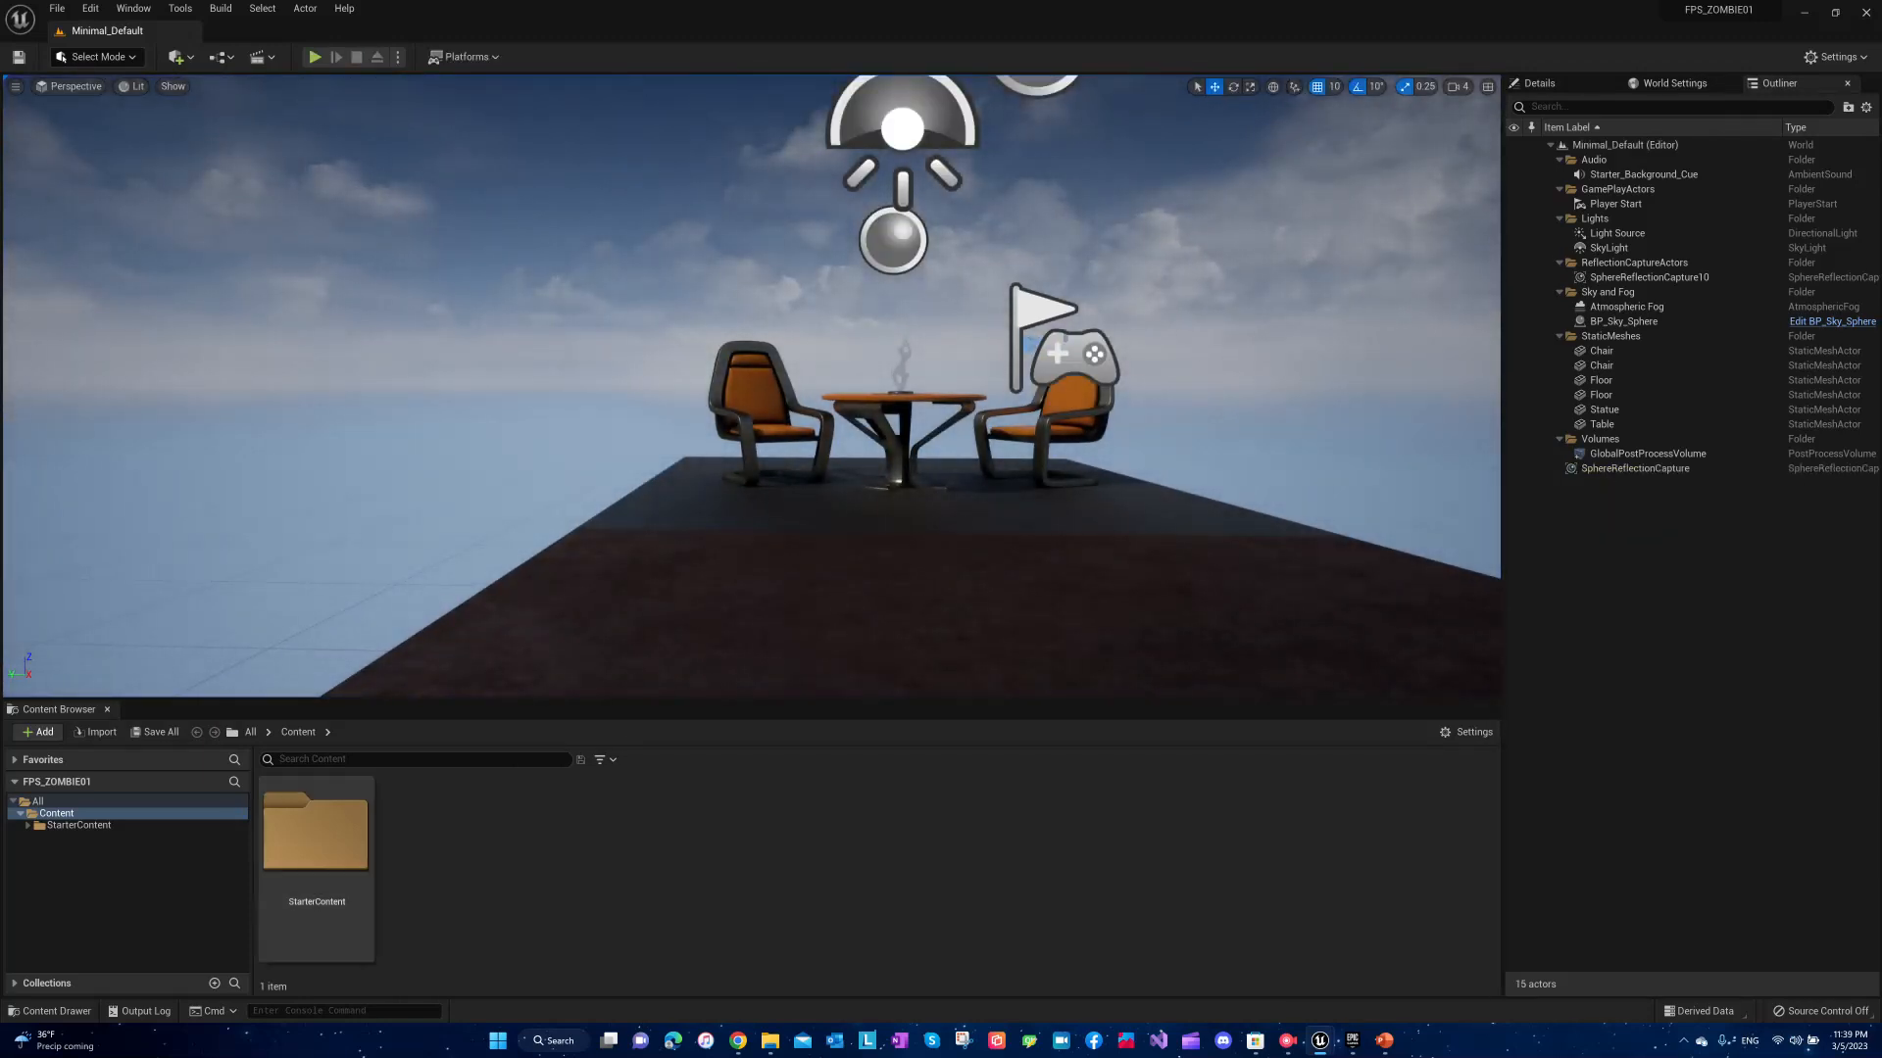
Create a new folder named Blueprints inside the Content folder.
right_click(463, 856)
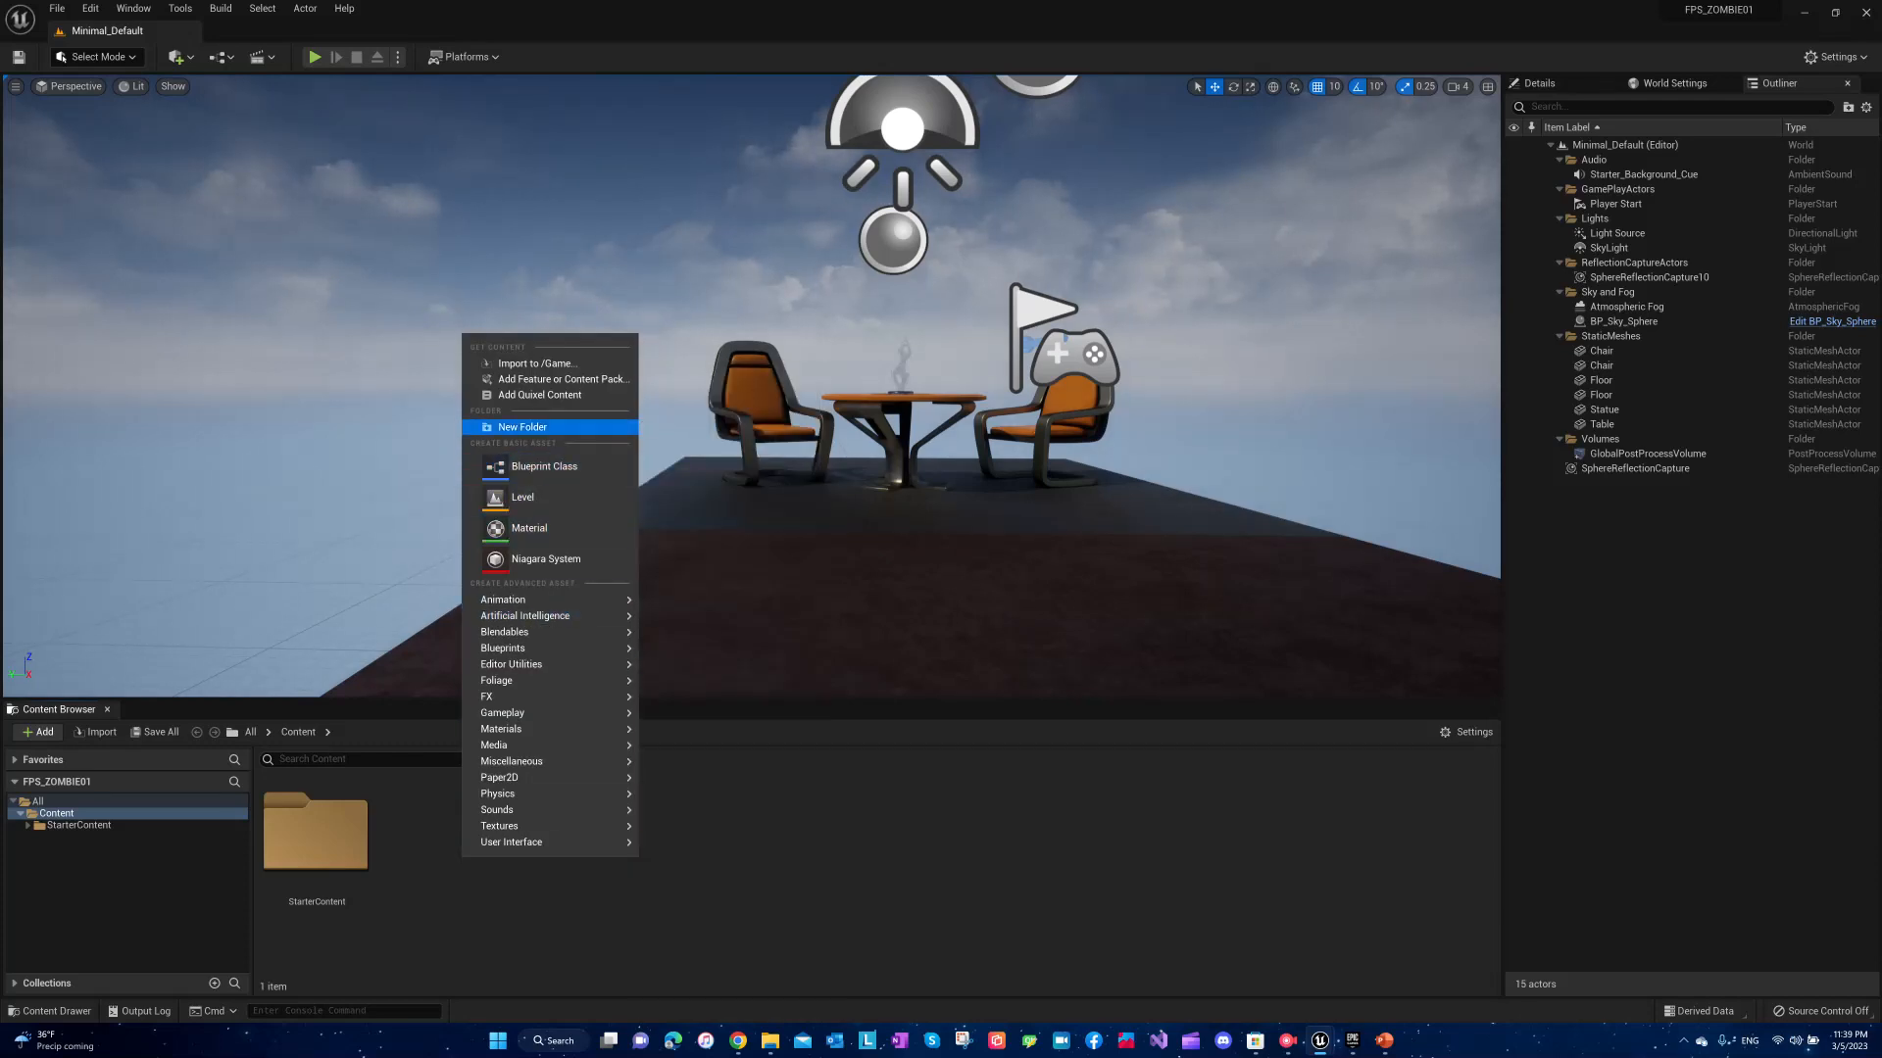
left_click(522, 428)
type("B")
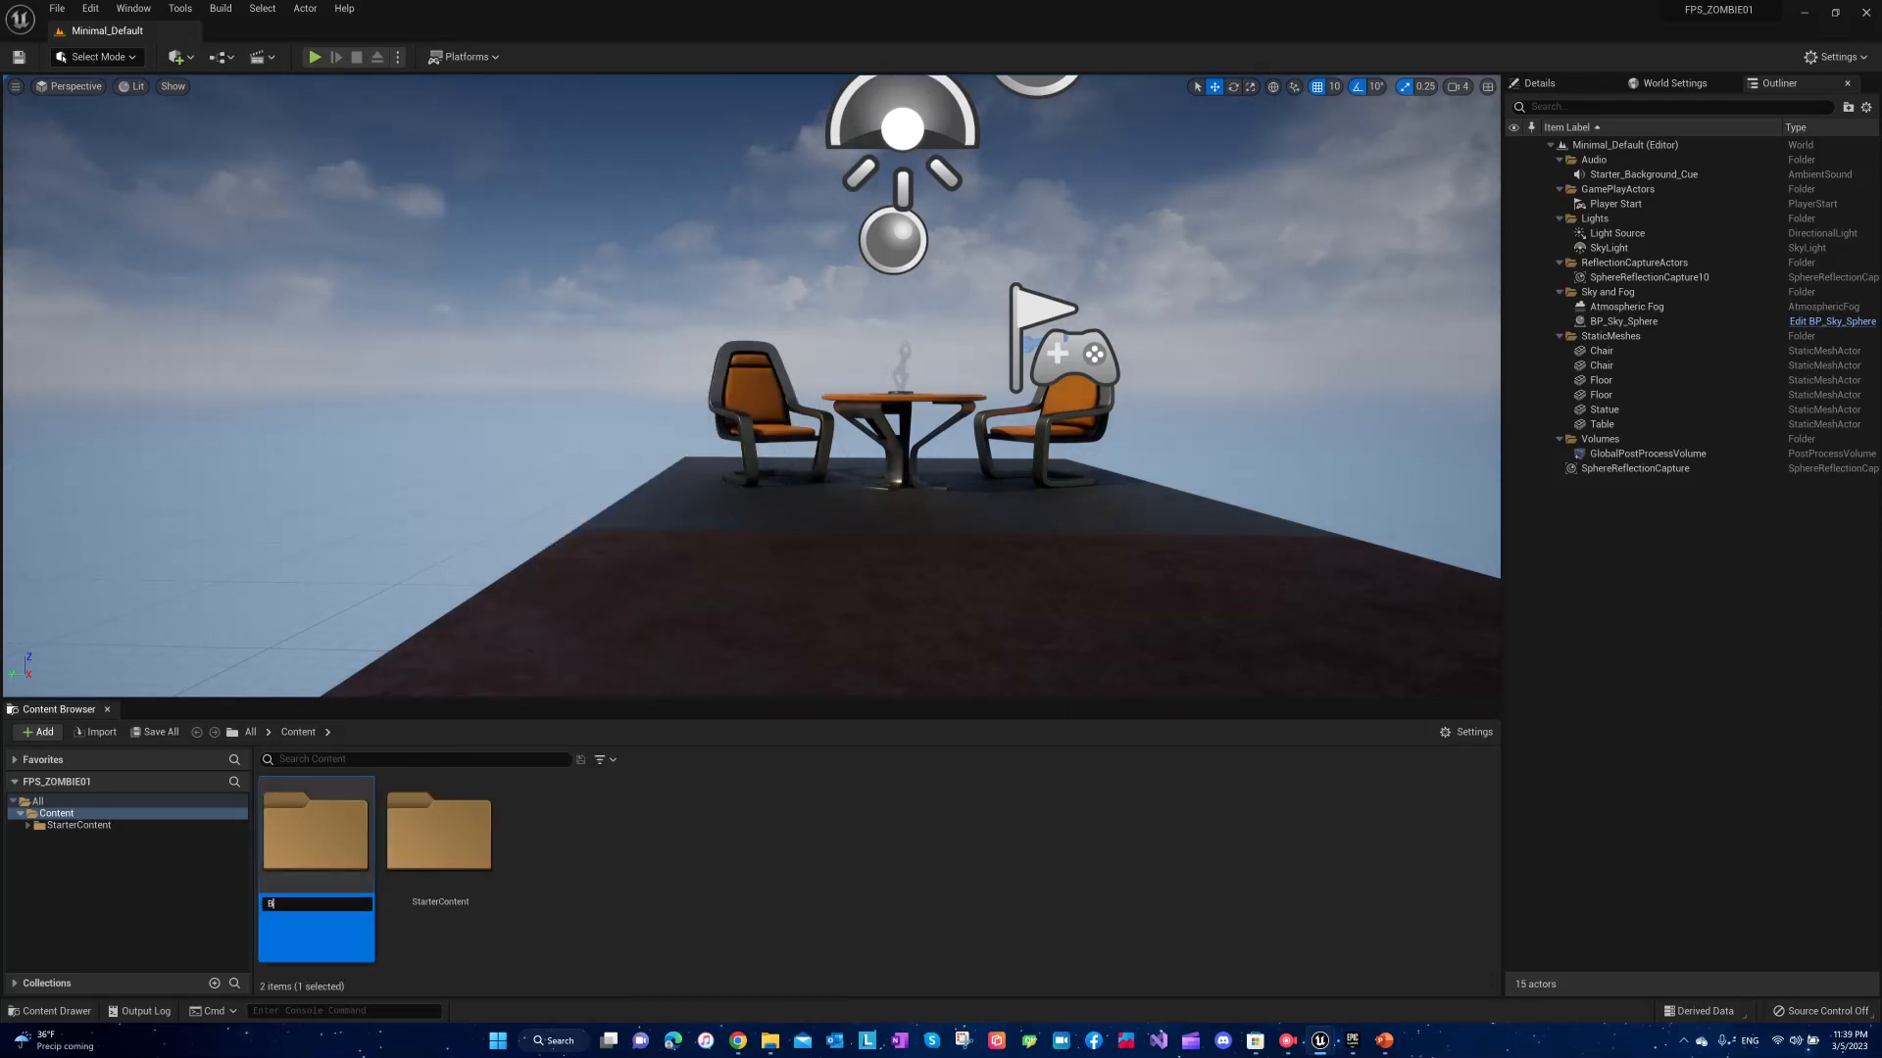
type("lueprints")
key("Return")
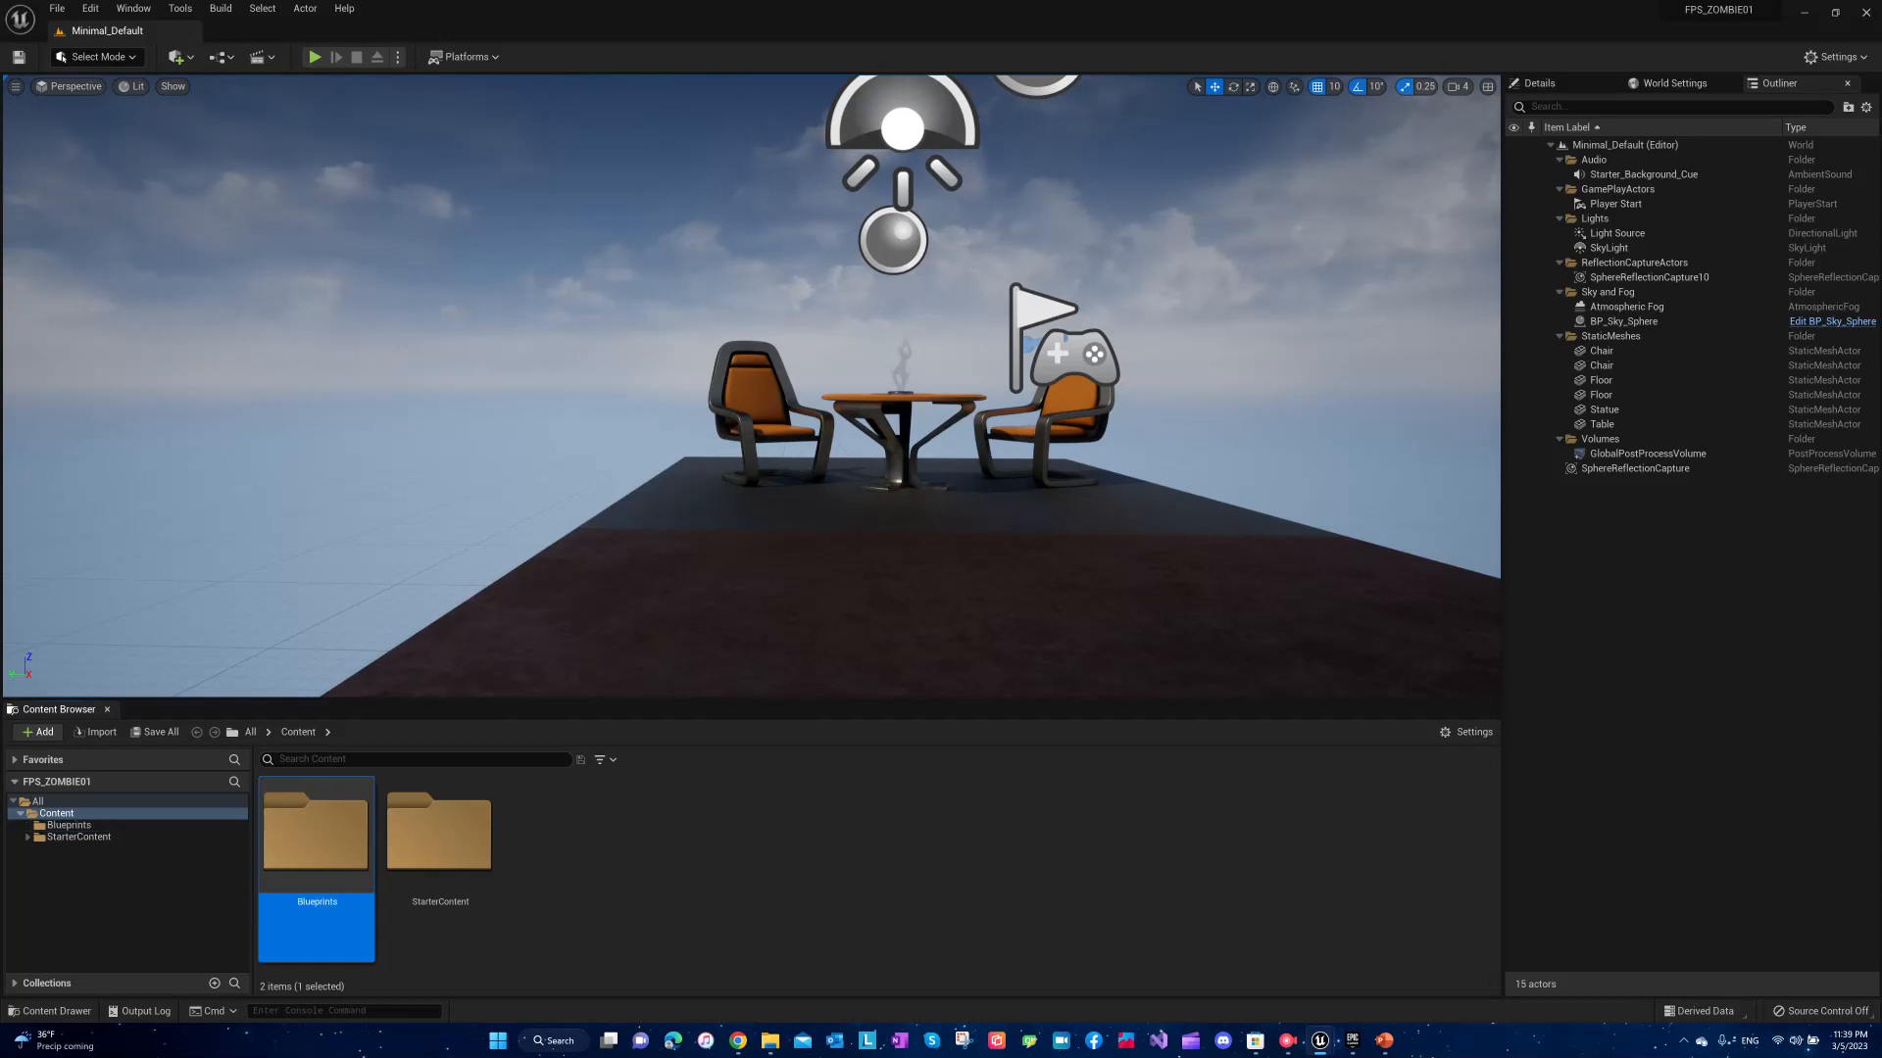
In the Blueprints folder, create a Blueprint class with Character as parent and name it FPS_Character.
double_click(316, 833)
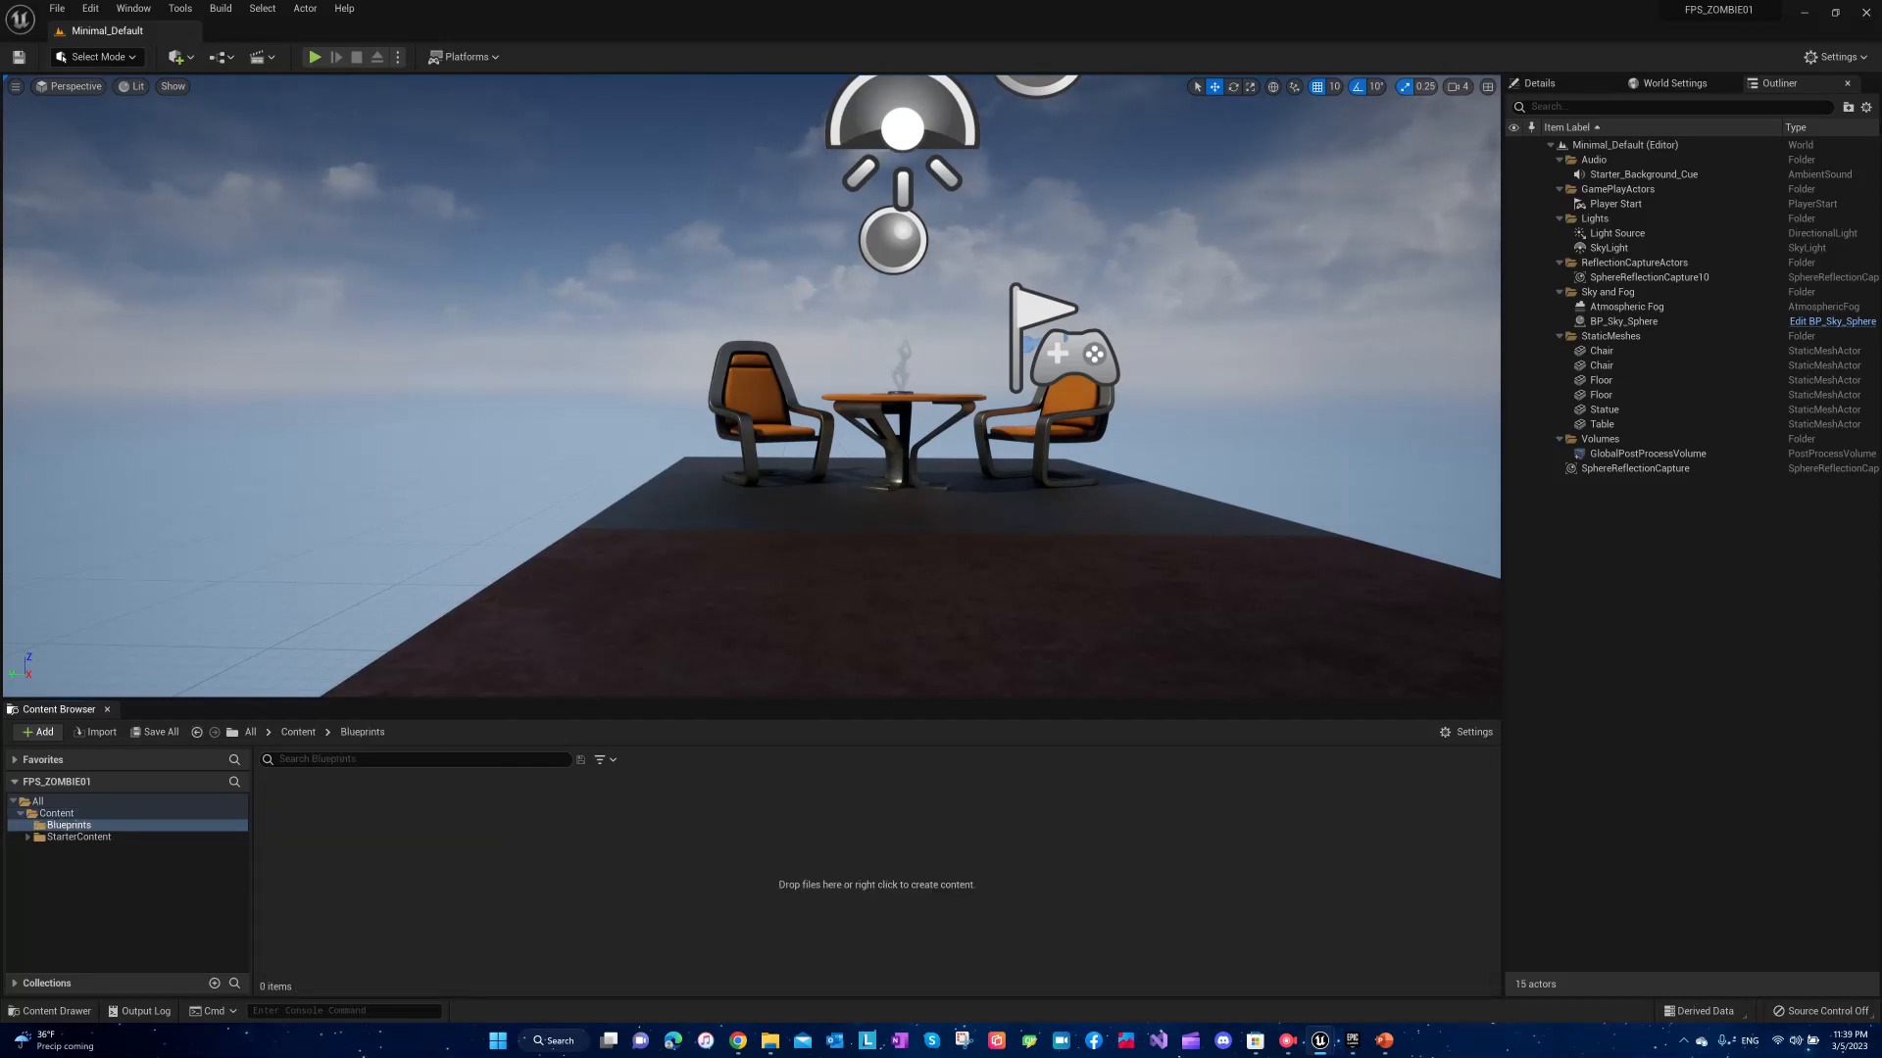
right_click(537, 851)
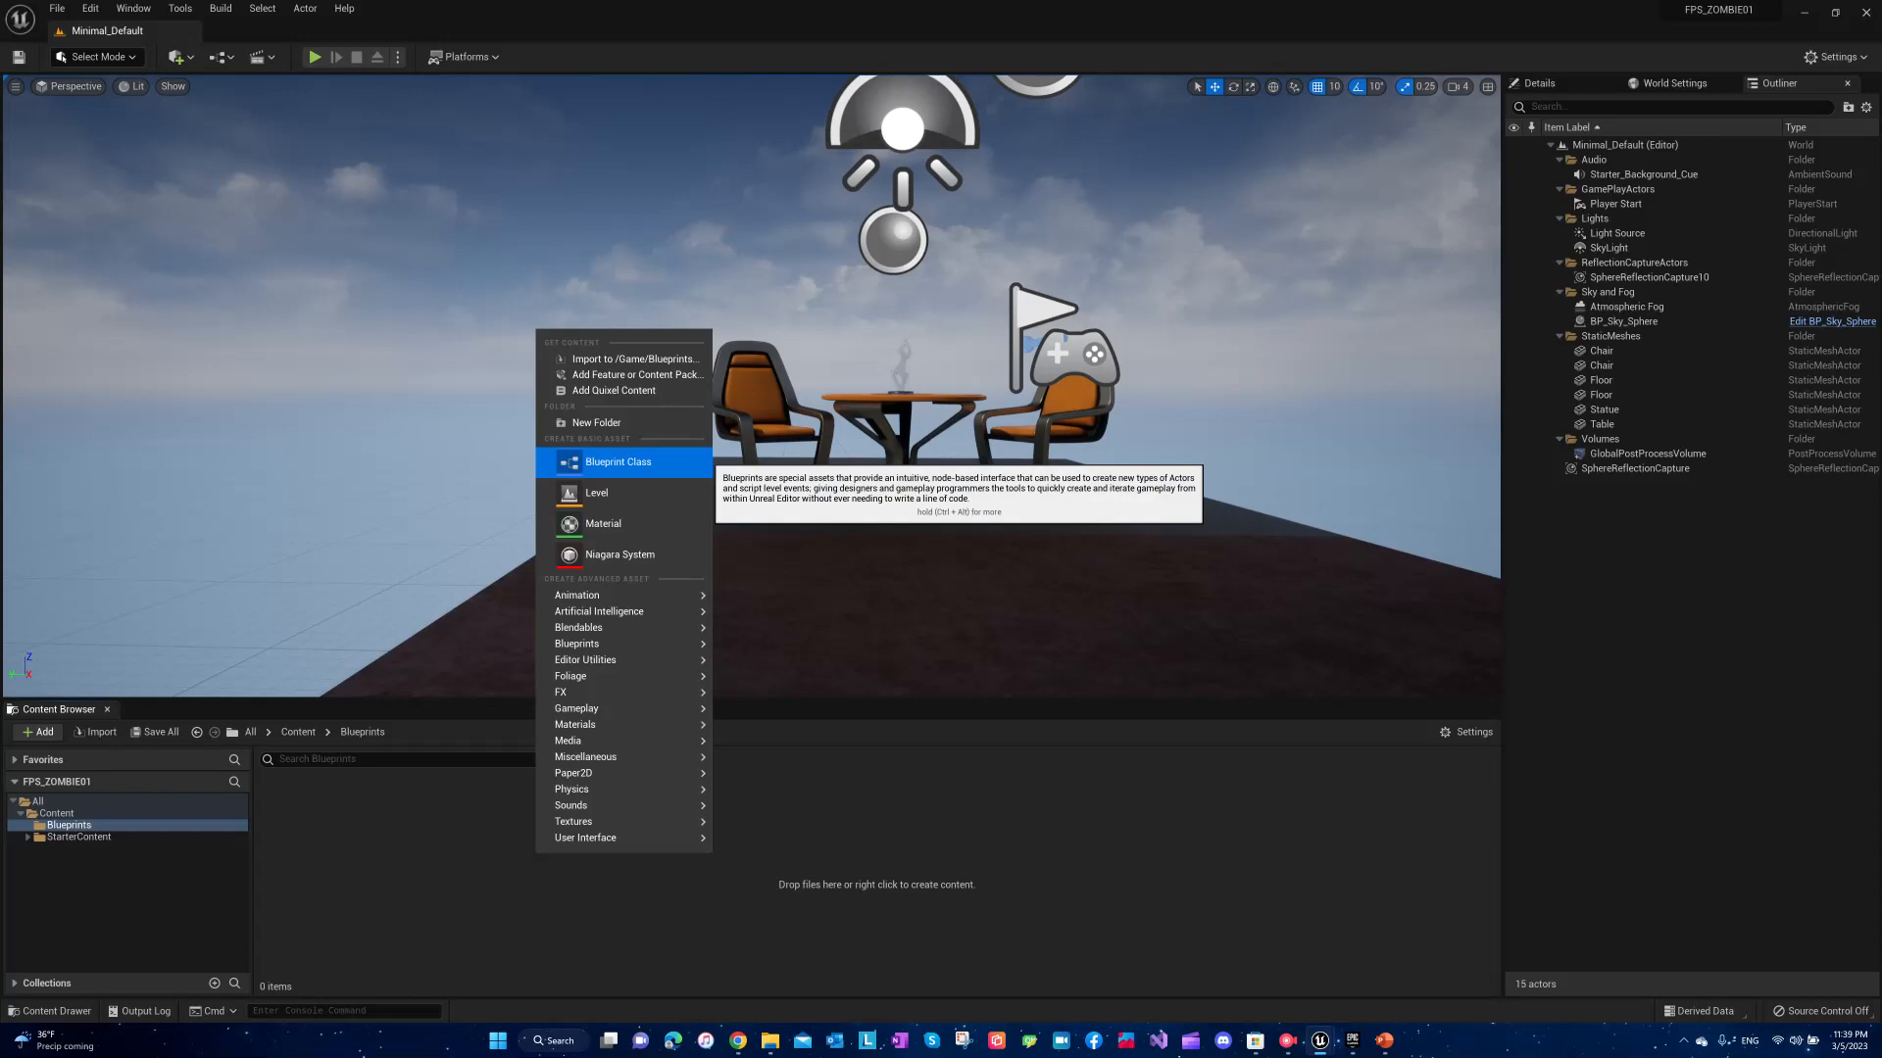
left_click(619, 461)
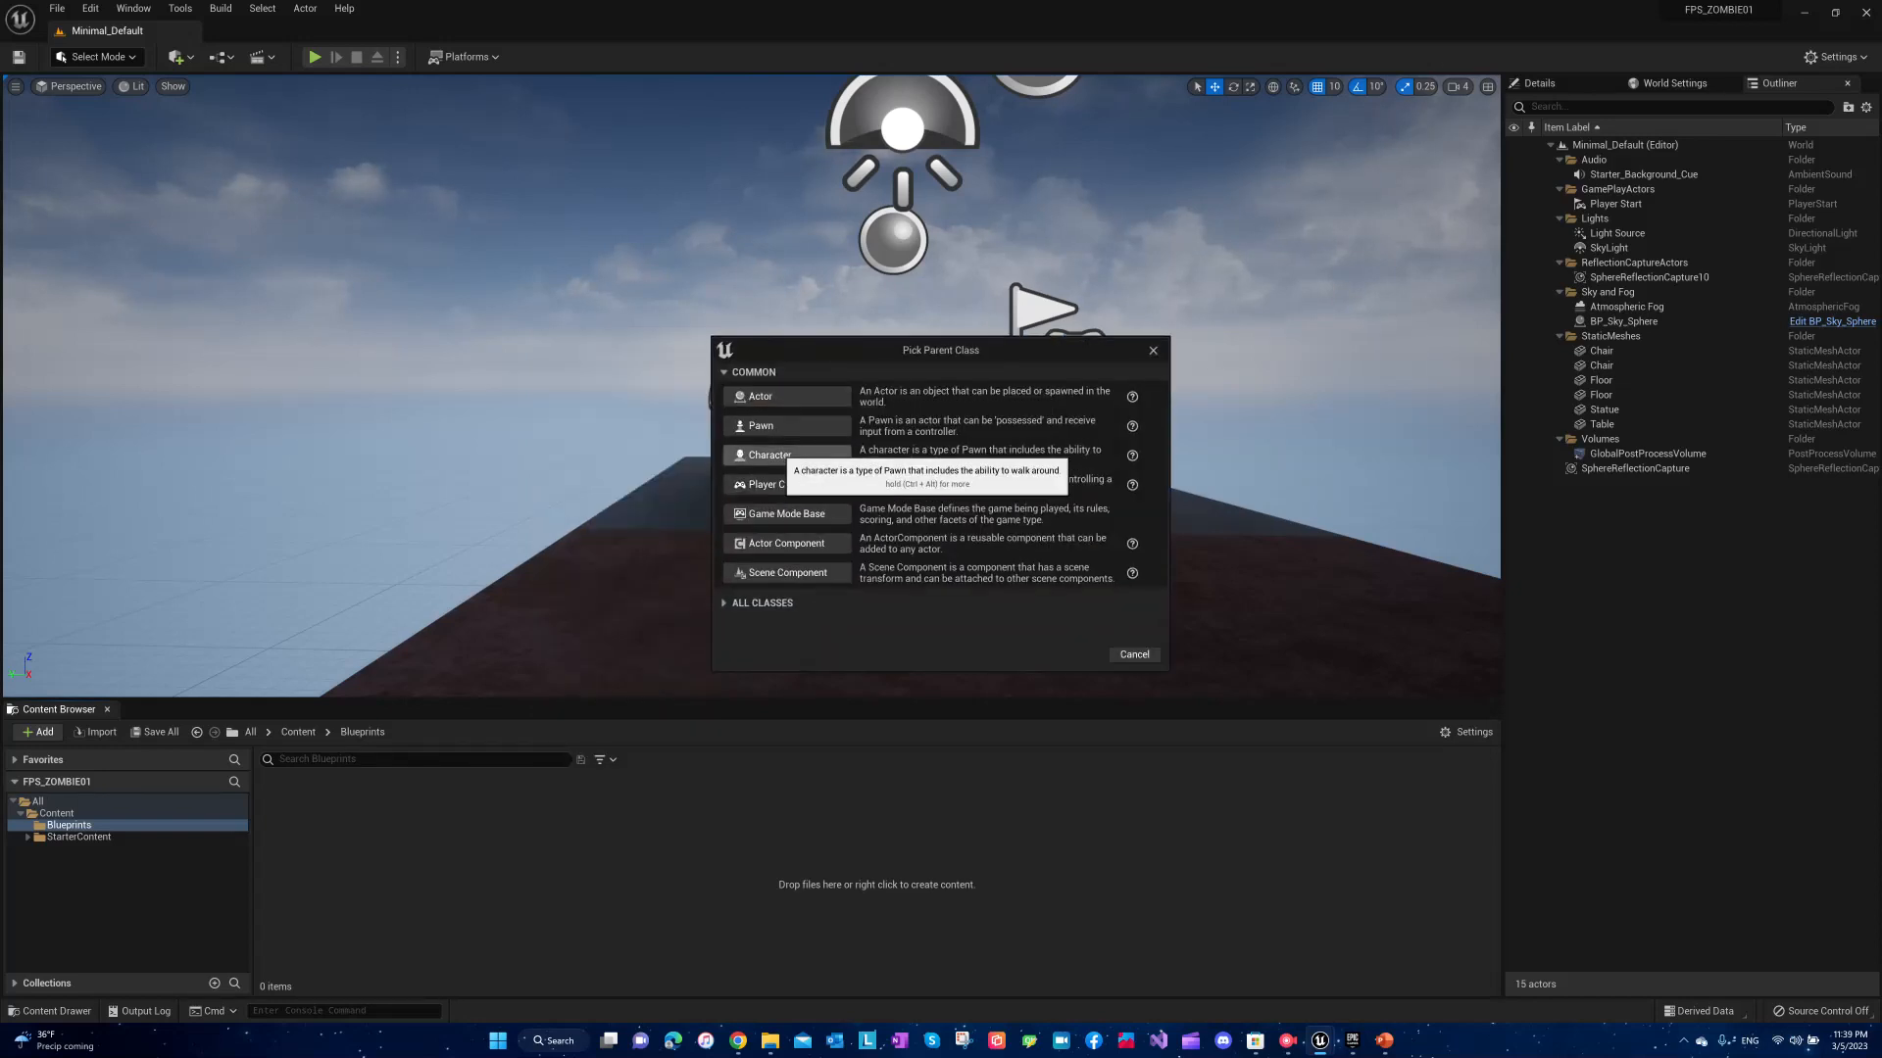
left_click(784, 455)
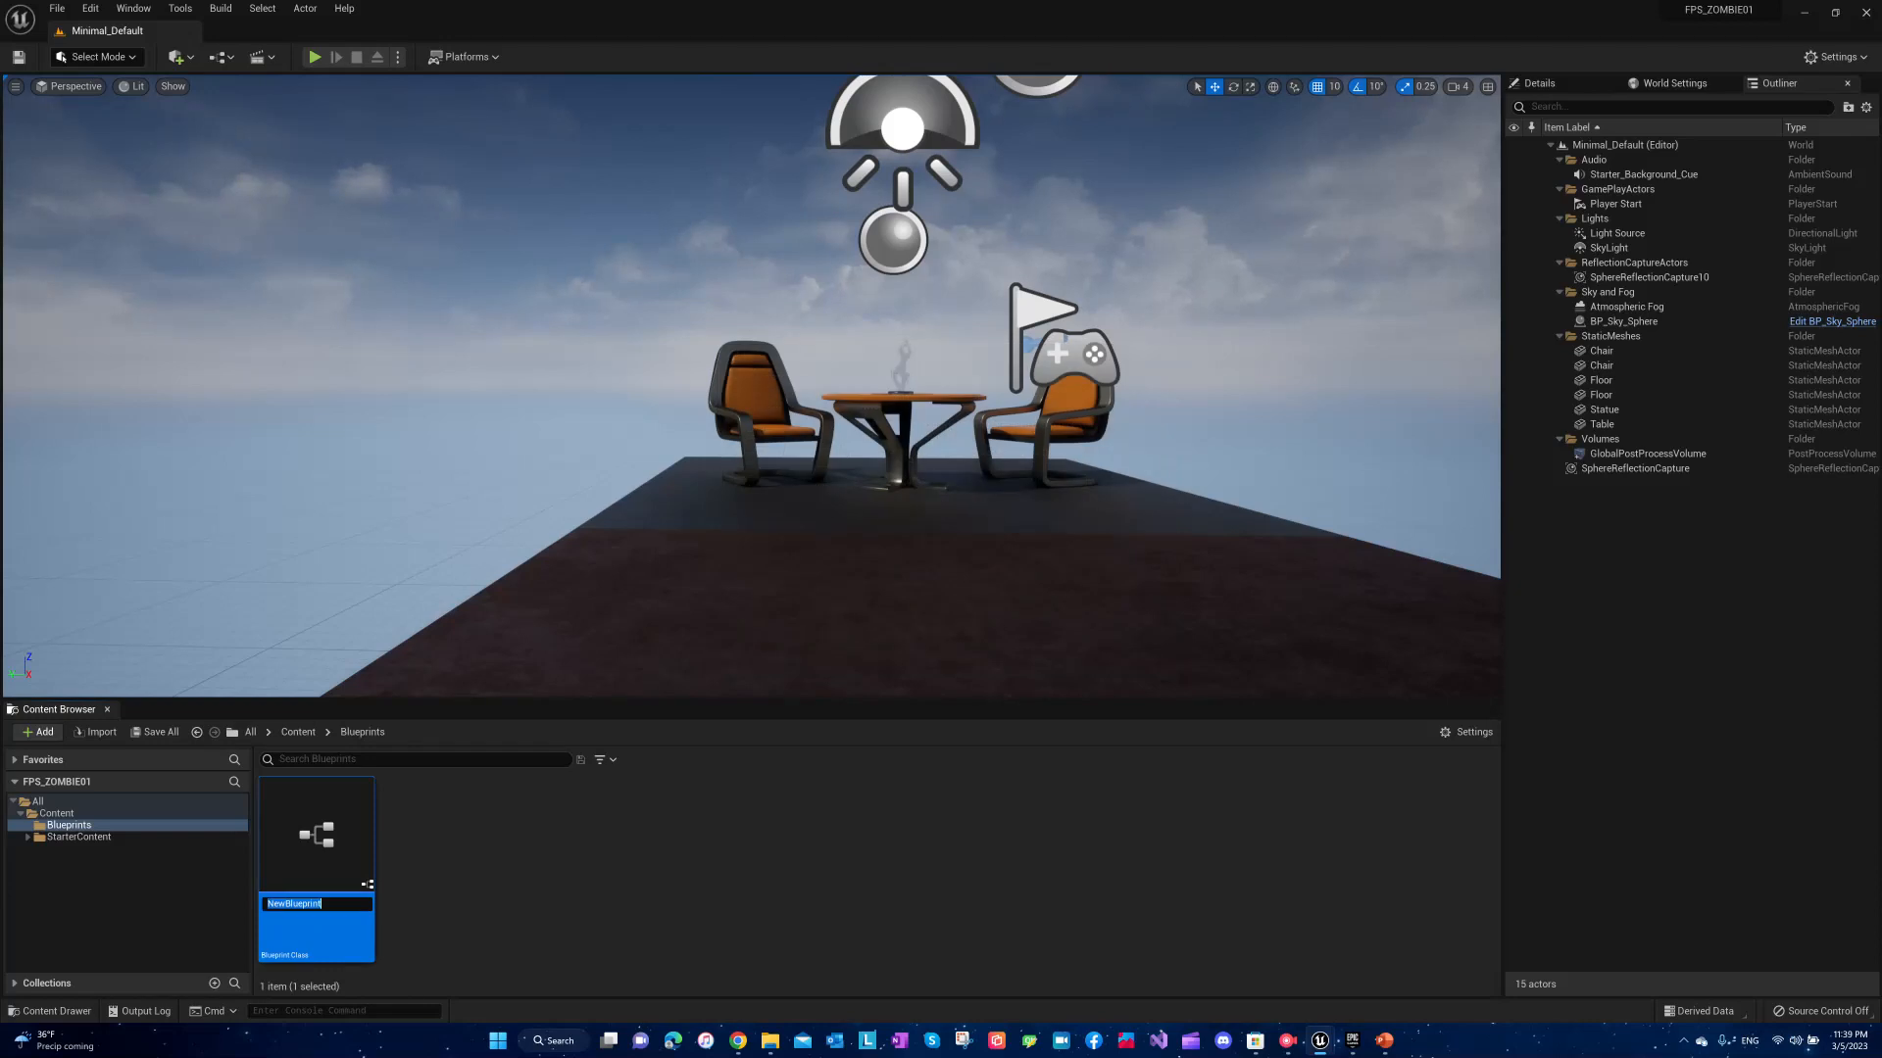
type("F")
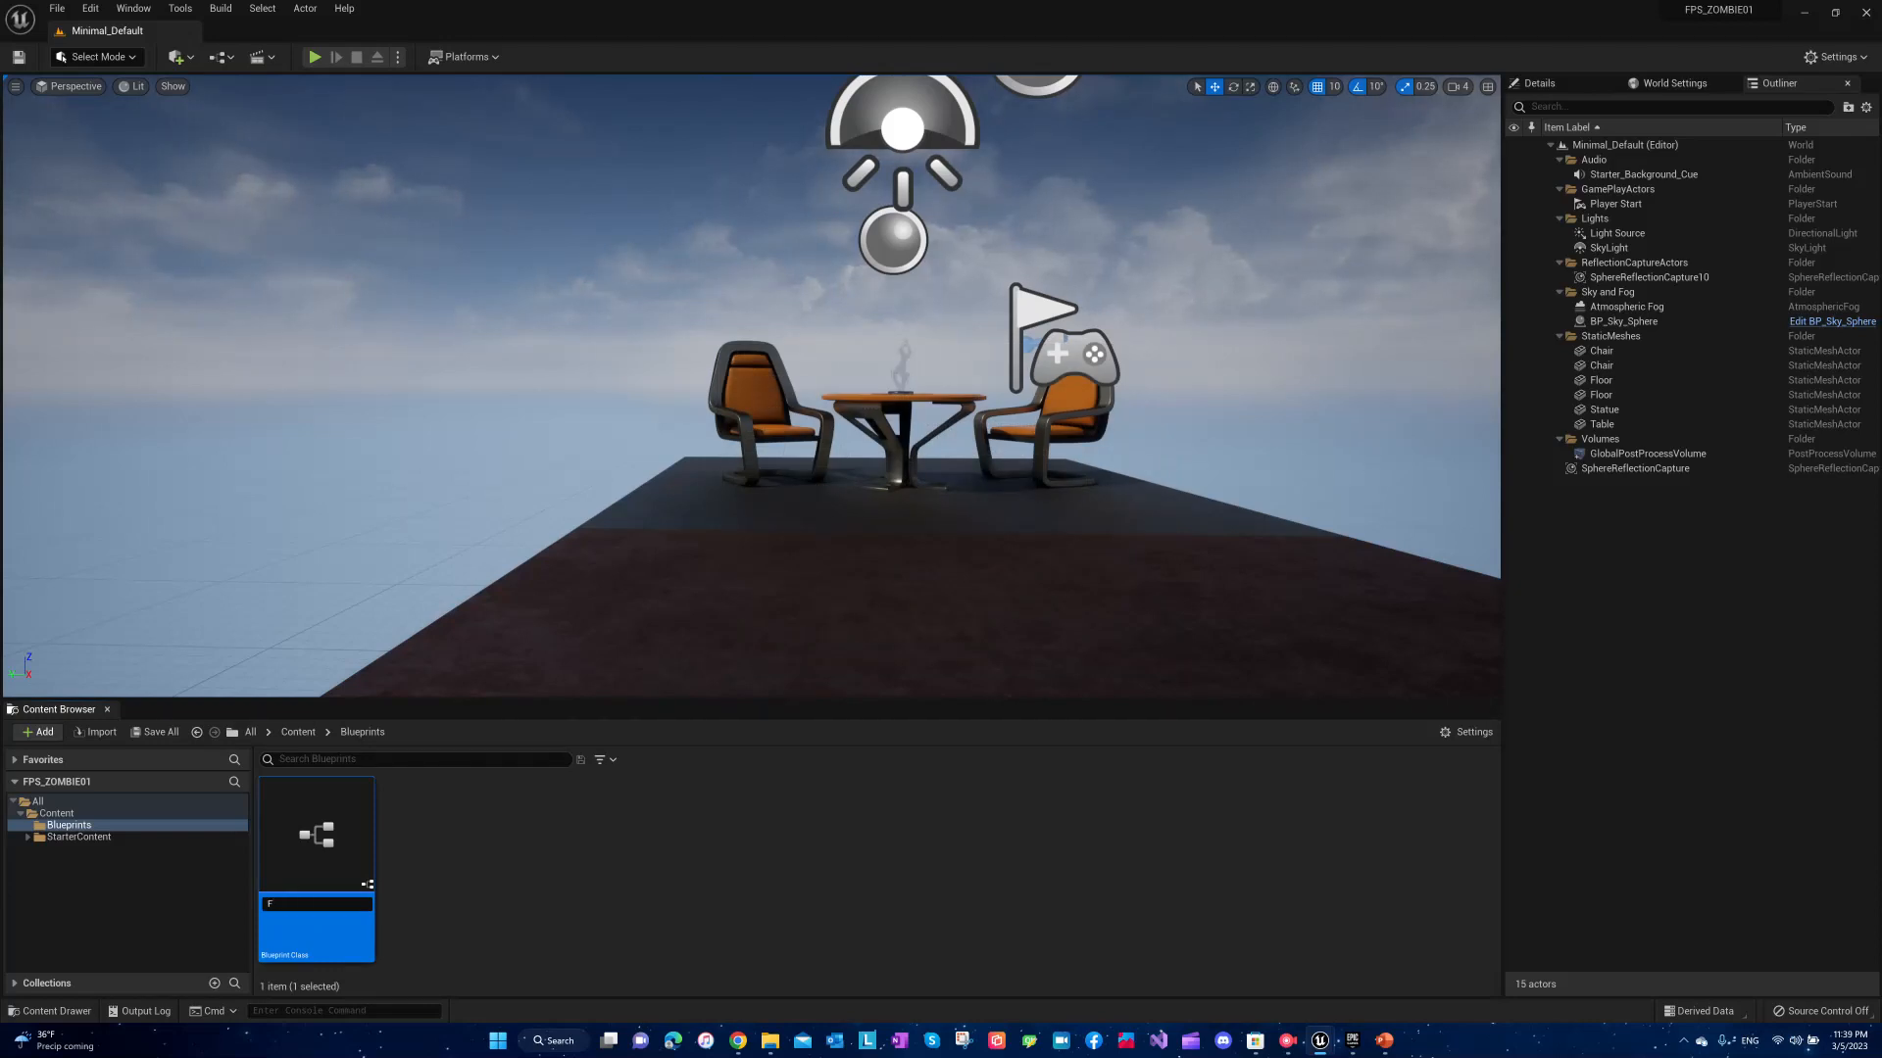
type("PS_Characte")
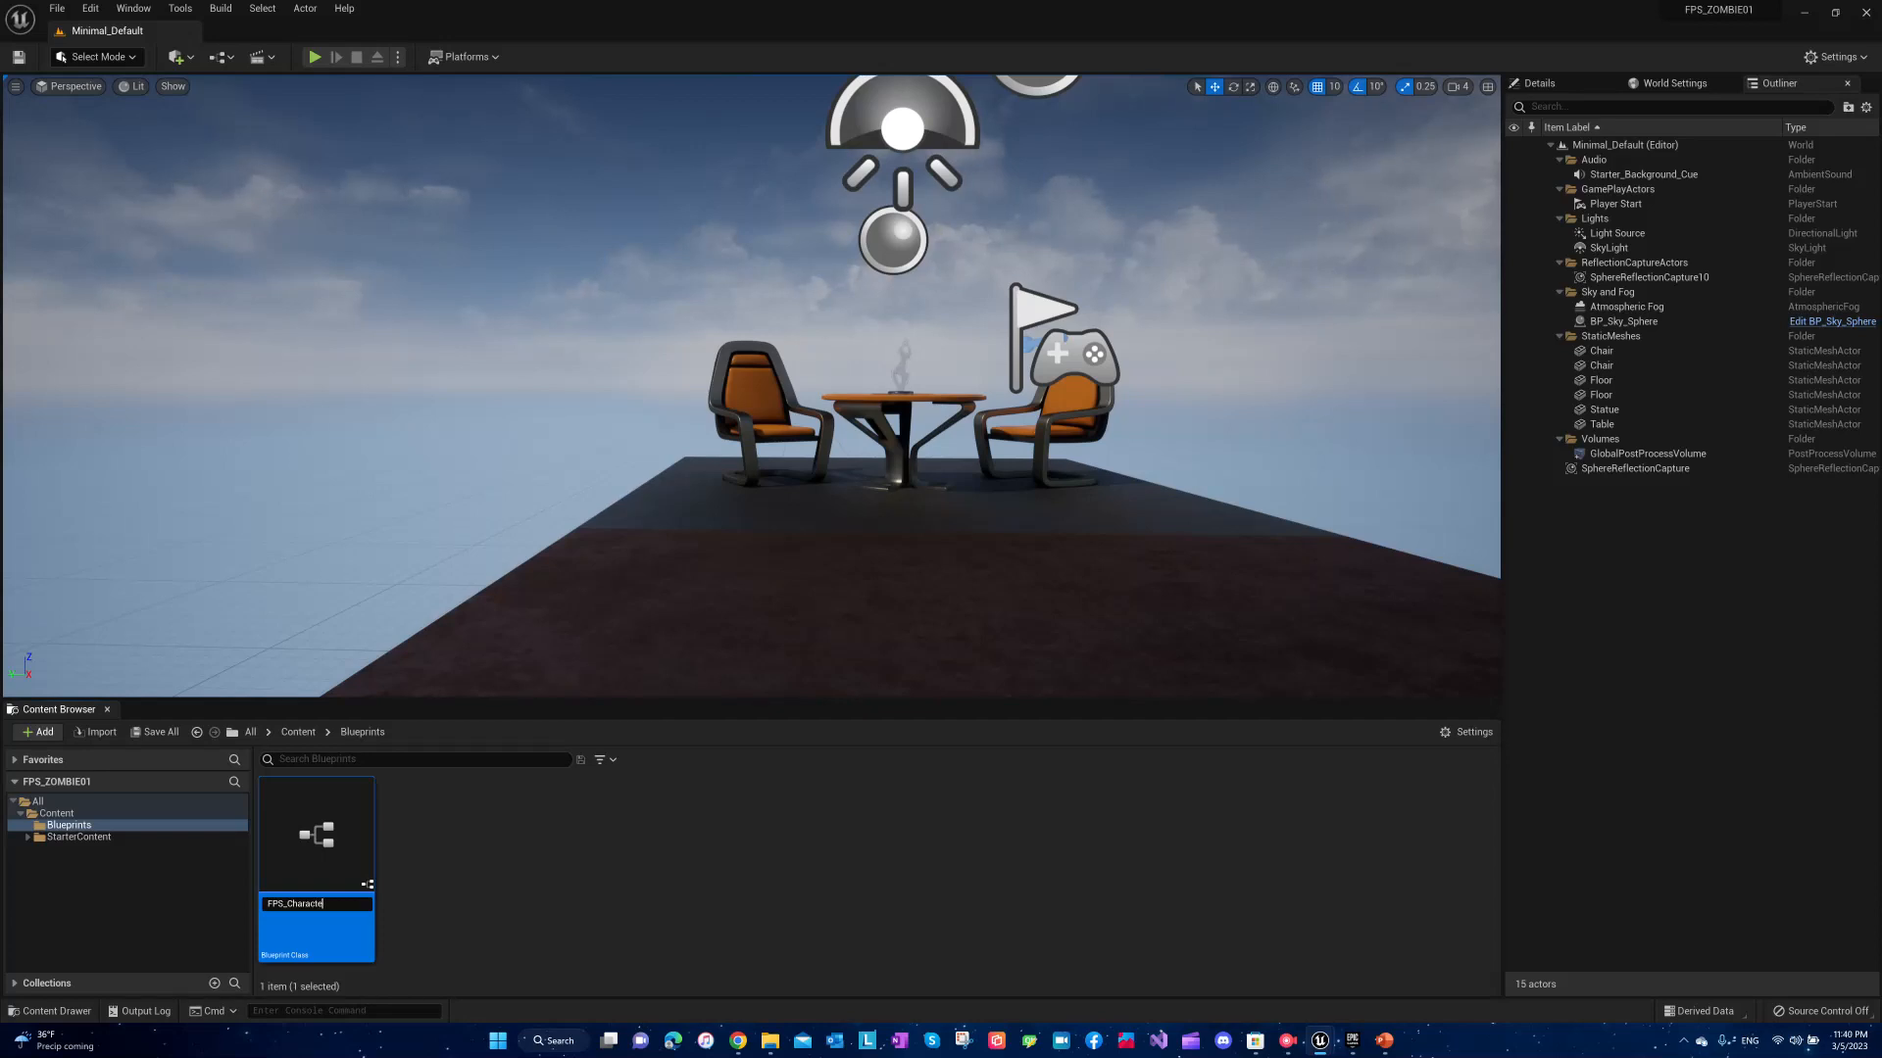
type("r")
key("Return")
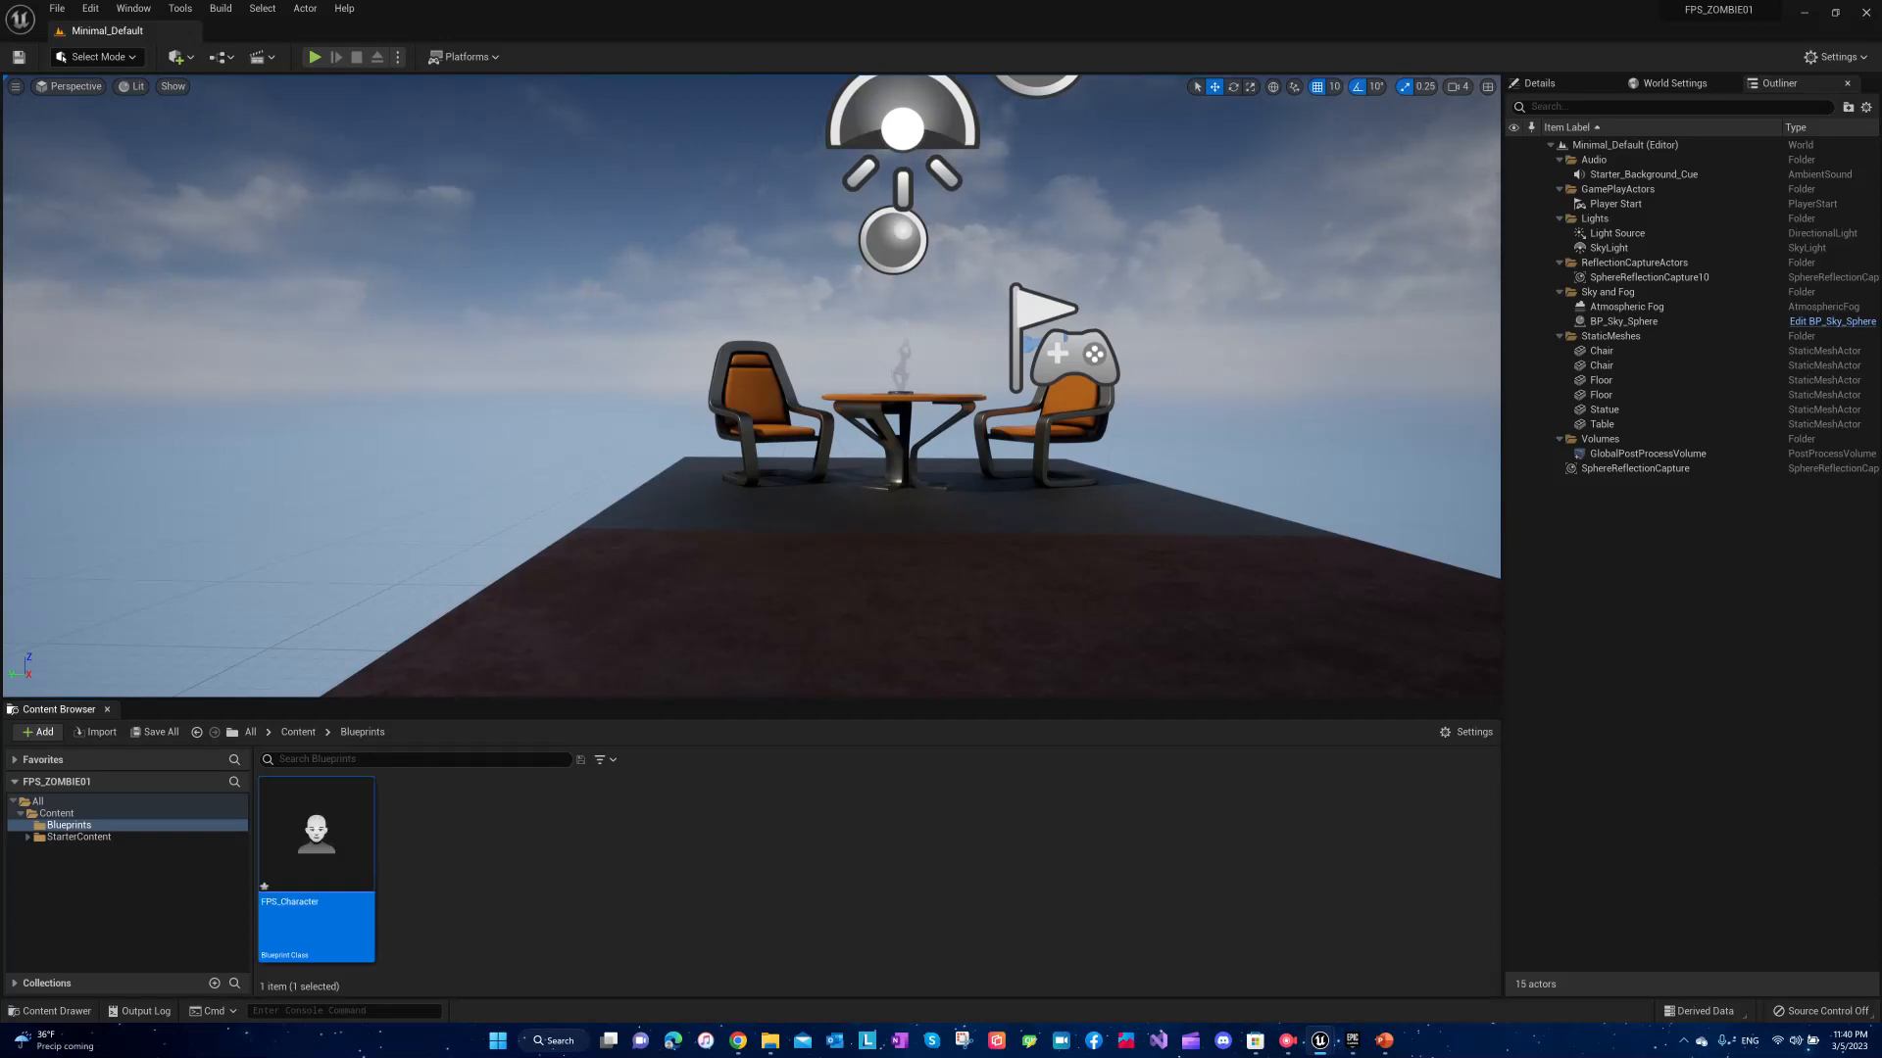
Create a Blueprint class with Player Controller as parent in the Blueprints folder and name it FPS_PlayerController.
right_click(539, 877)
left_click(608, 483)
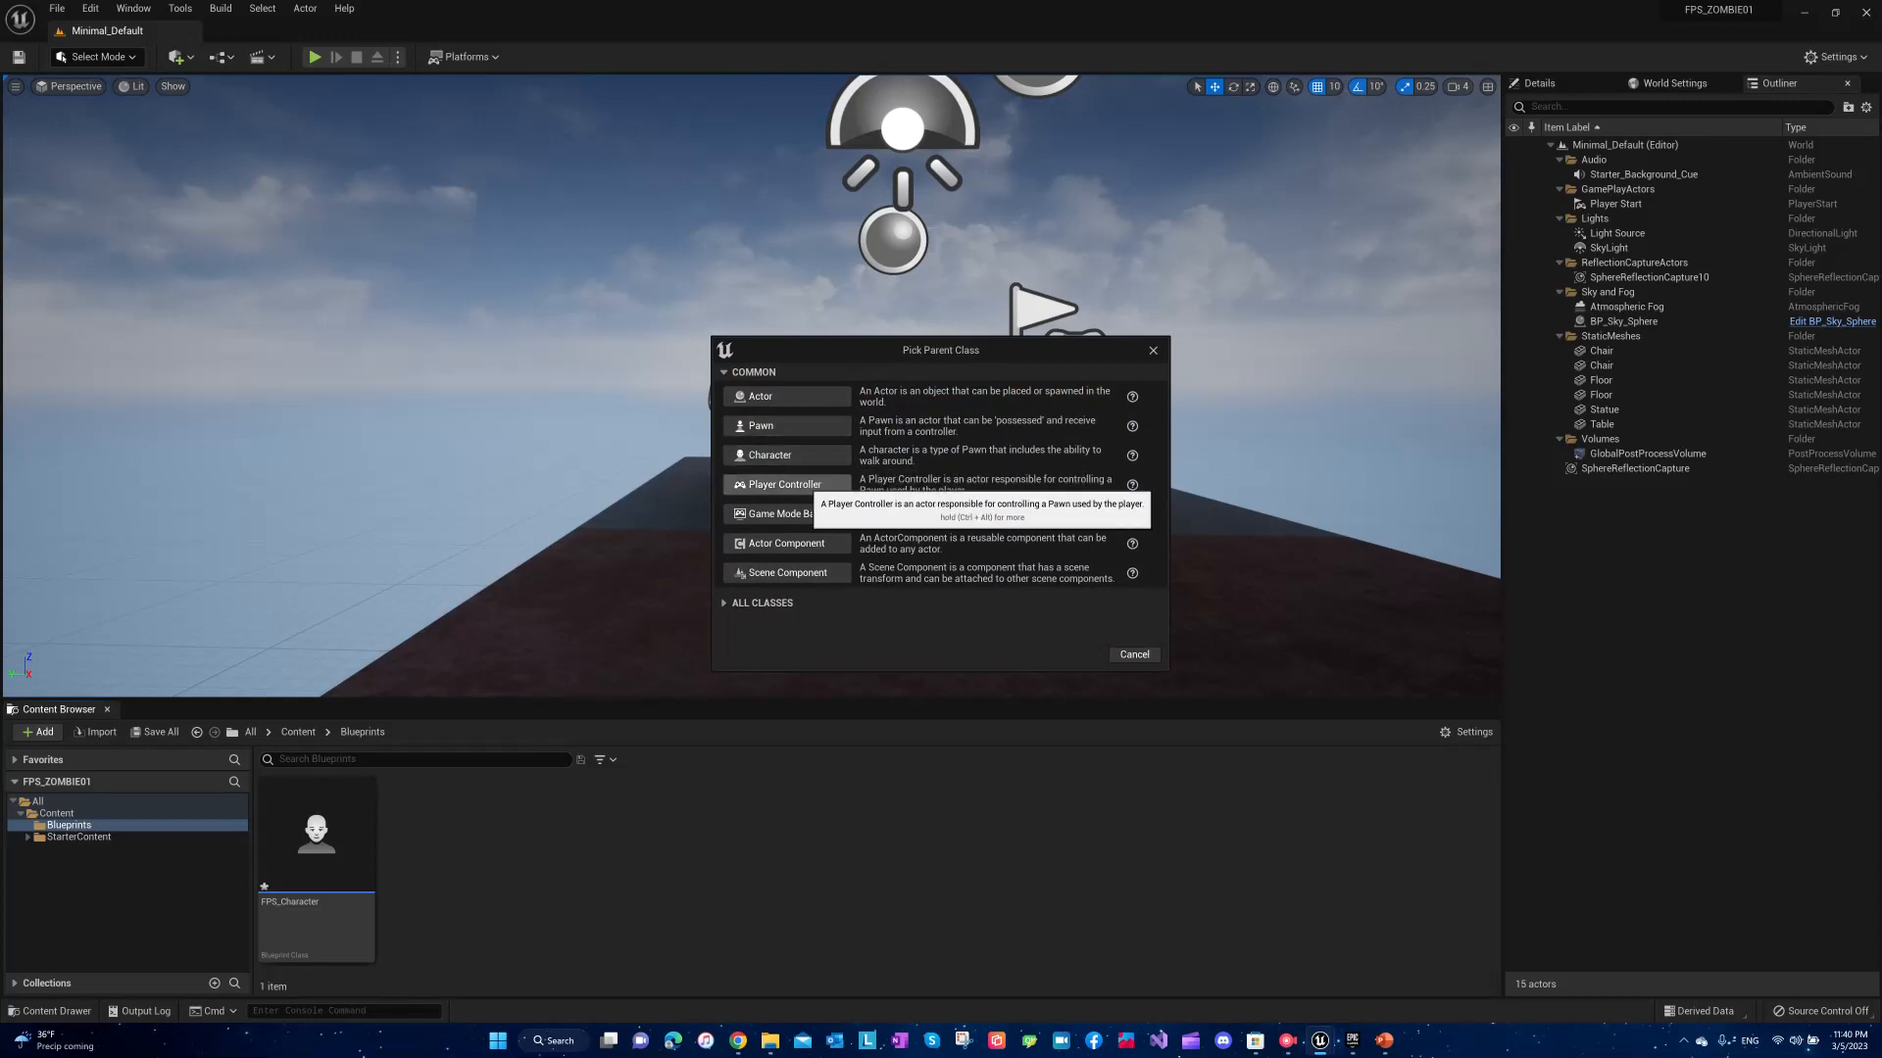
left_click(784, 485)
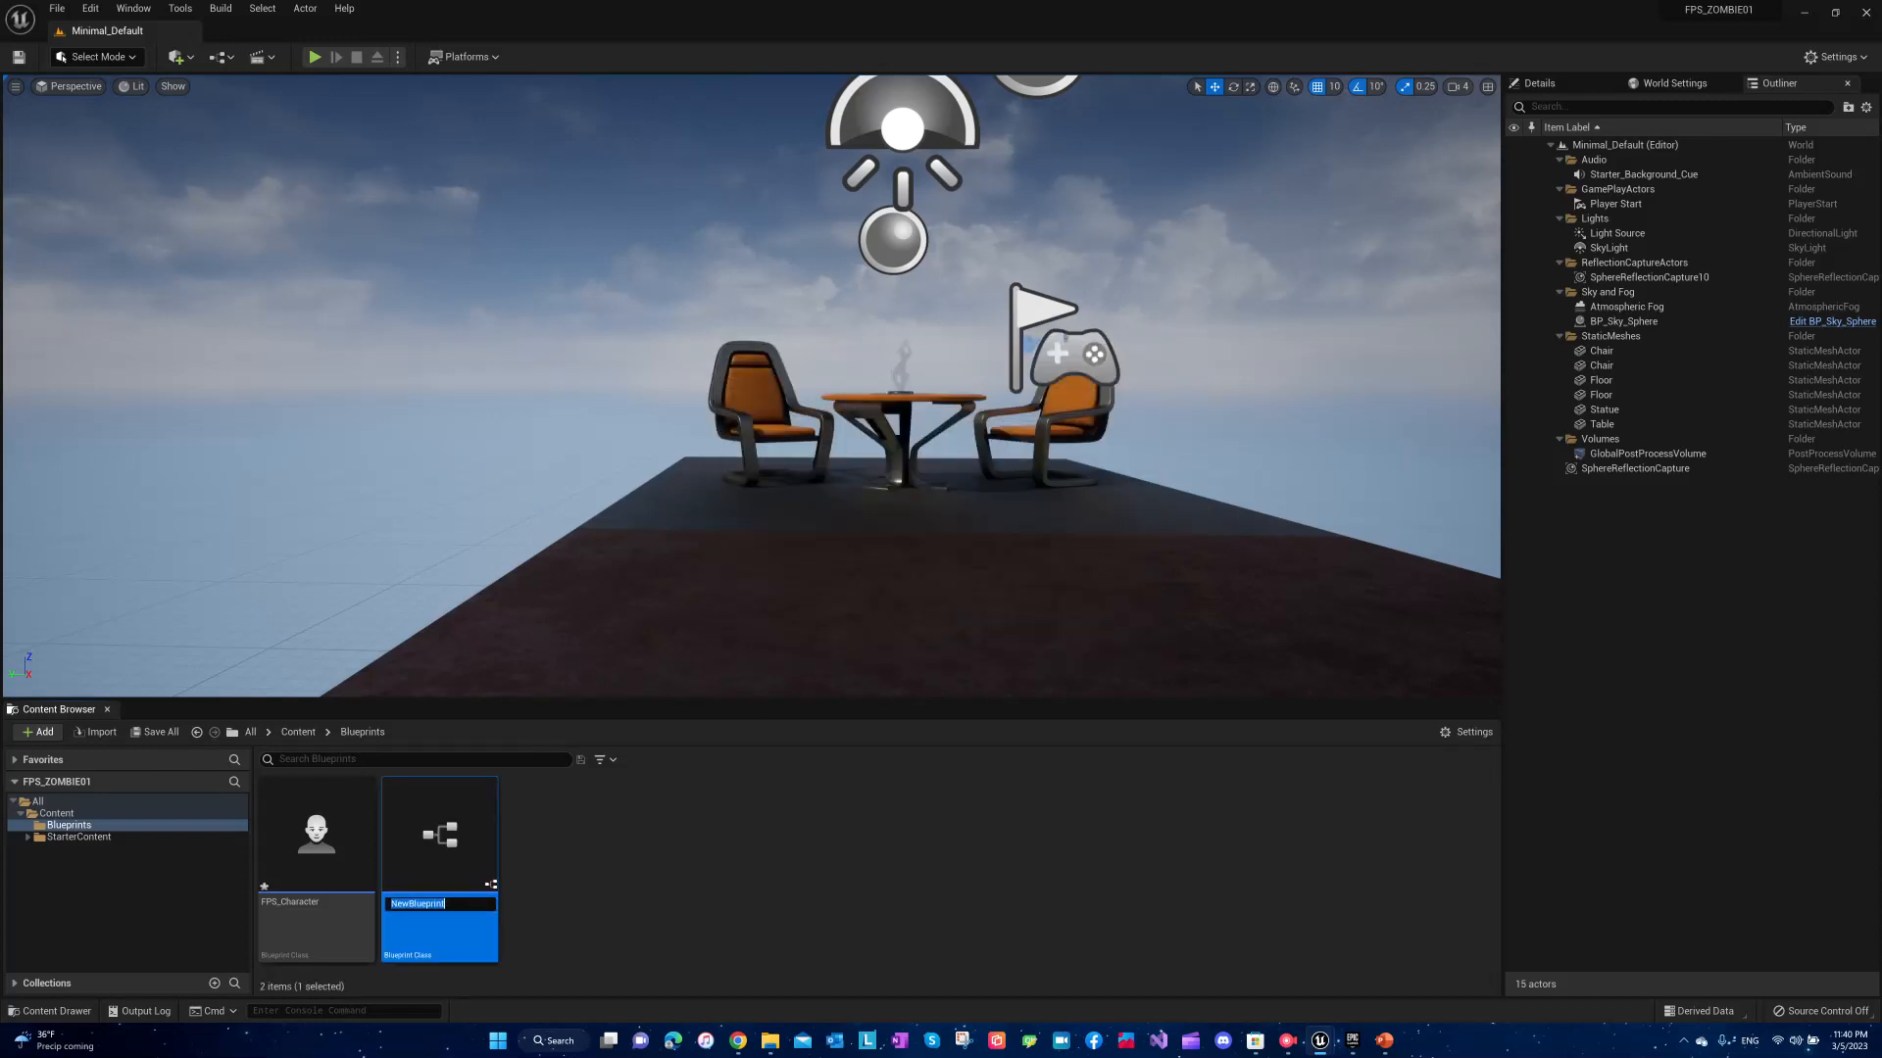
type("FPS")
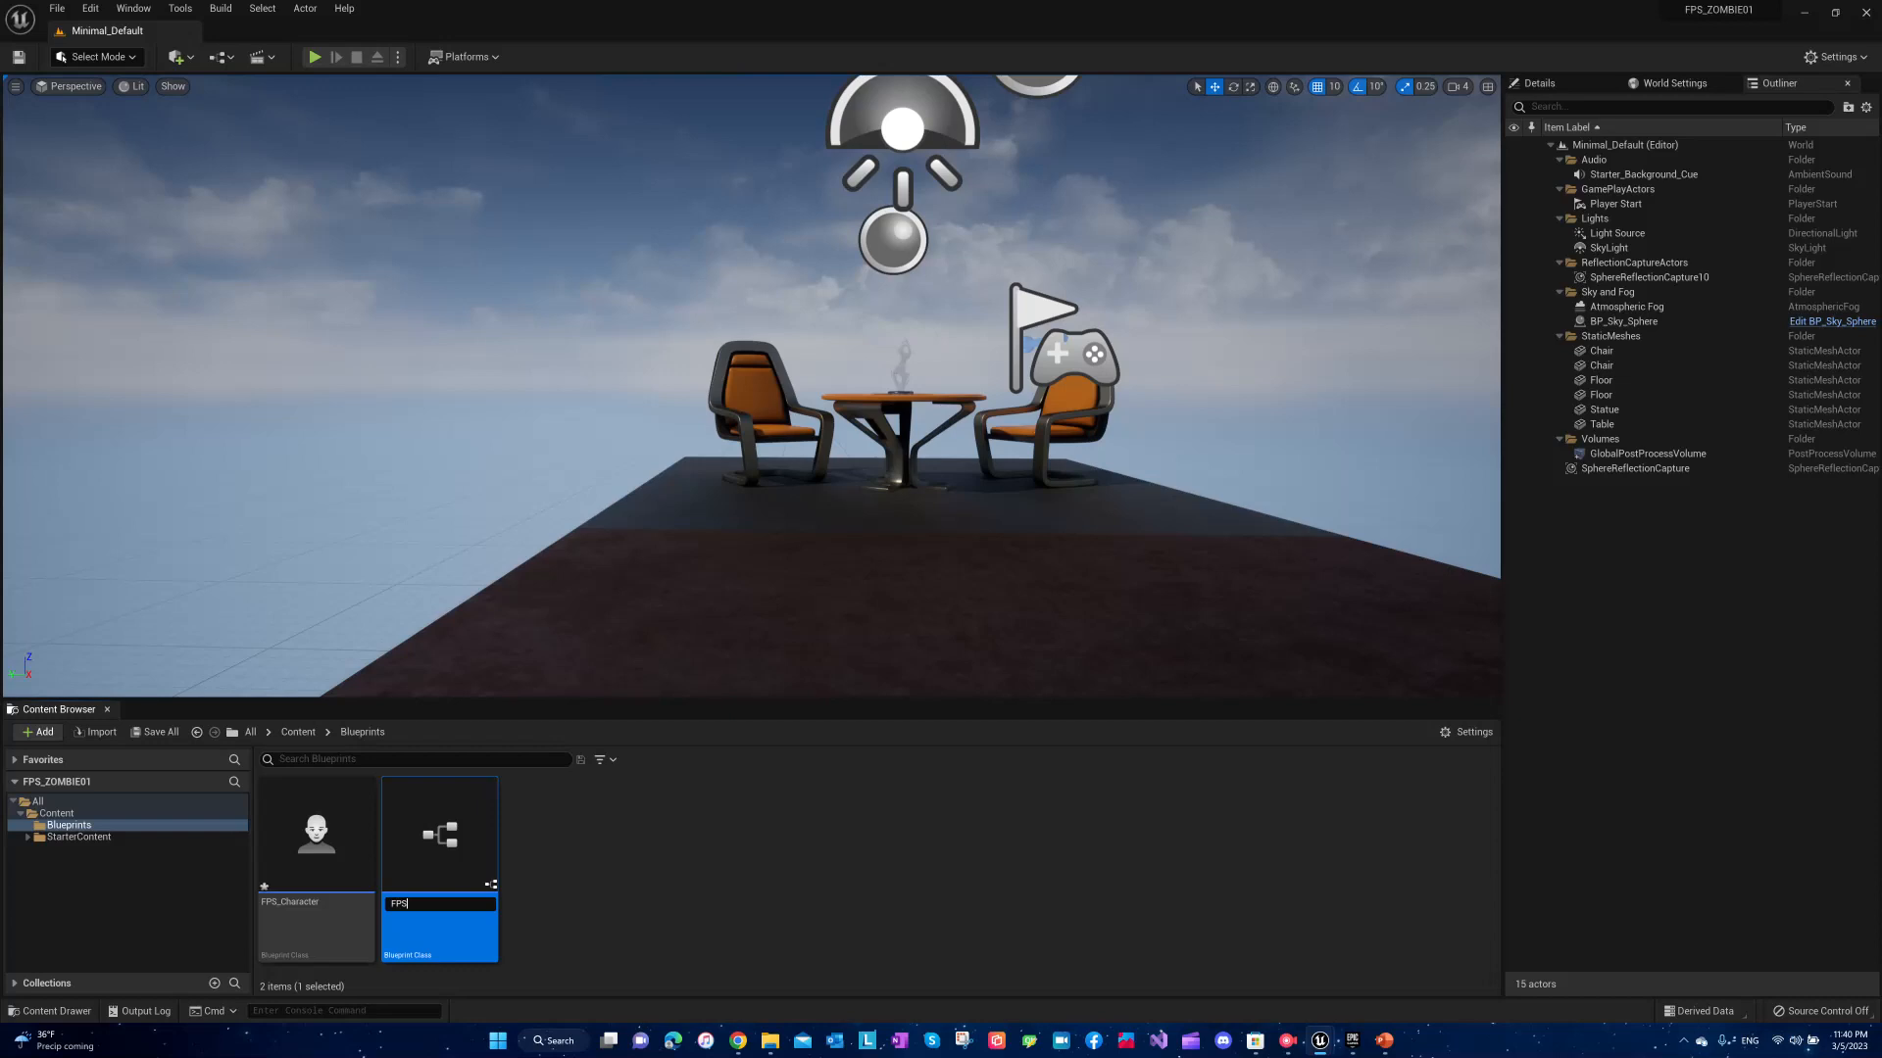
type("_PlayerController")
key("Return")
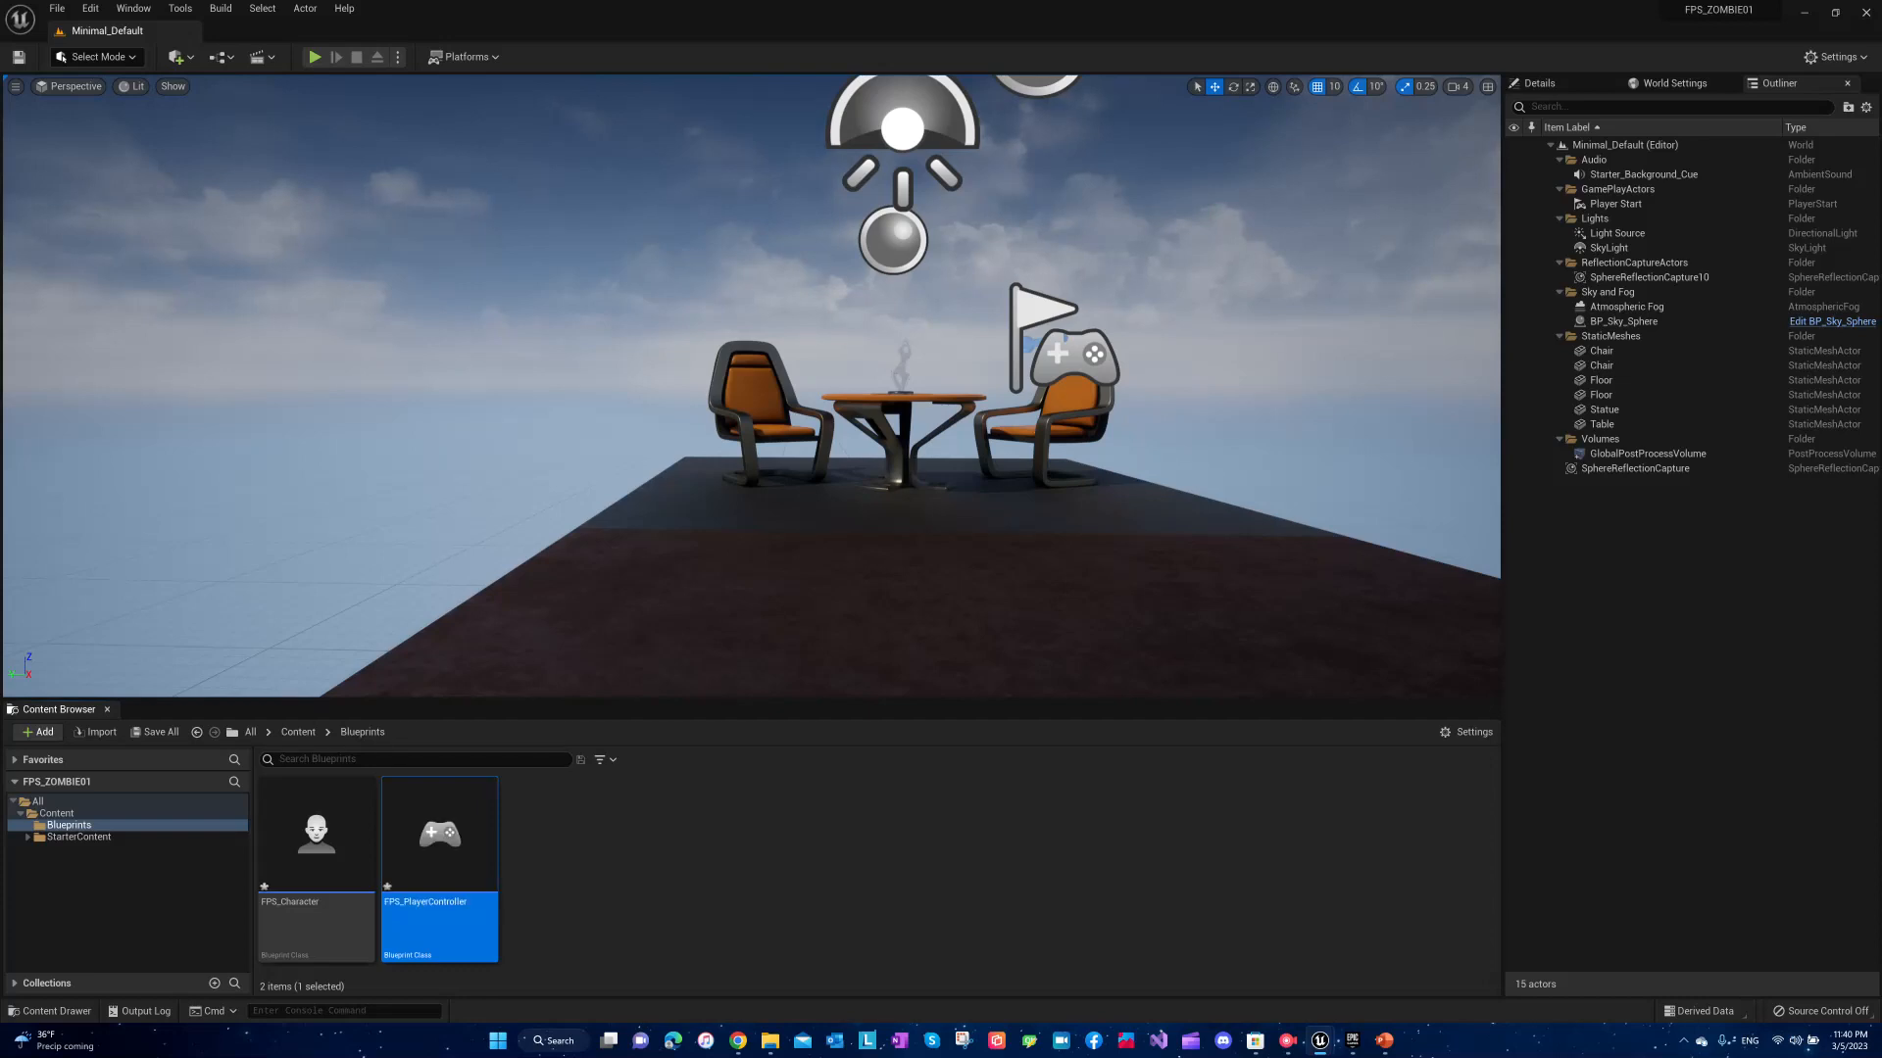
Create a Blueprint class with GameInstance as parent, found by searching all classes, and name it FPS_GameInstance.
right_click(627, 843)
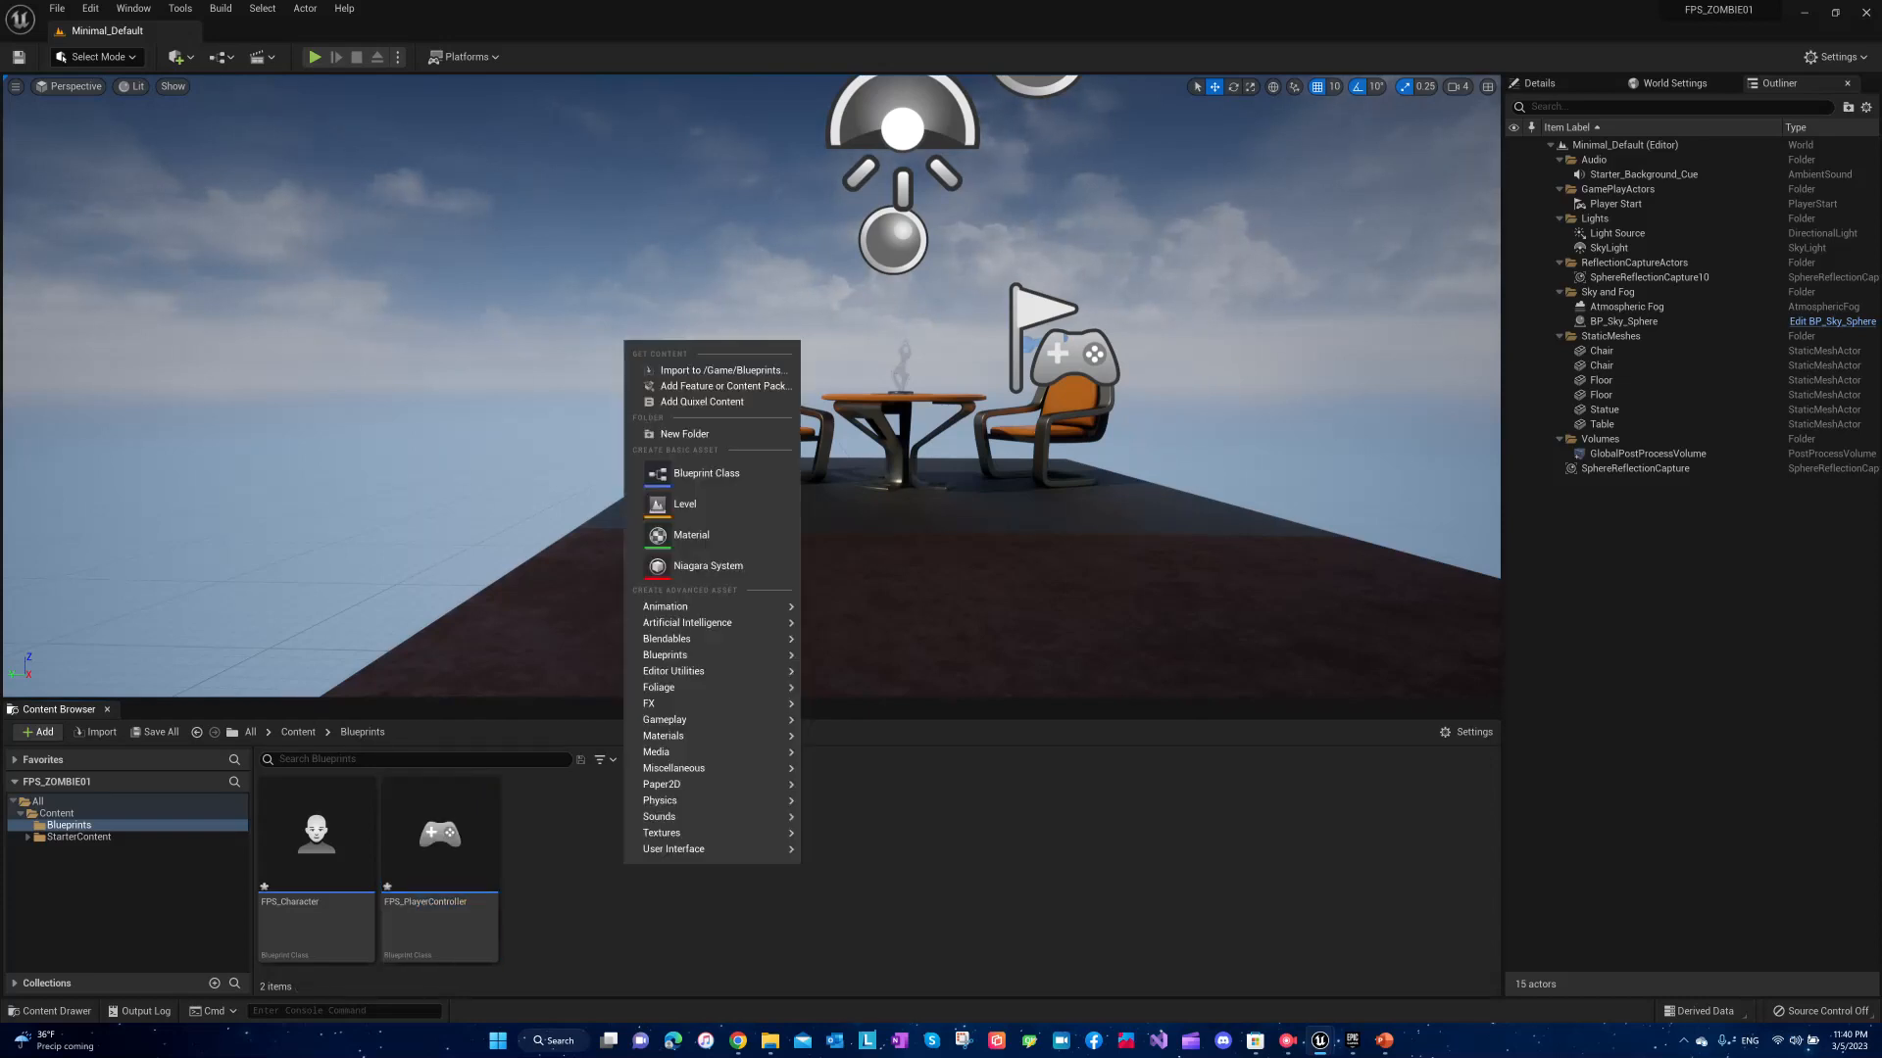
left_click(686, 474)
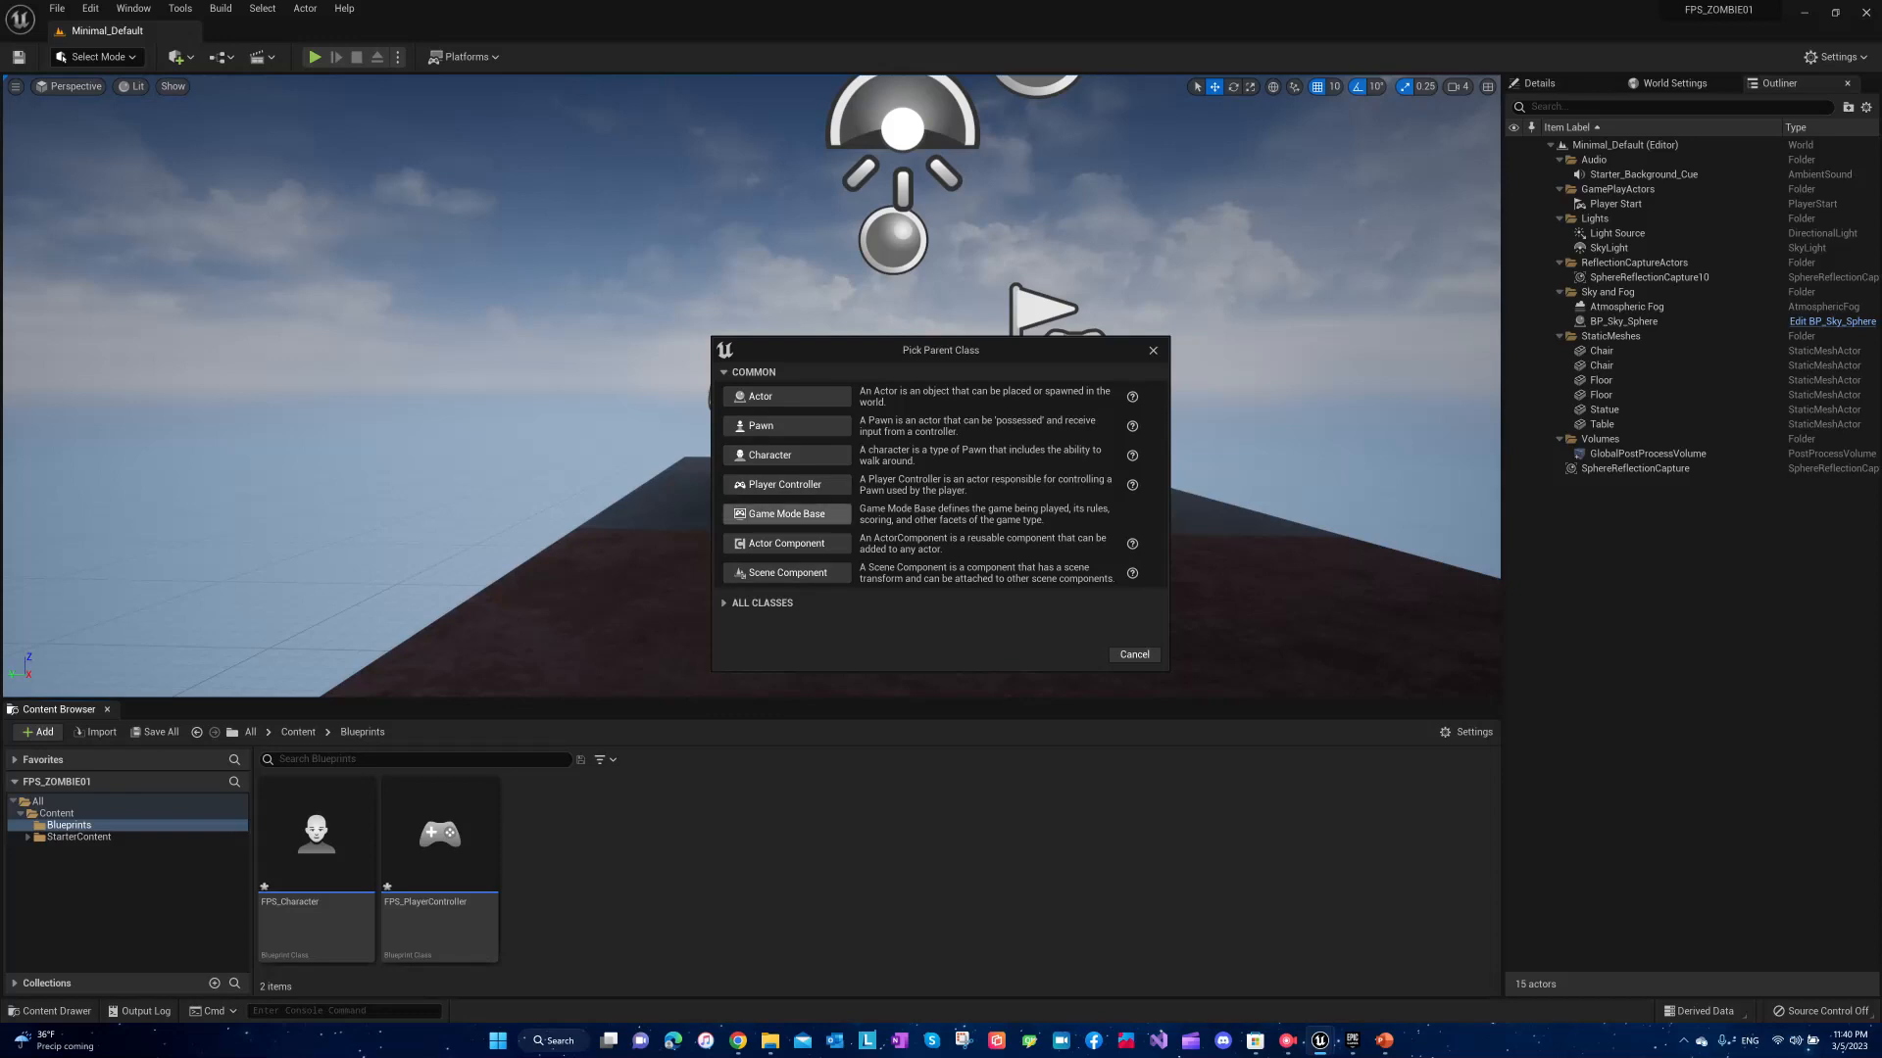
left_click(761, 603)
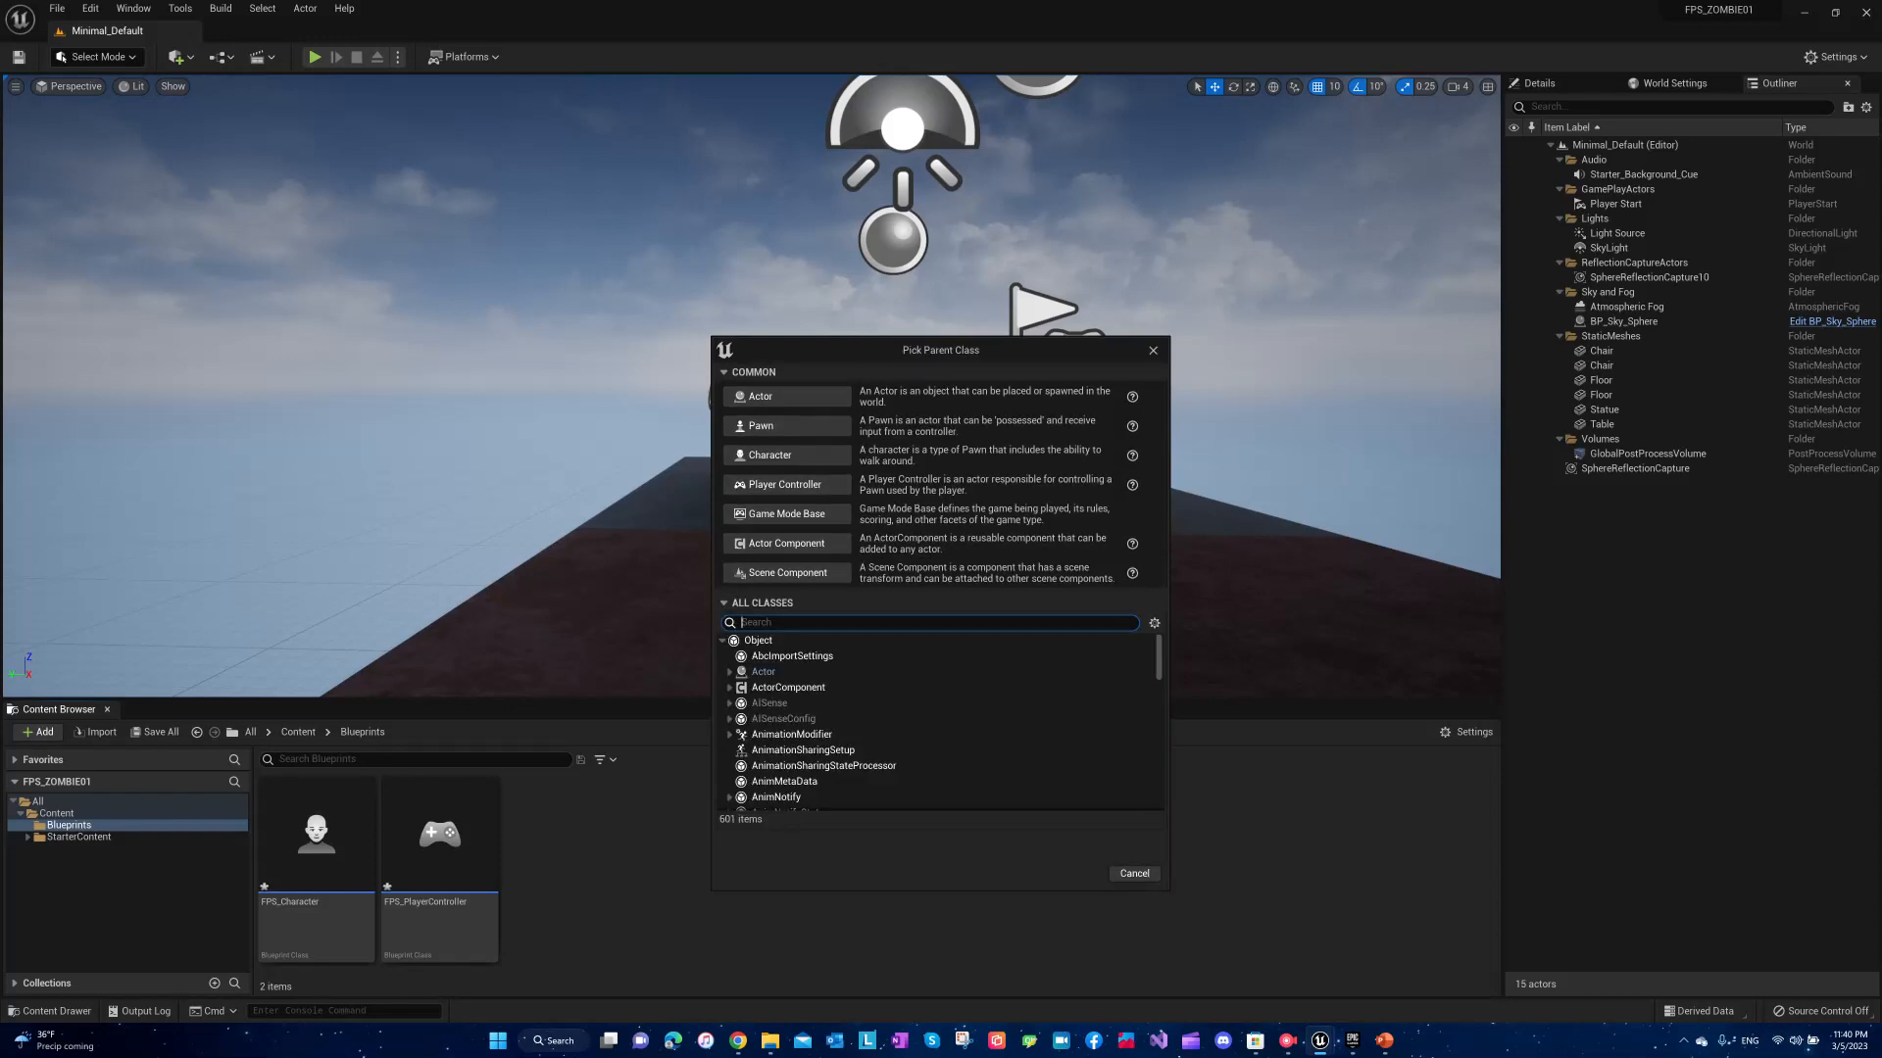
type("game")
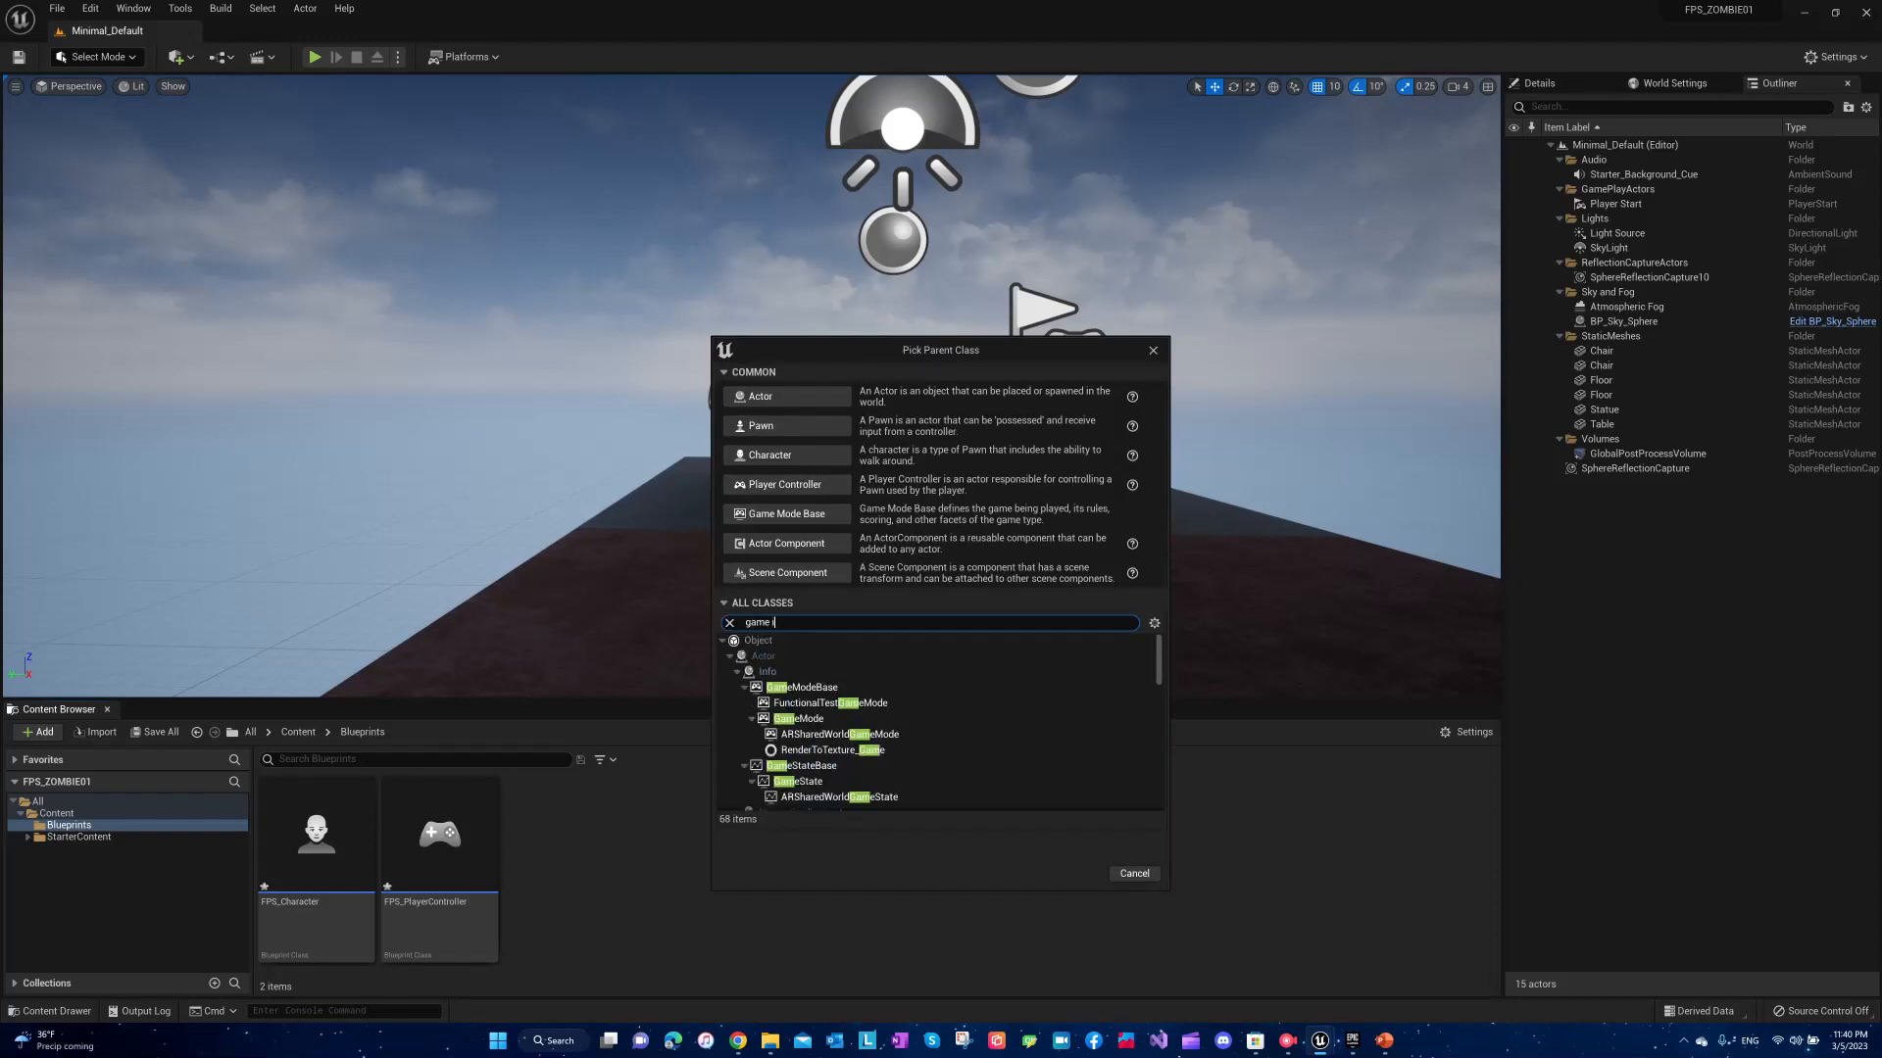
type(" ins")
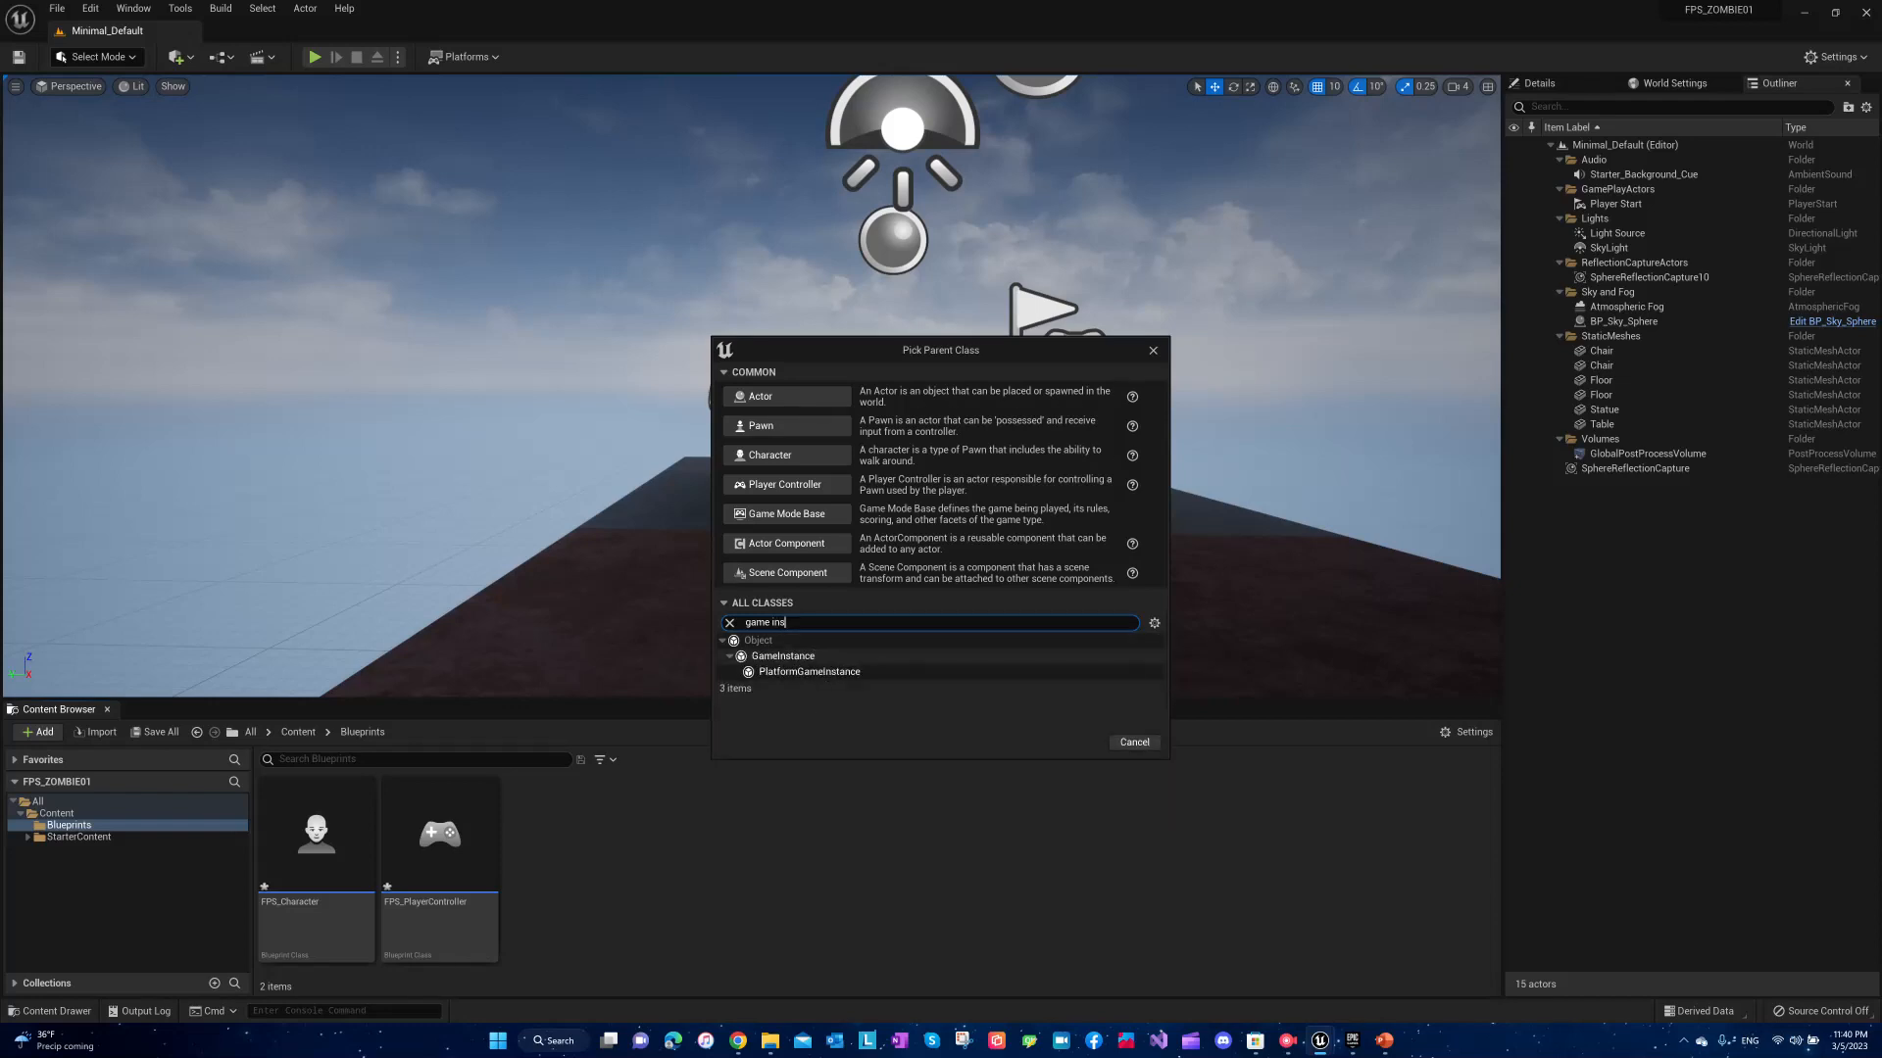
left_click(798, 657)
key("Return")
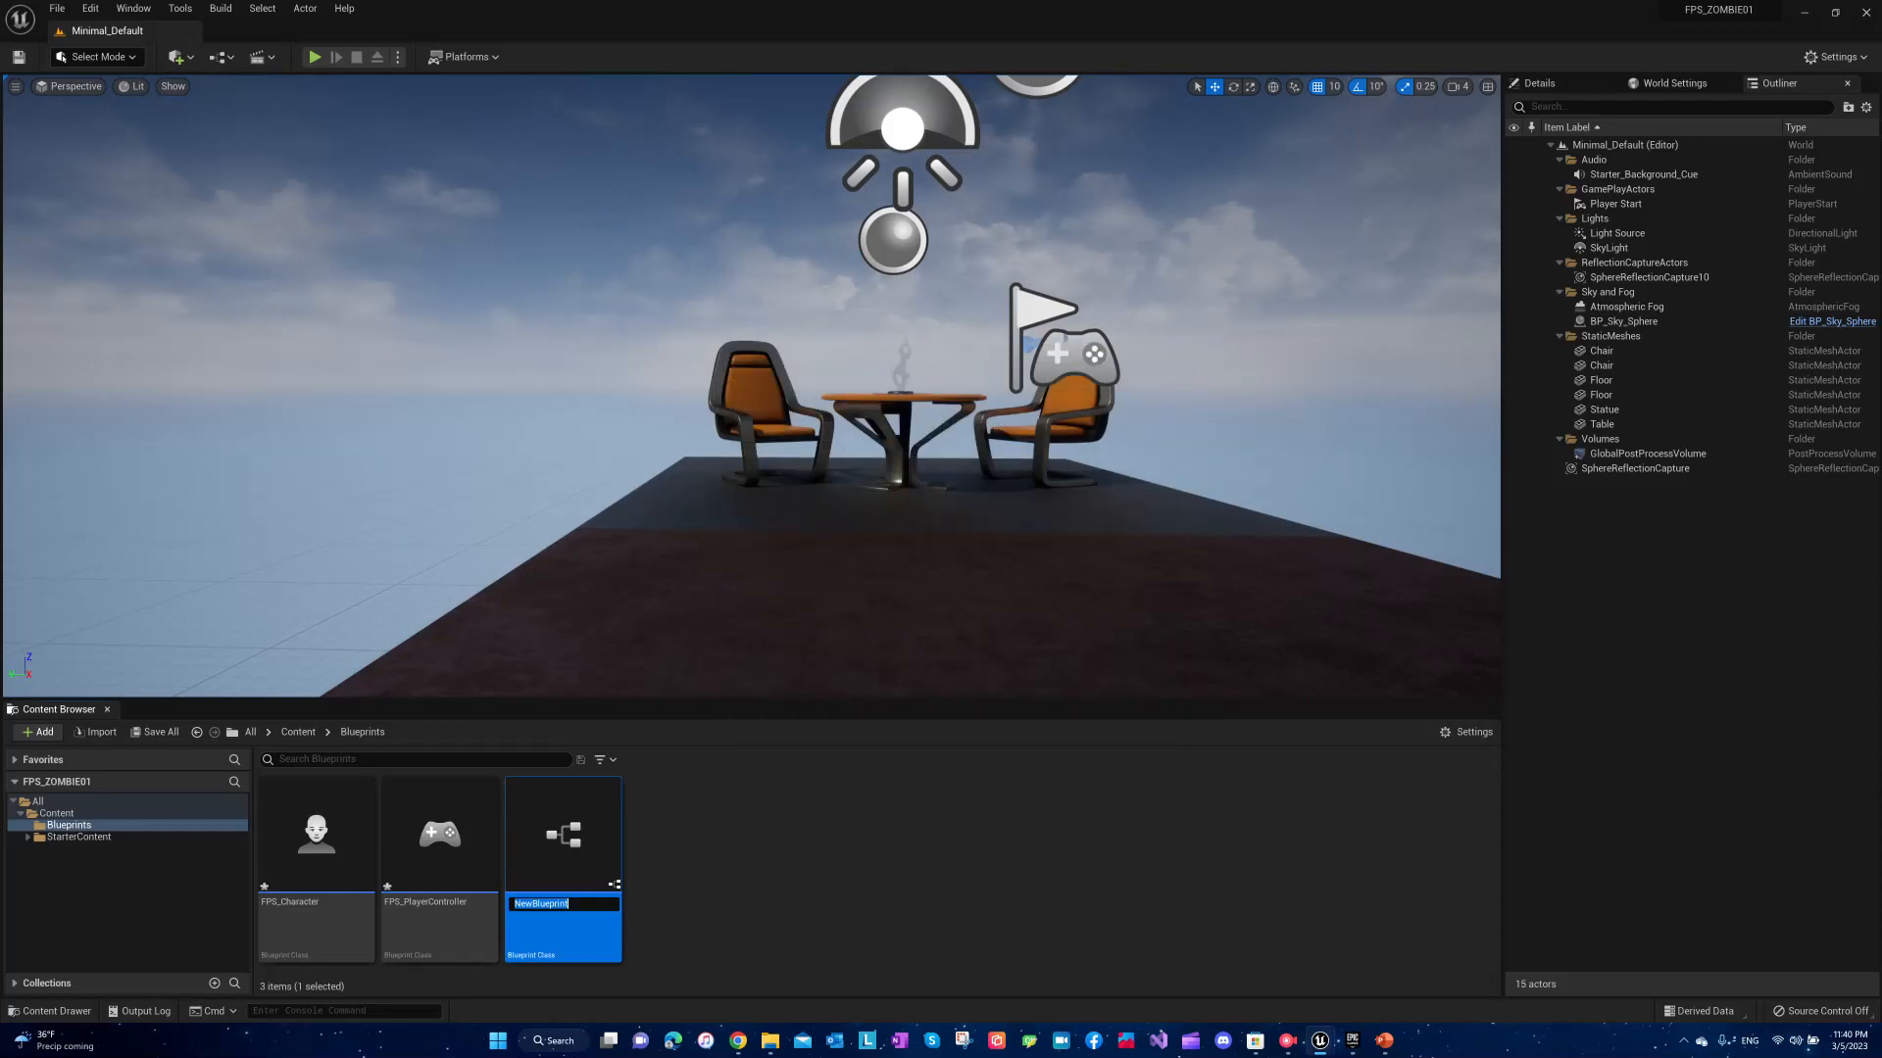
type("FPV")
type("S")
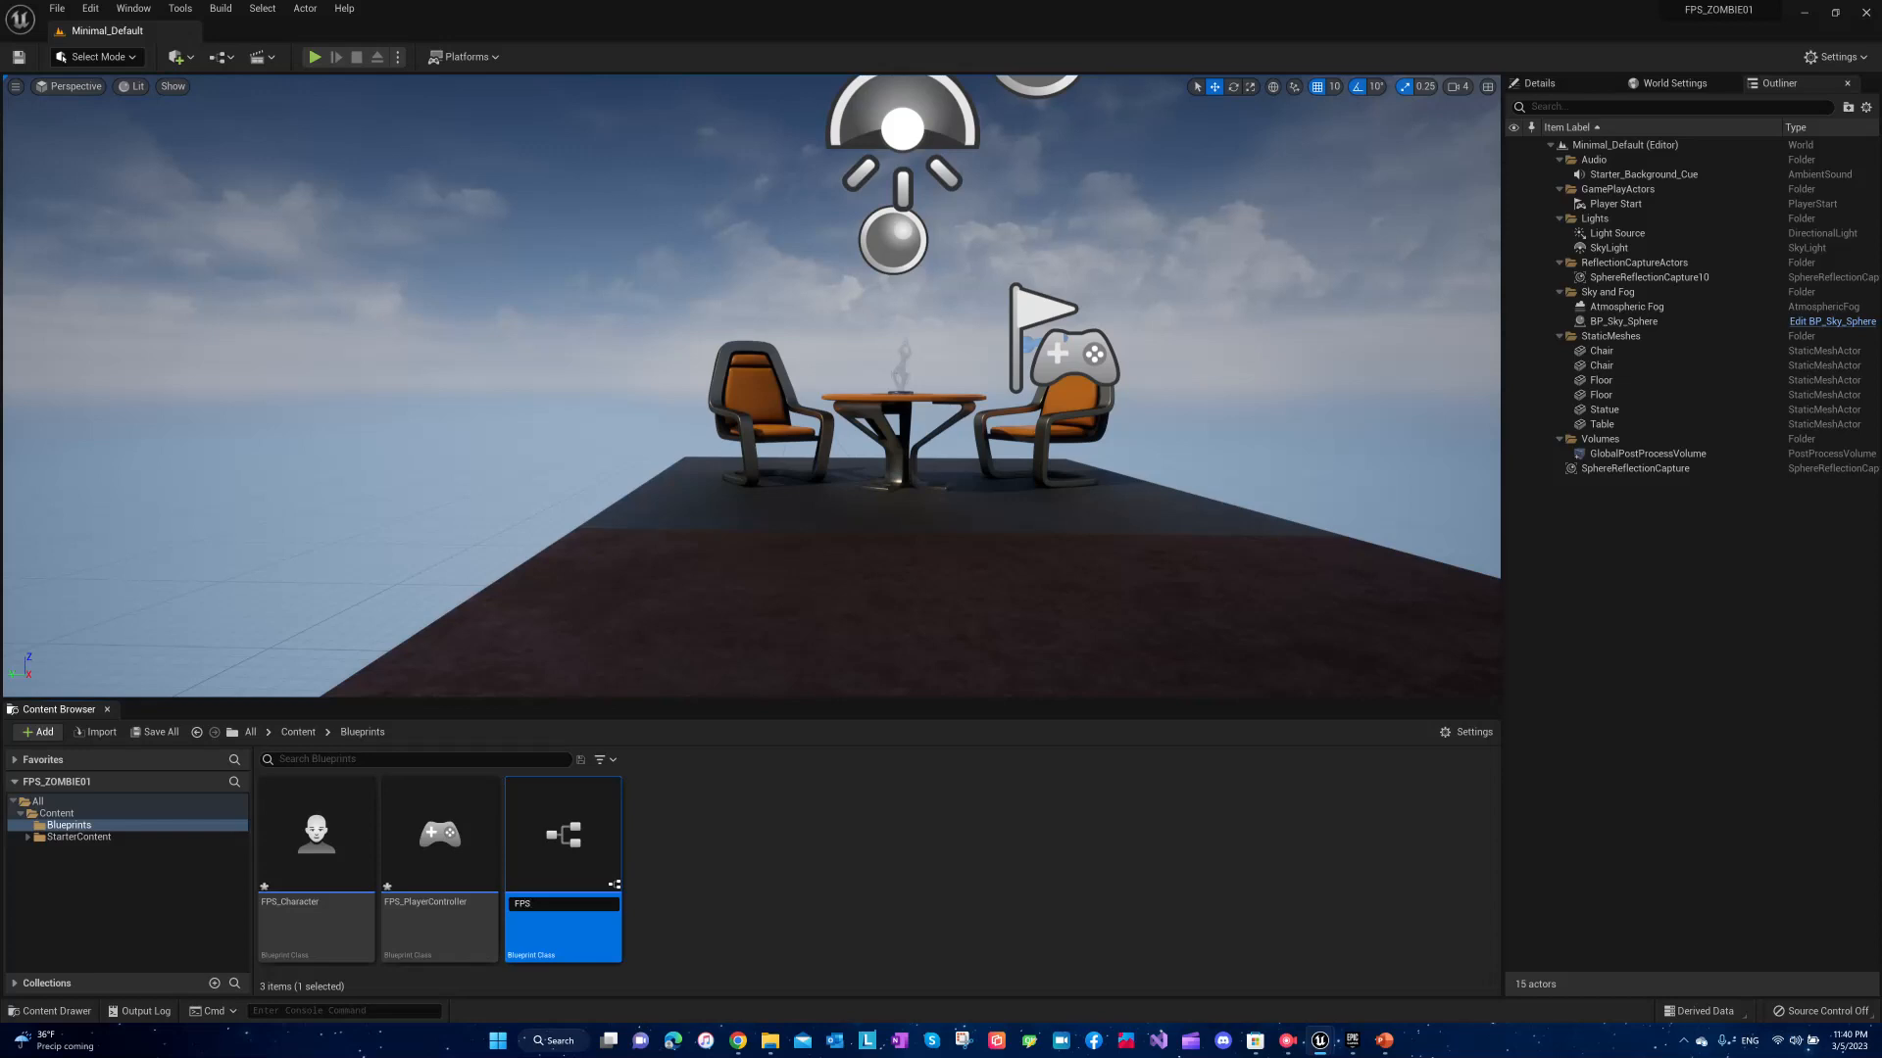
type("_GameInstance")
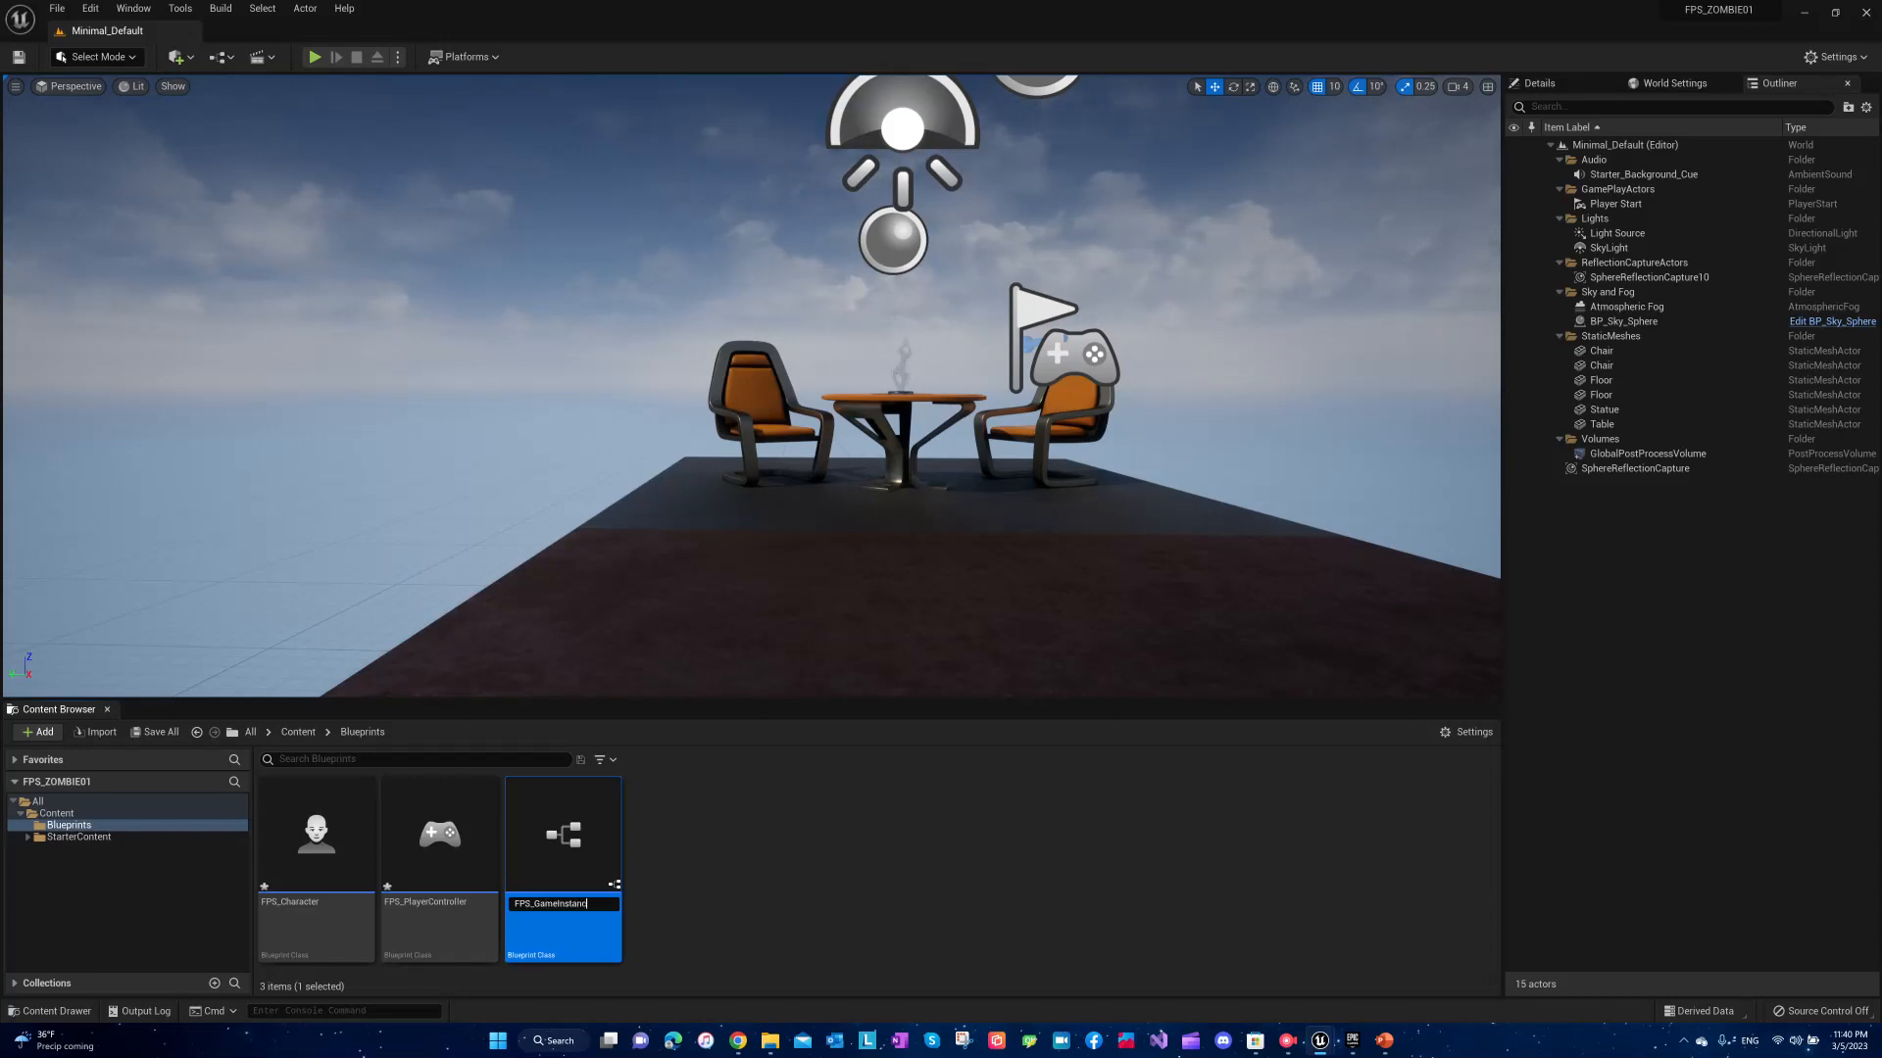
key("Return")
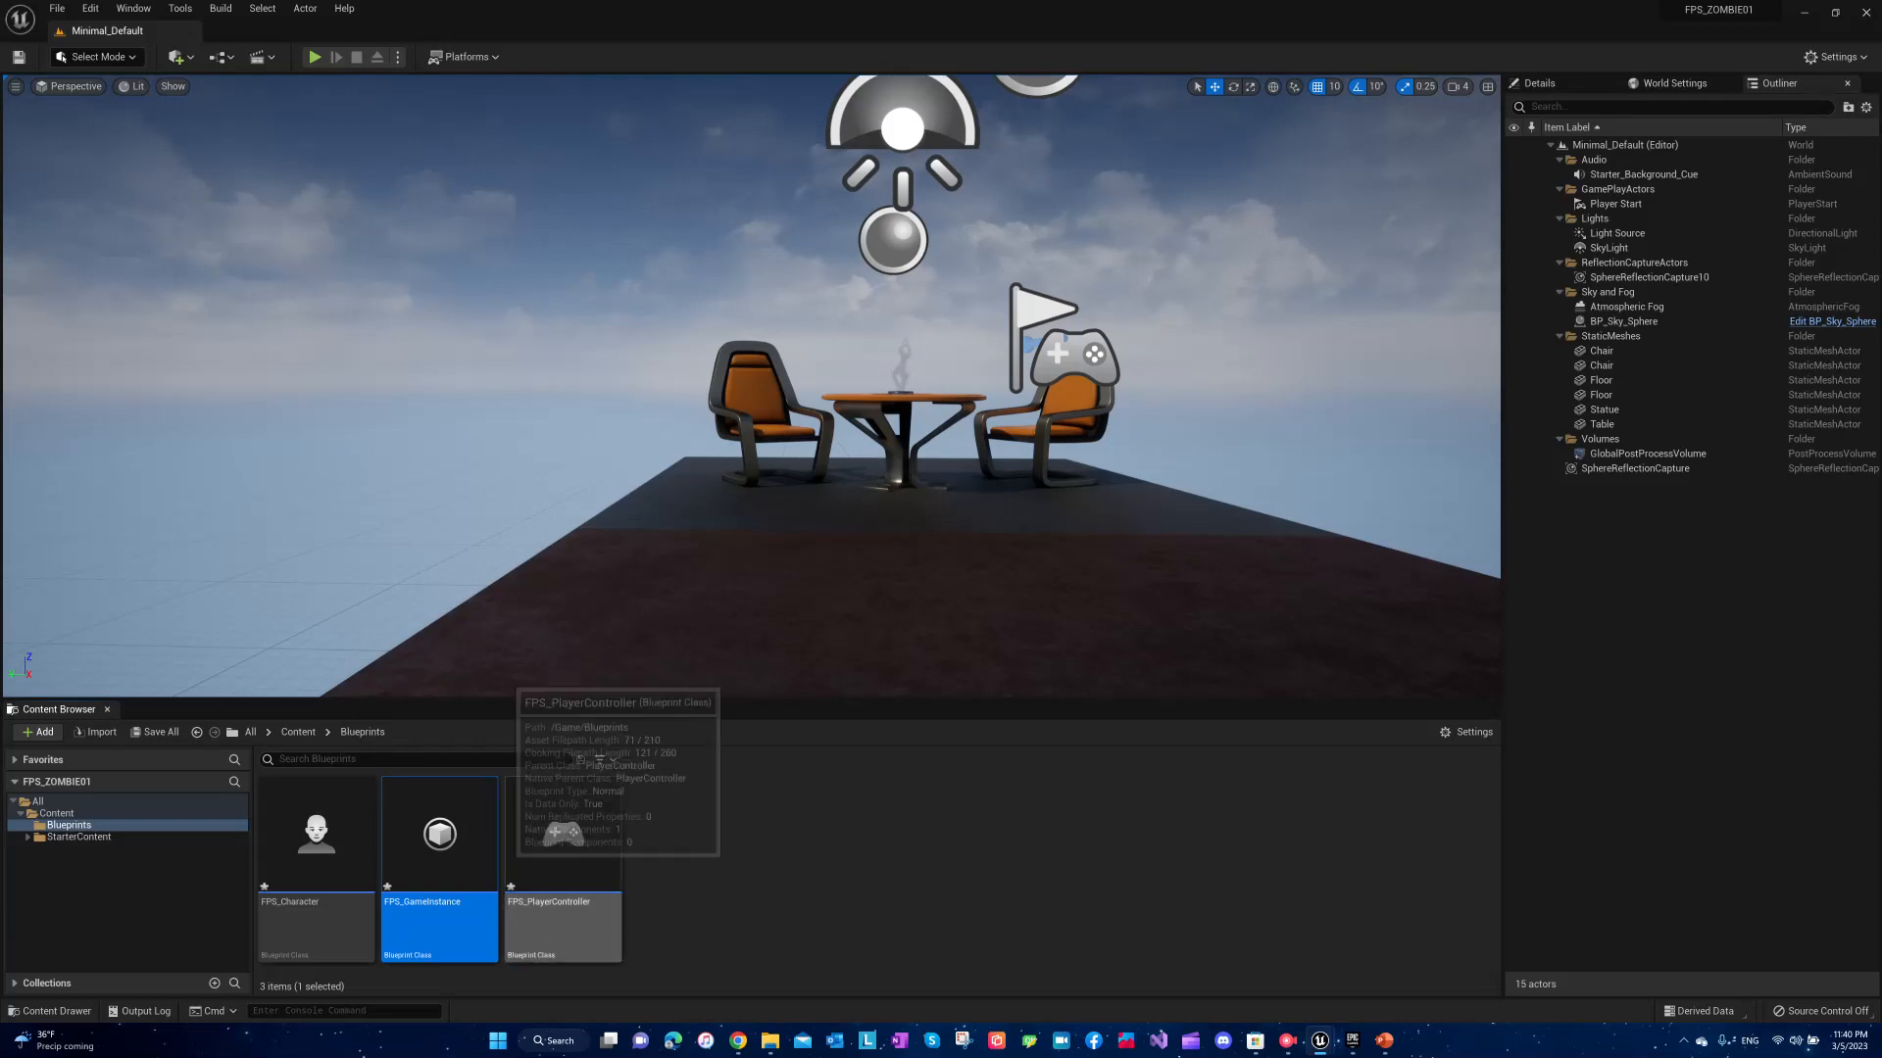
Create a Blueprint class with GameStateBase as parent in the Blueprints folder and name it FPS_GameState.
right_click(817, 854)
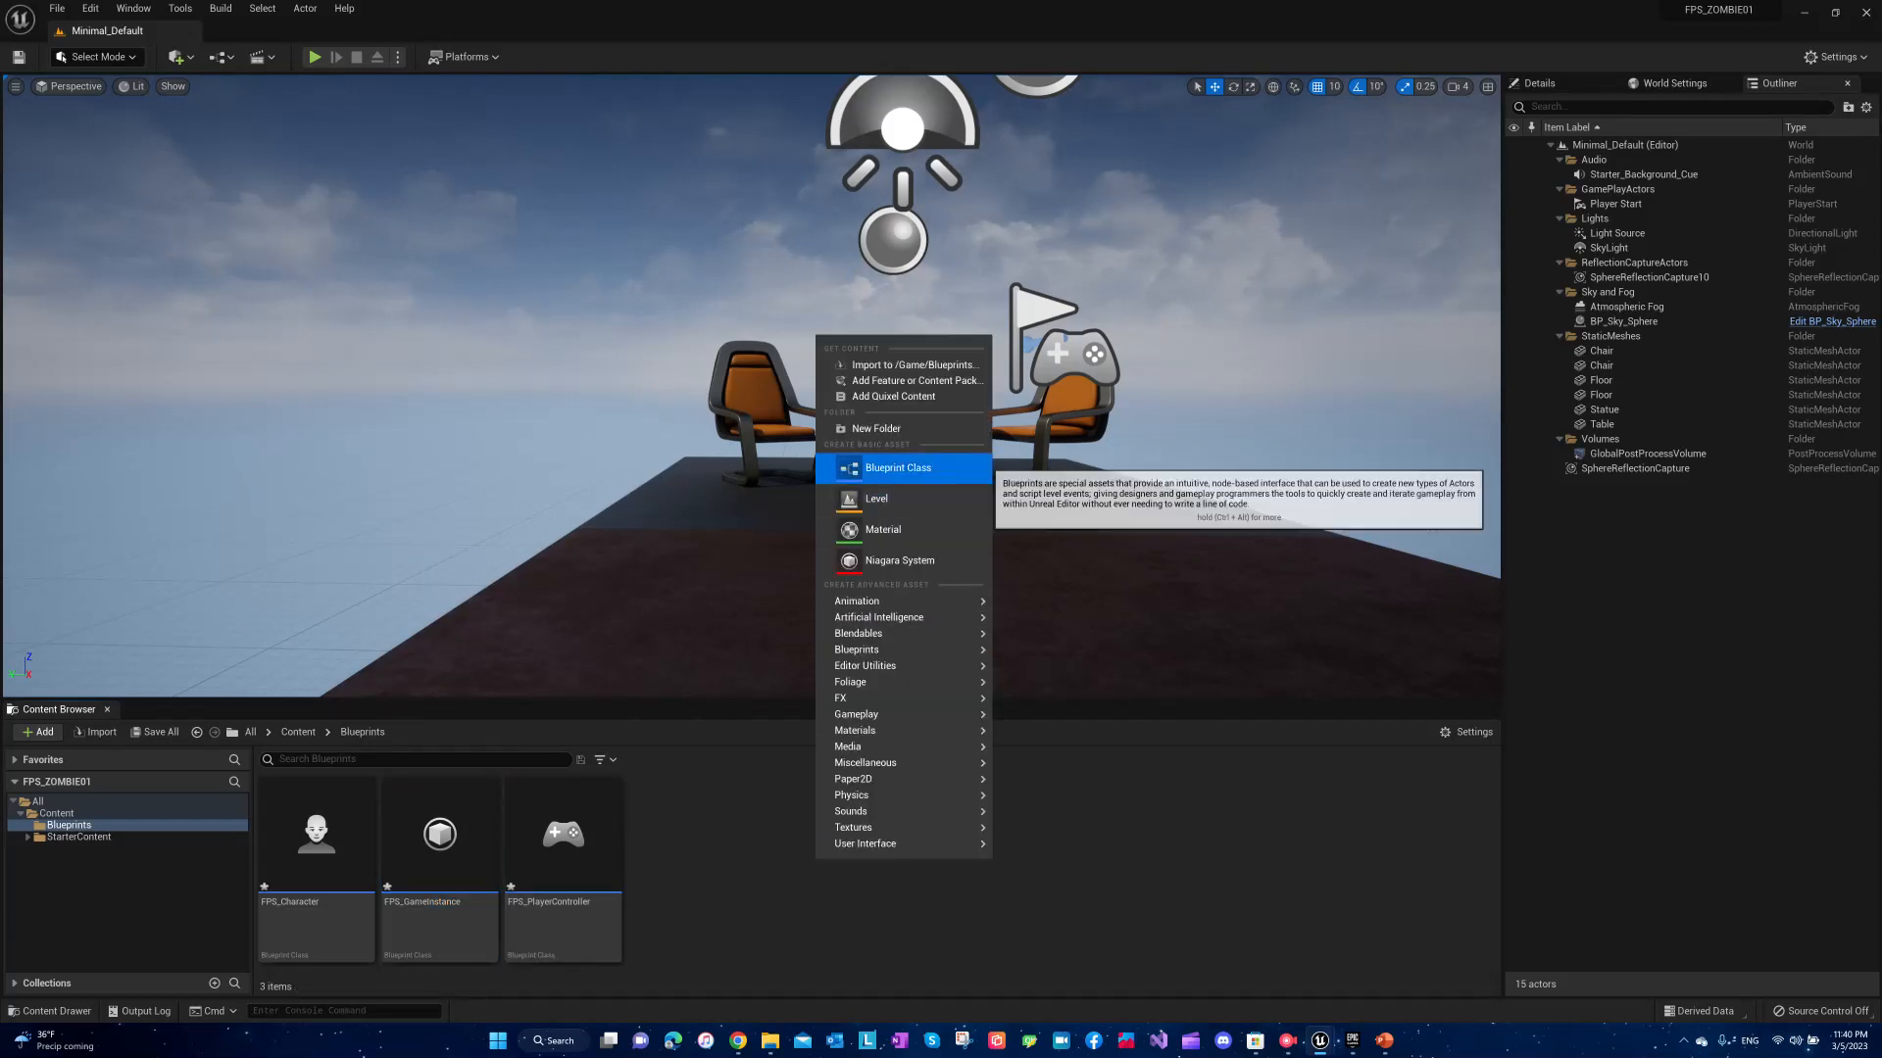
left_click(862, 469)
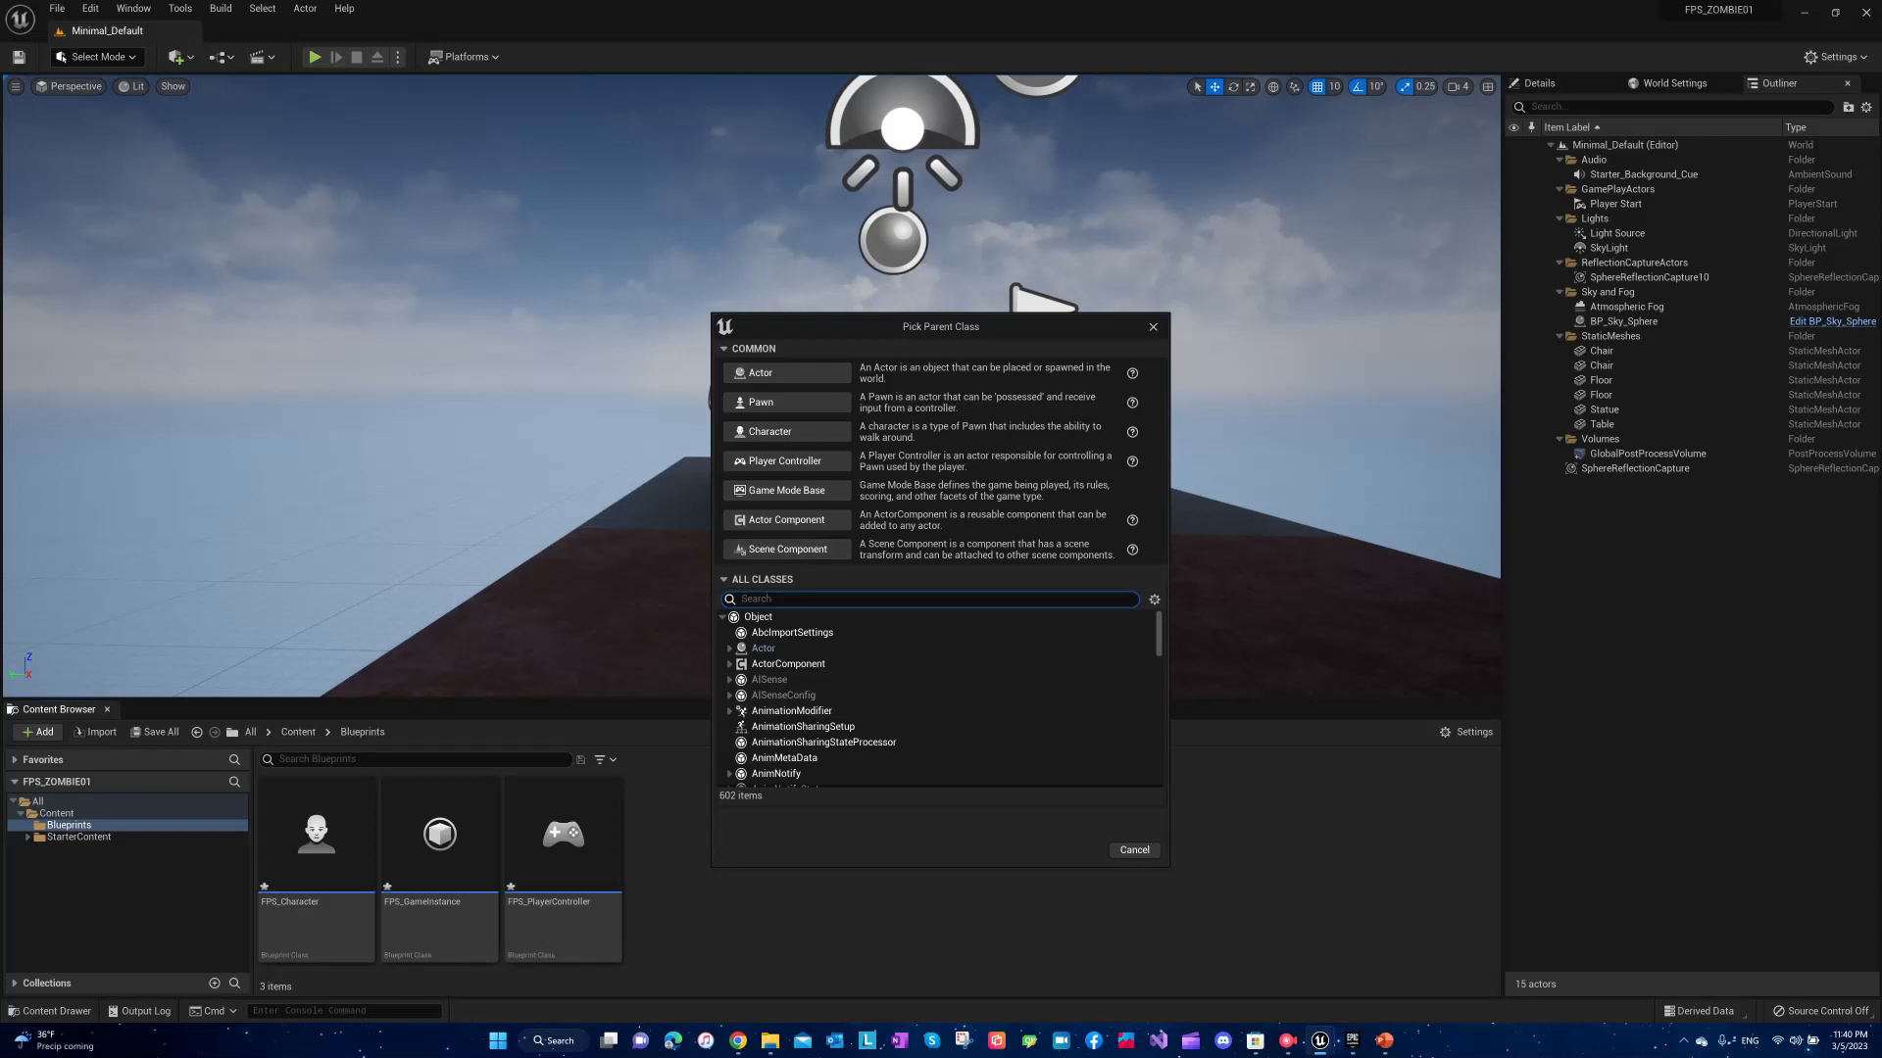
type("gamesta")
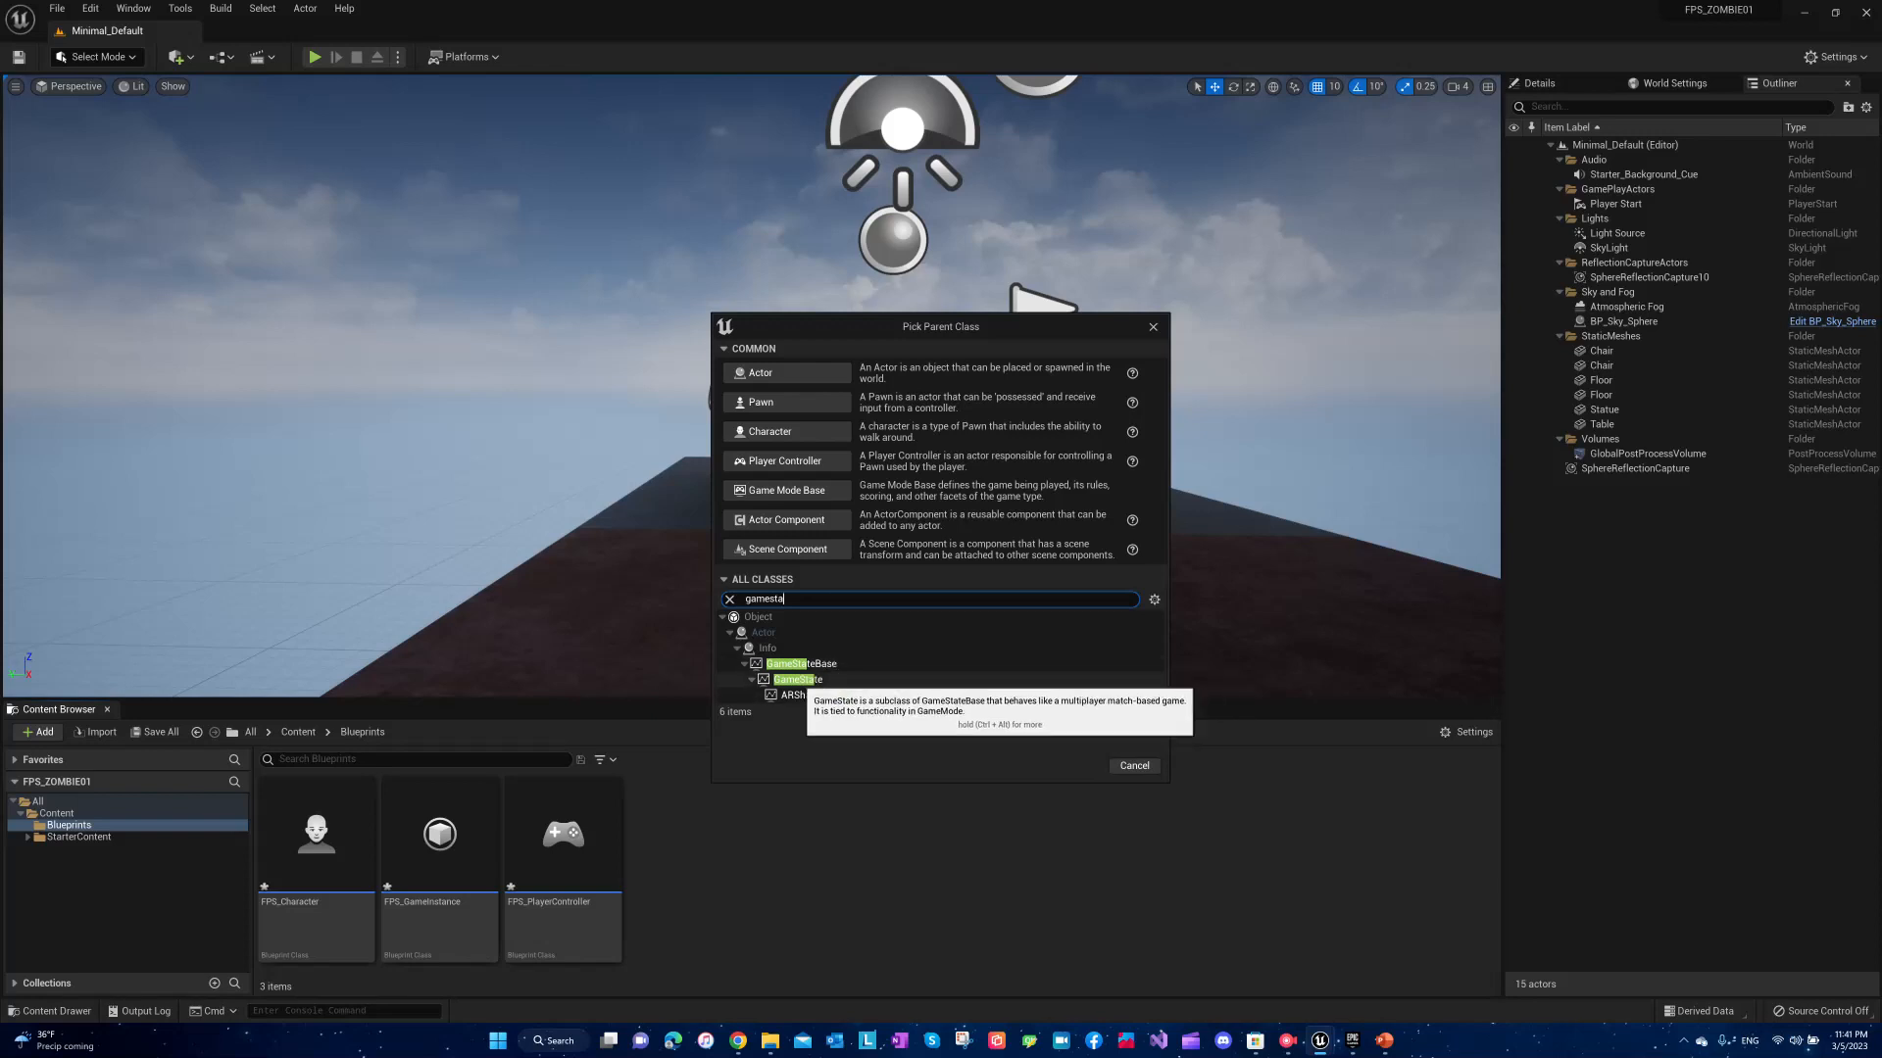
left_click(806, 663)
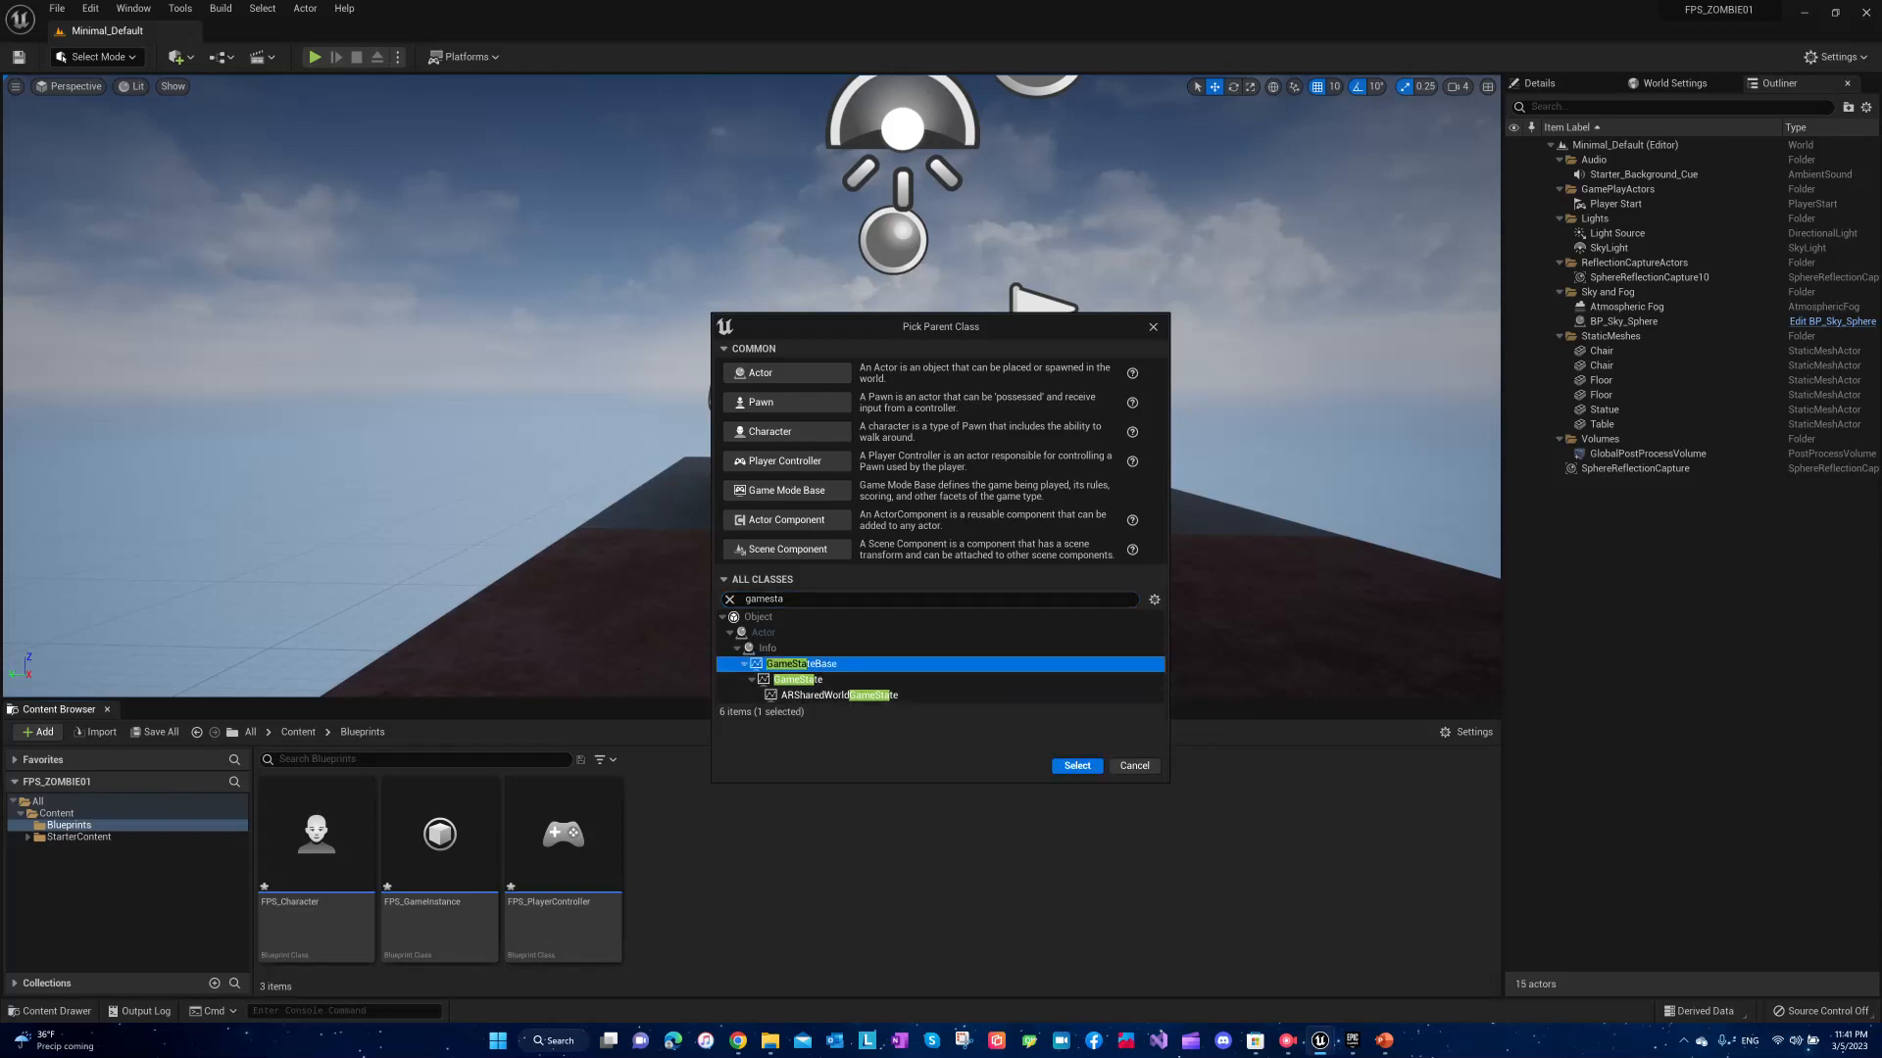
left_click(1077, 765)
type("FPS_GameStat")
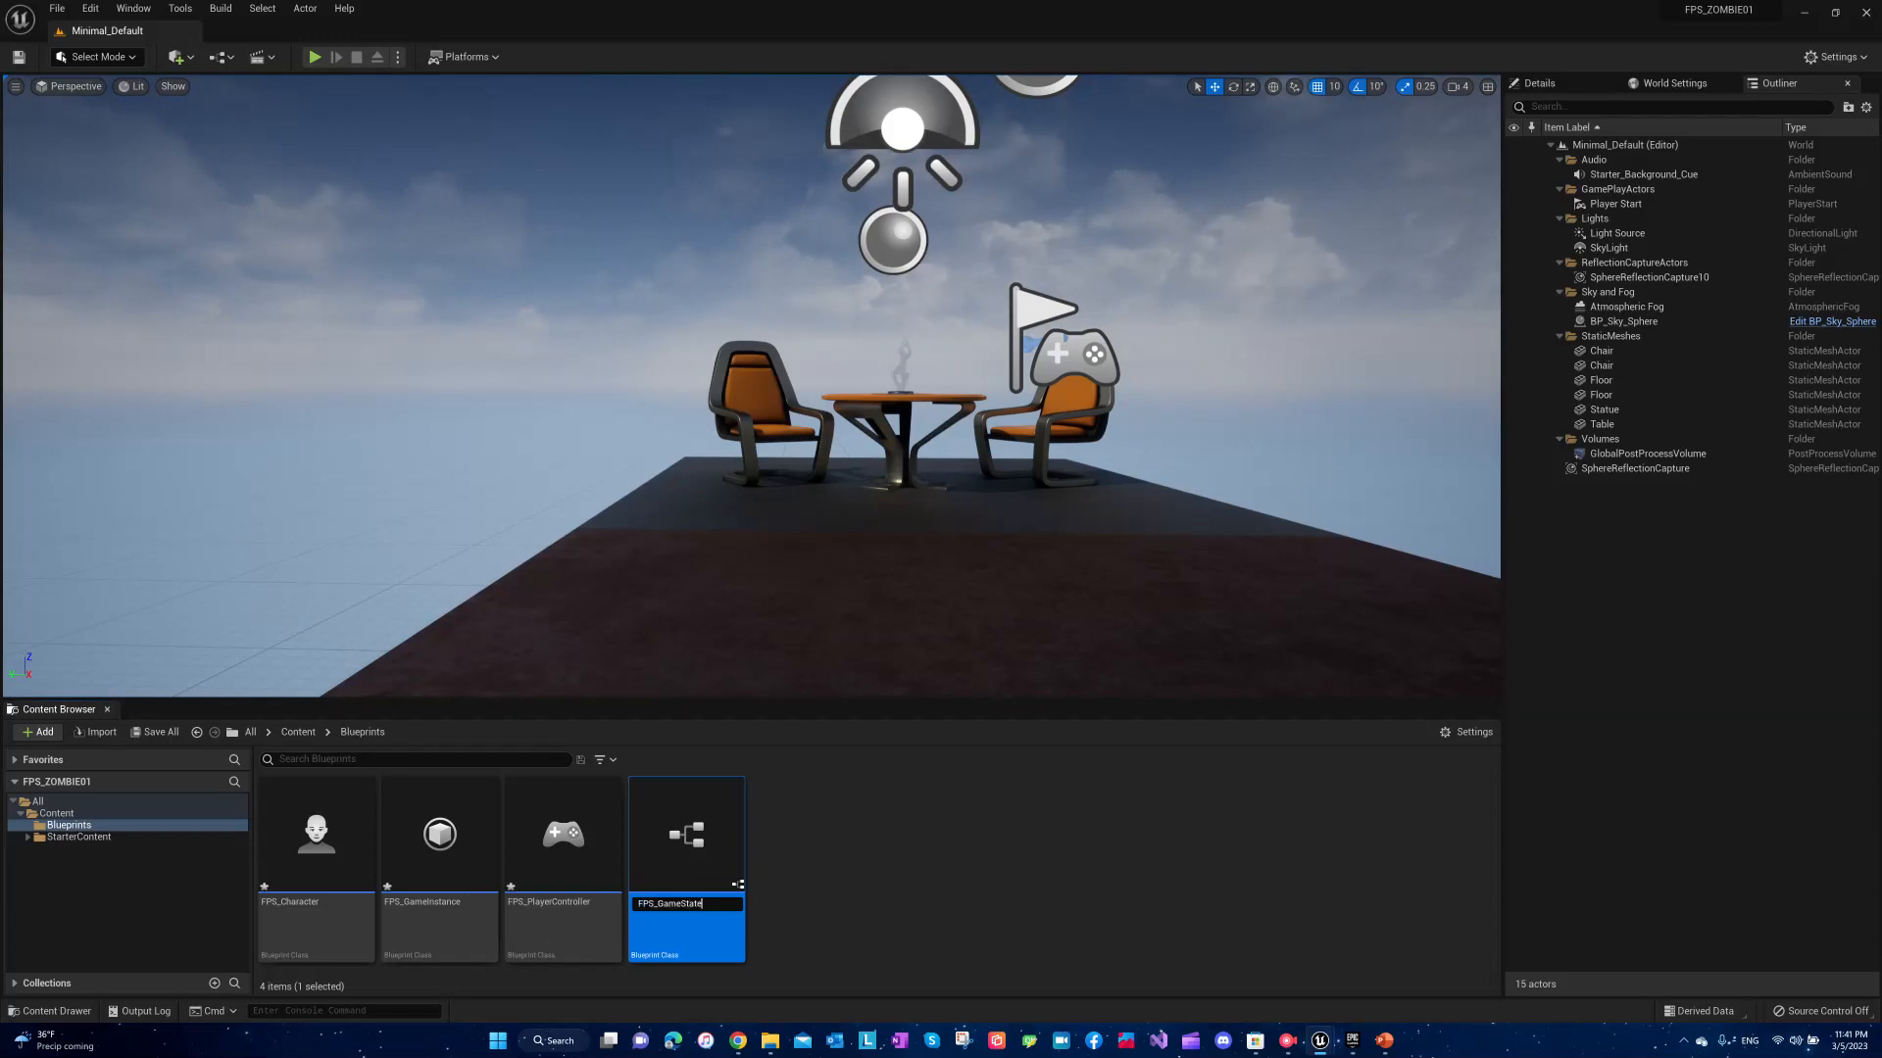
type("e")
key("Return")
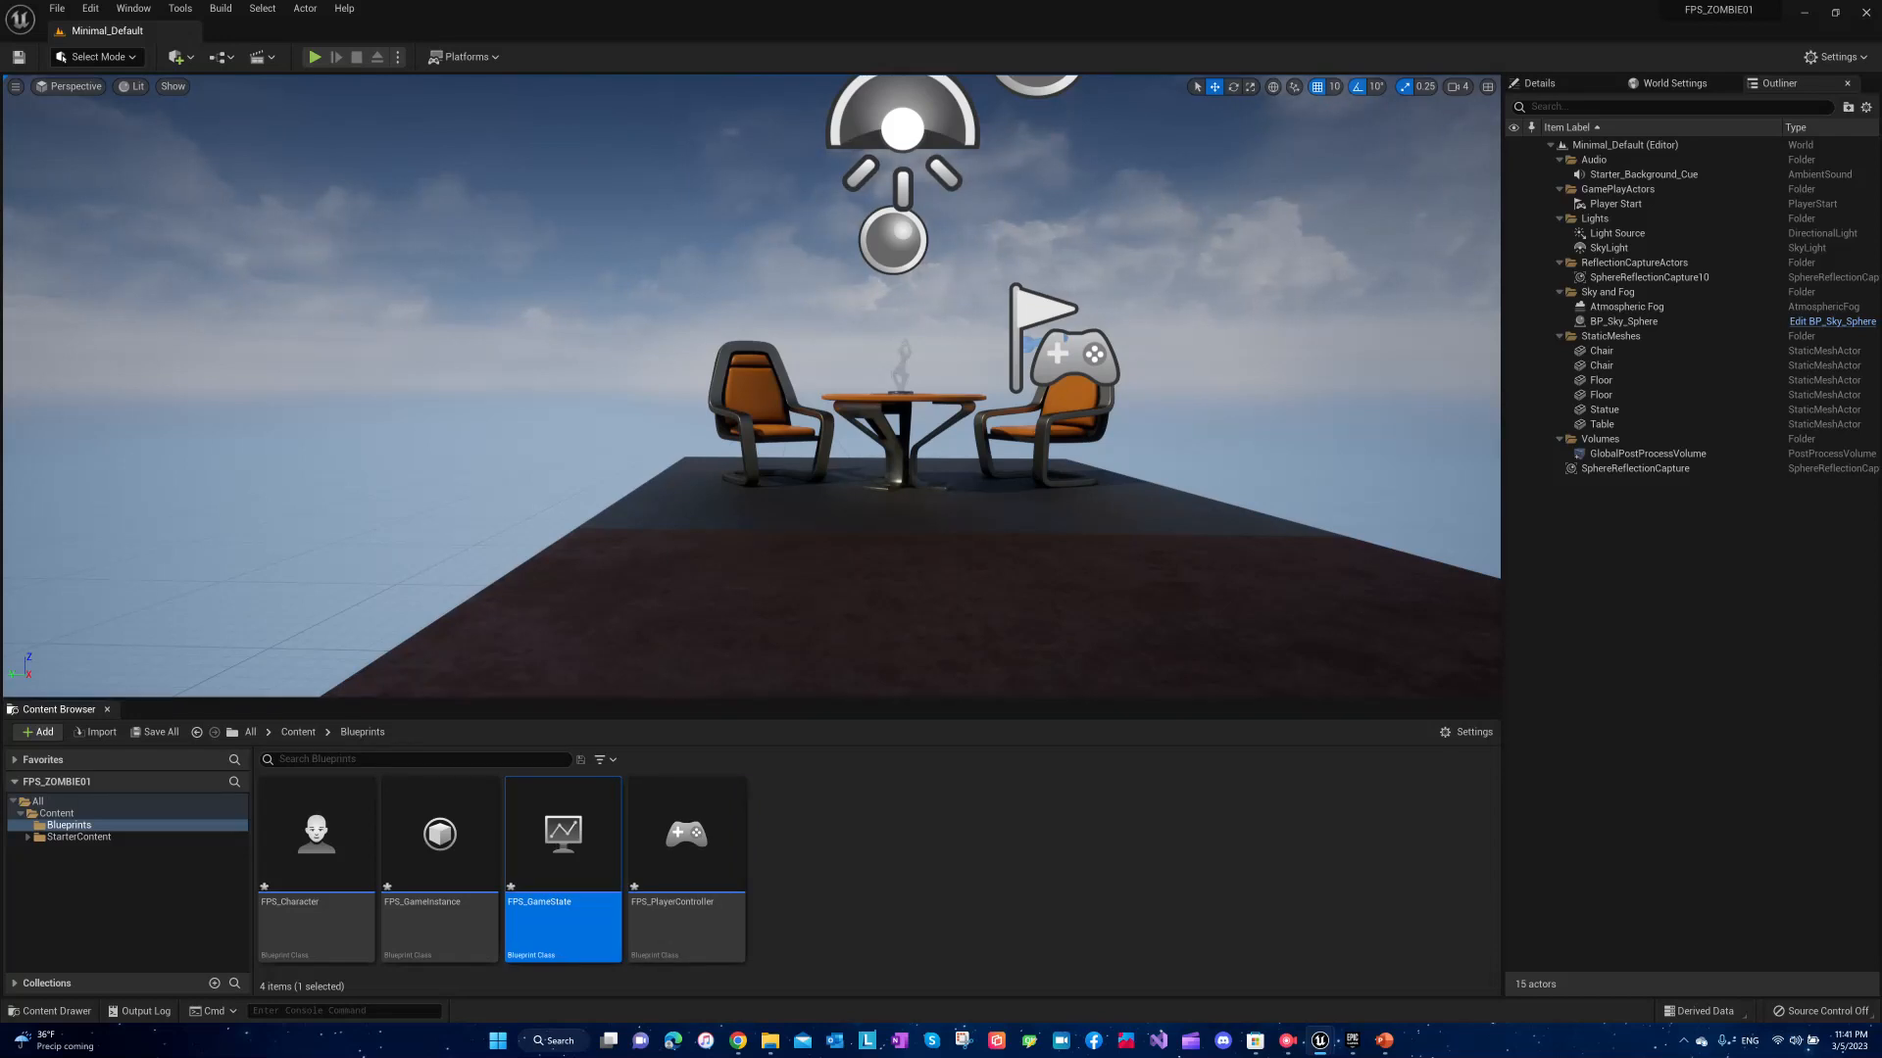
Create a Blueprint class with HUD as parent in the Blueprints folder and name it FPS_HUD.
left_click(868, 814)
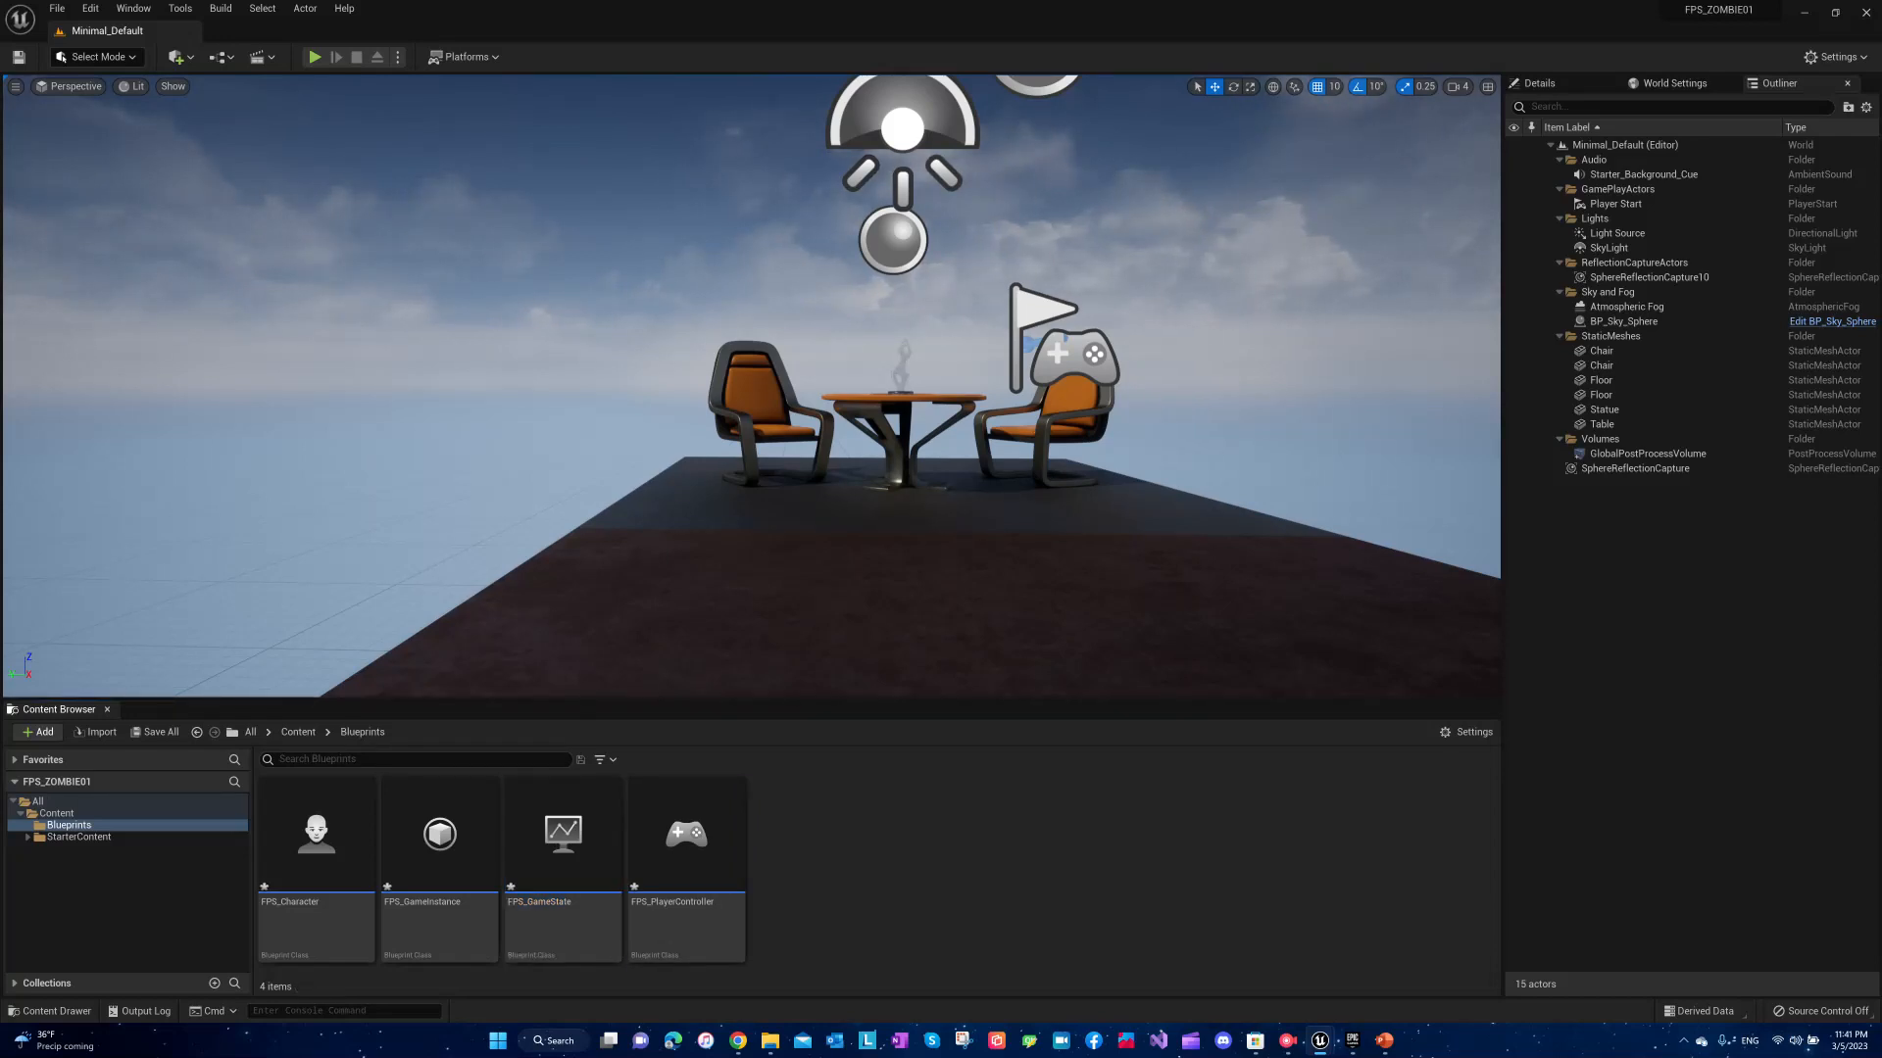
right_click(869, 815)
left_click(945, 423)
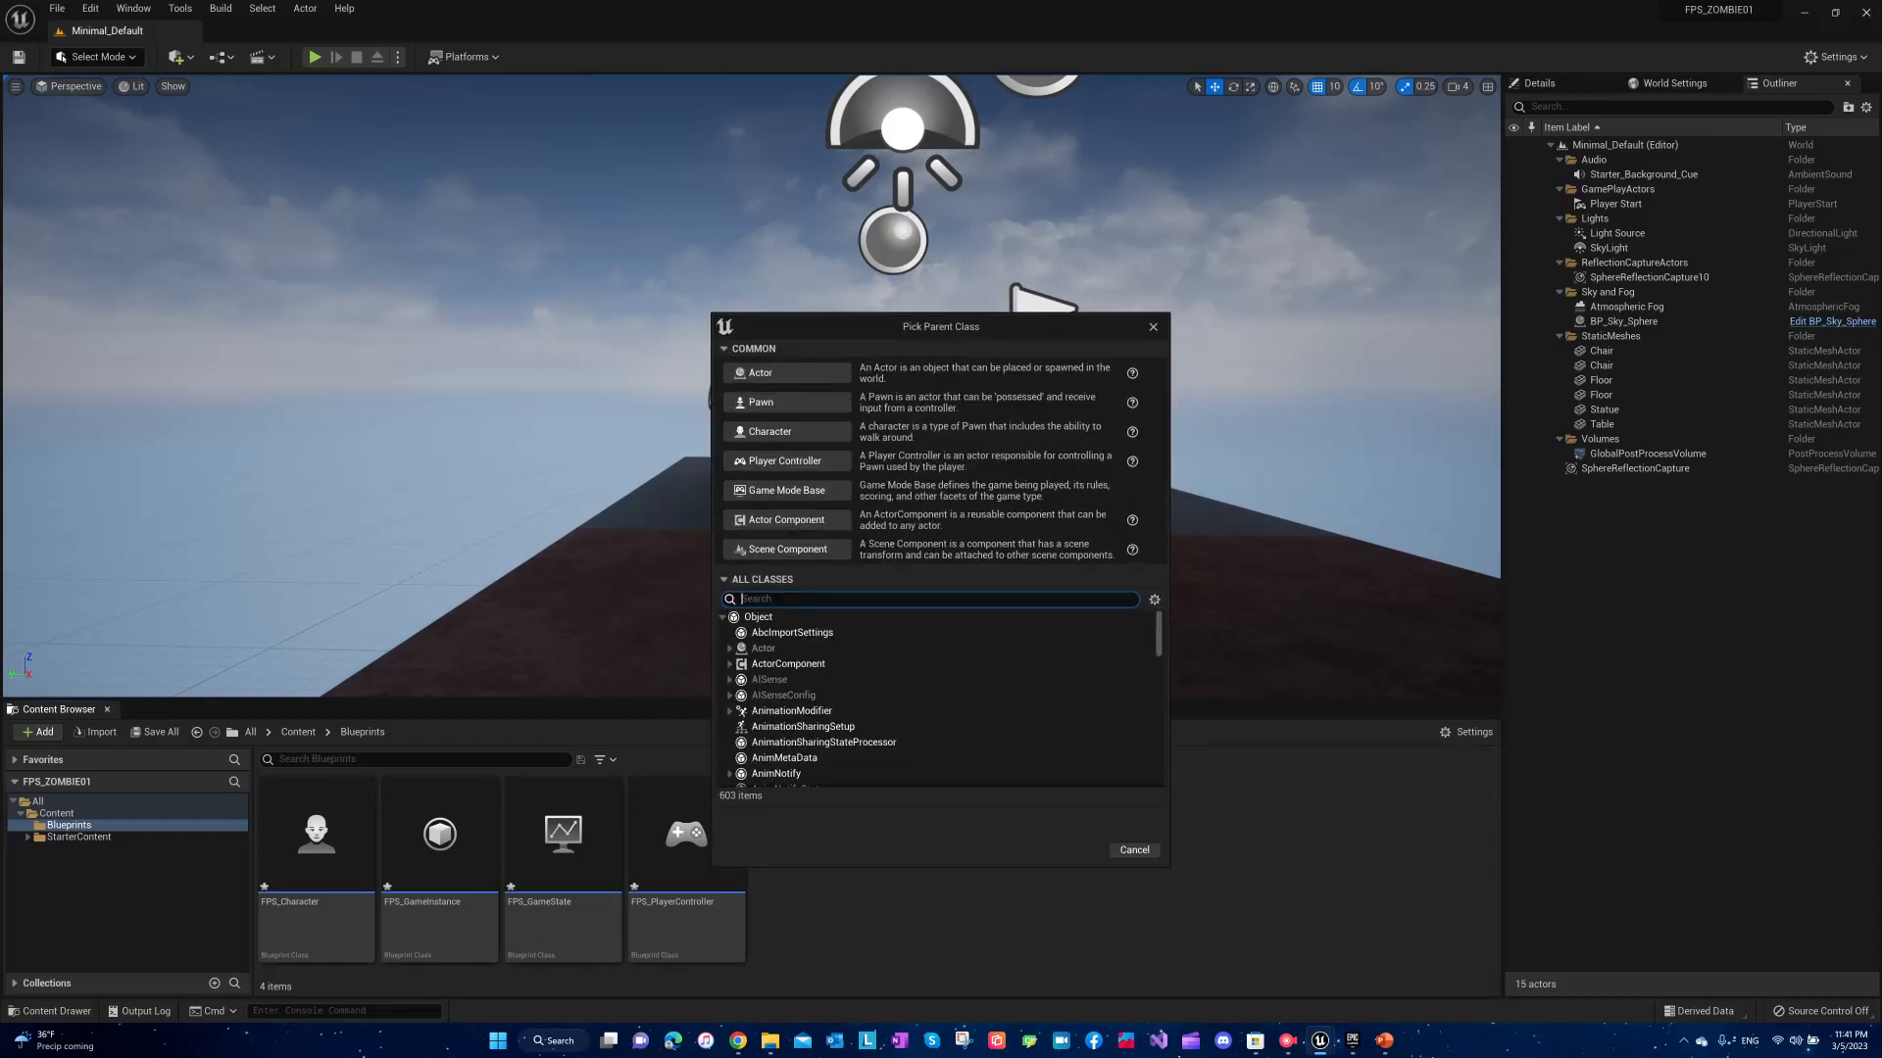
type("HUD")
left_click(768, 648)
left_click(1071, 740)
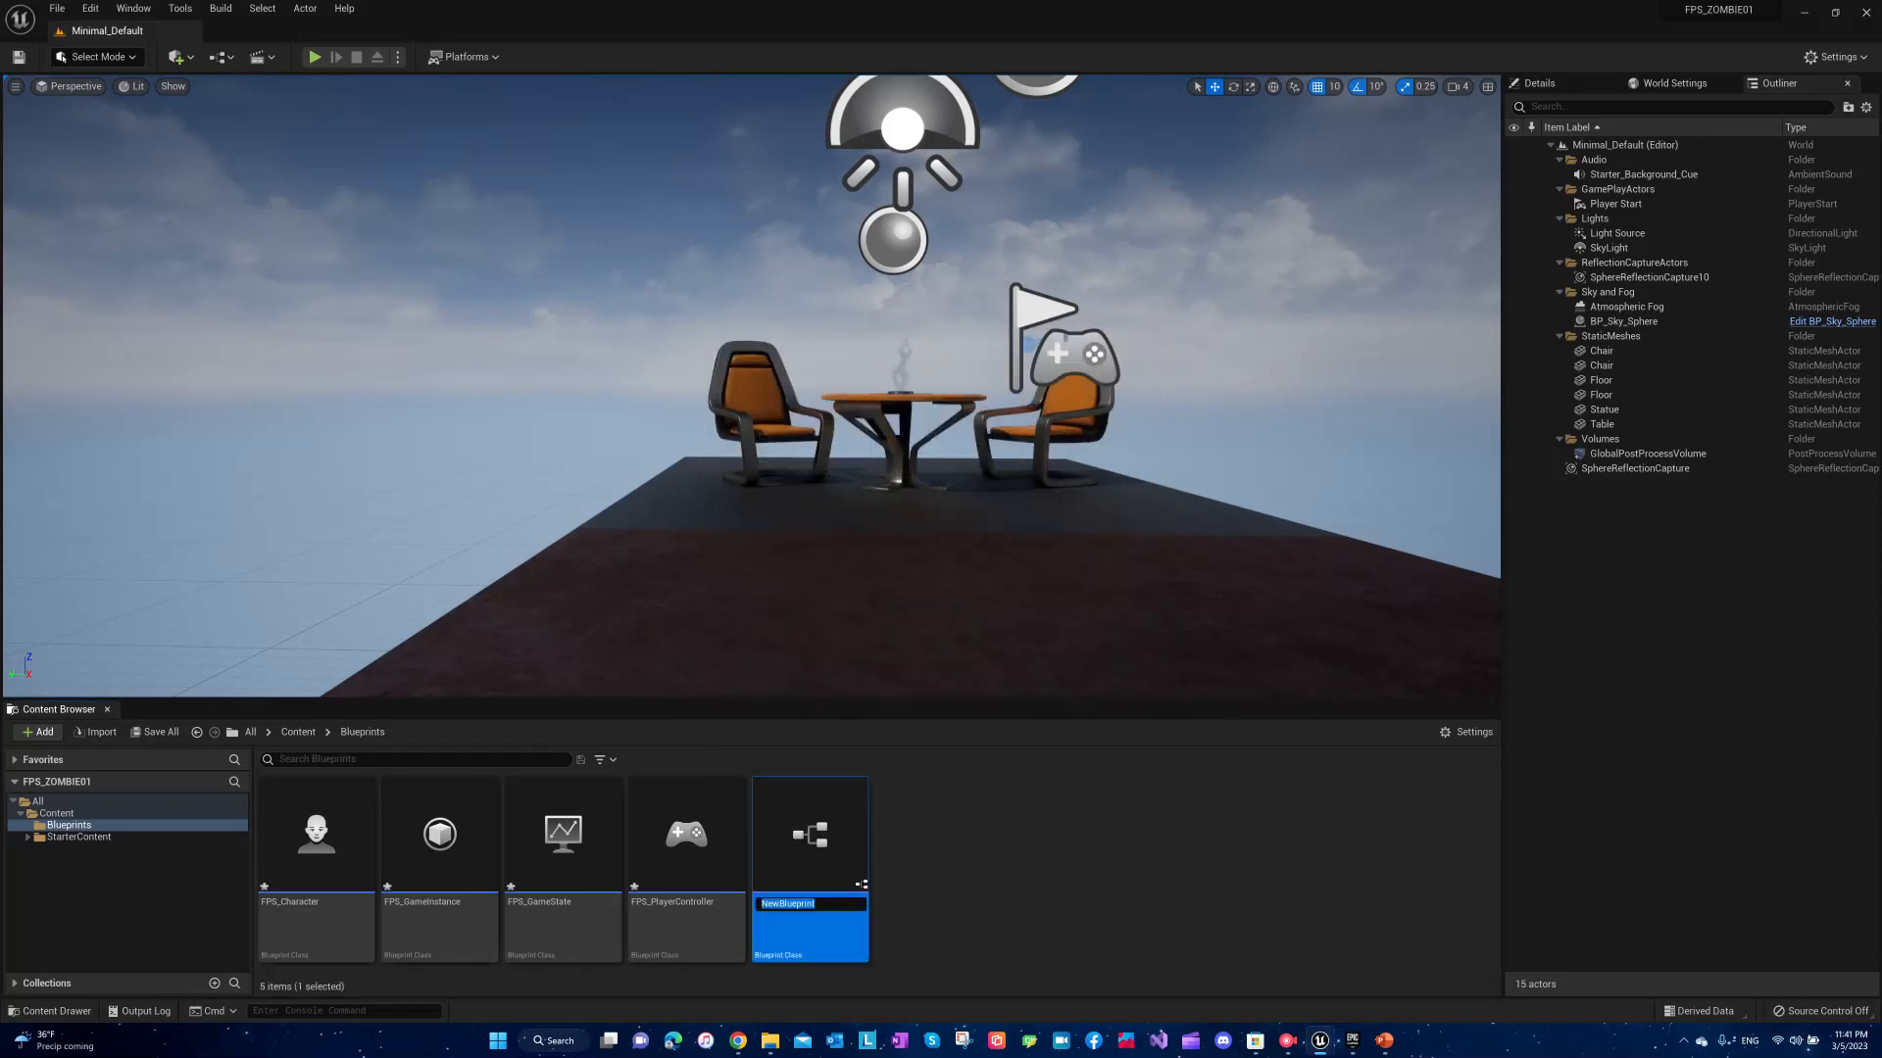
type("FPS_HUD")
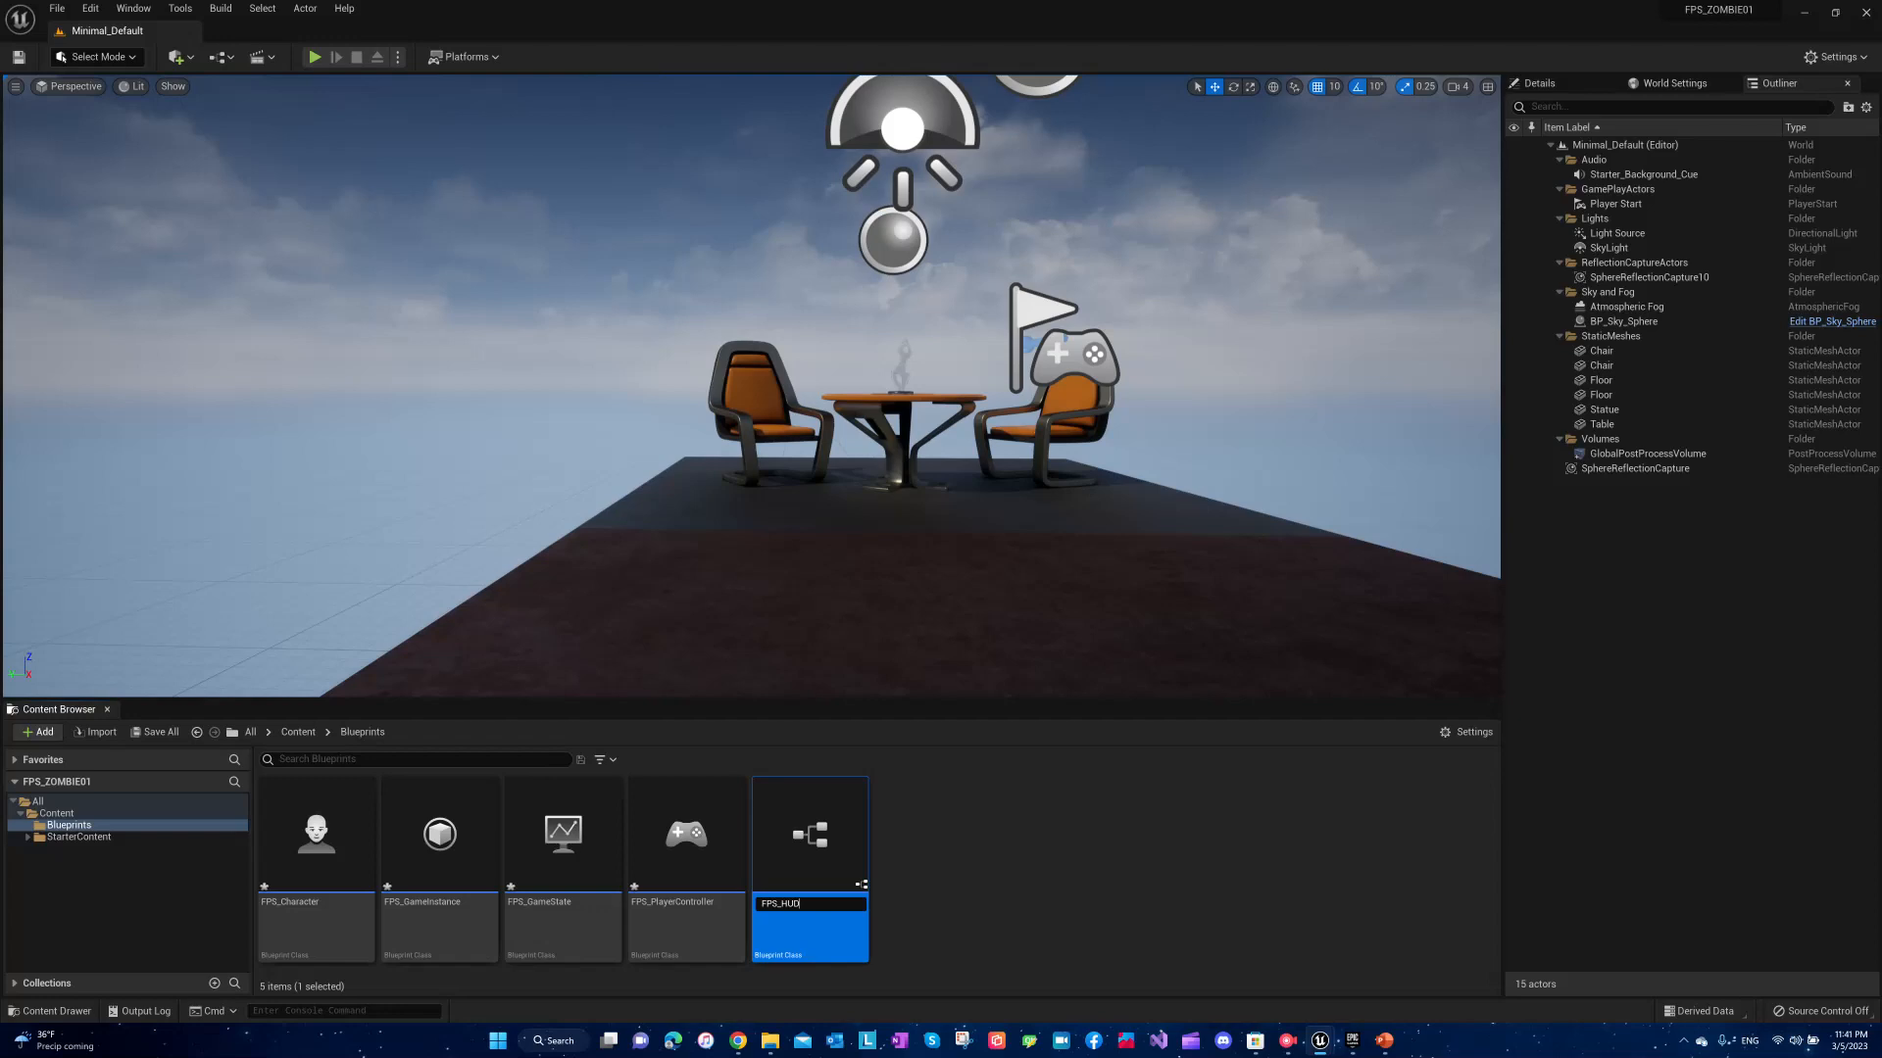
key("Return")
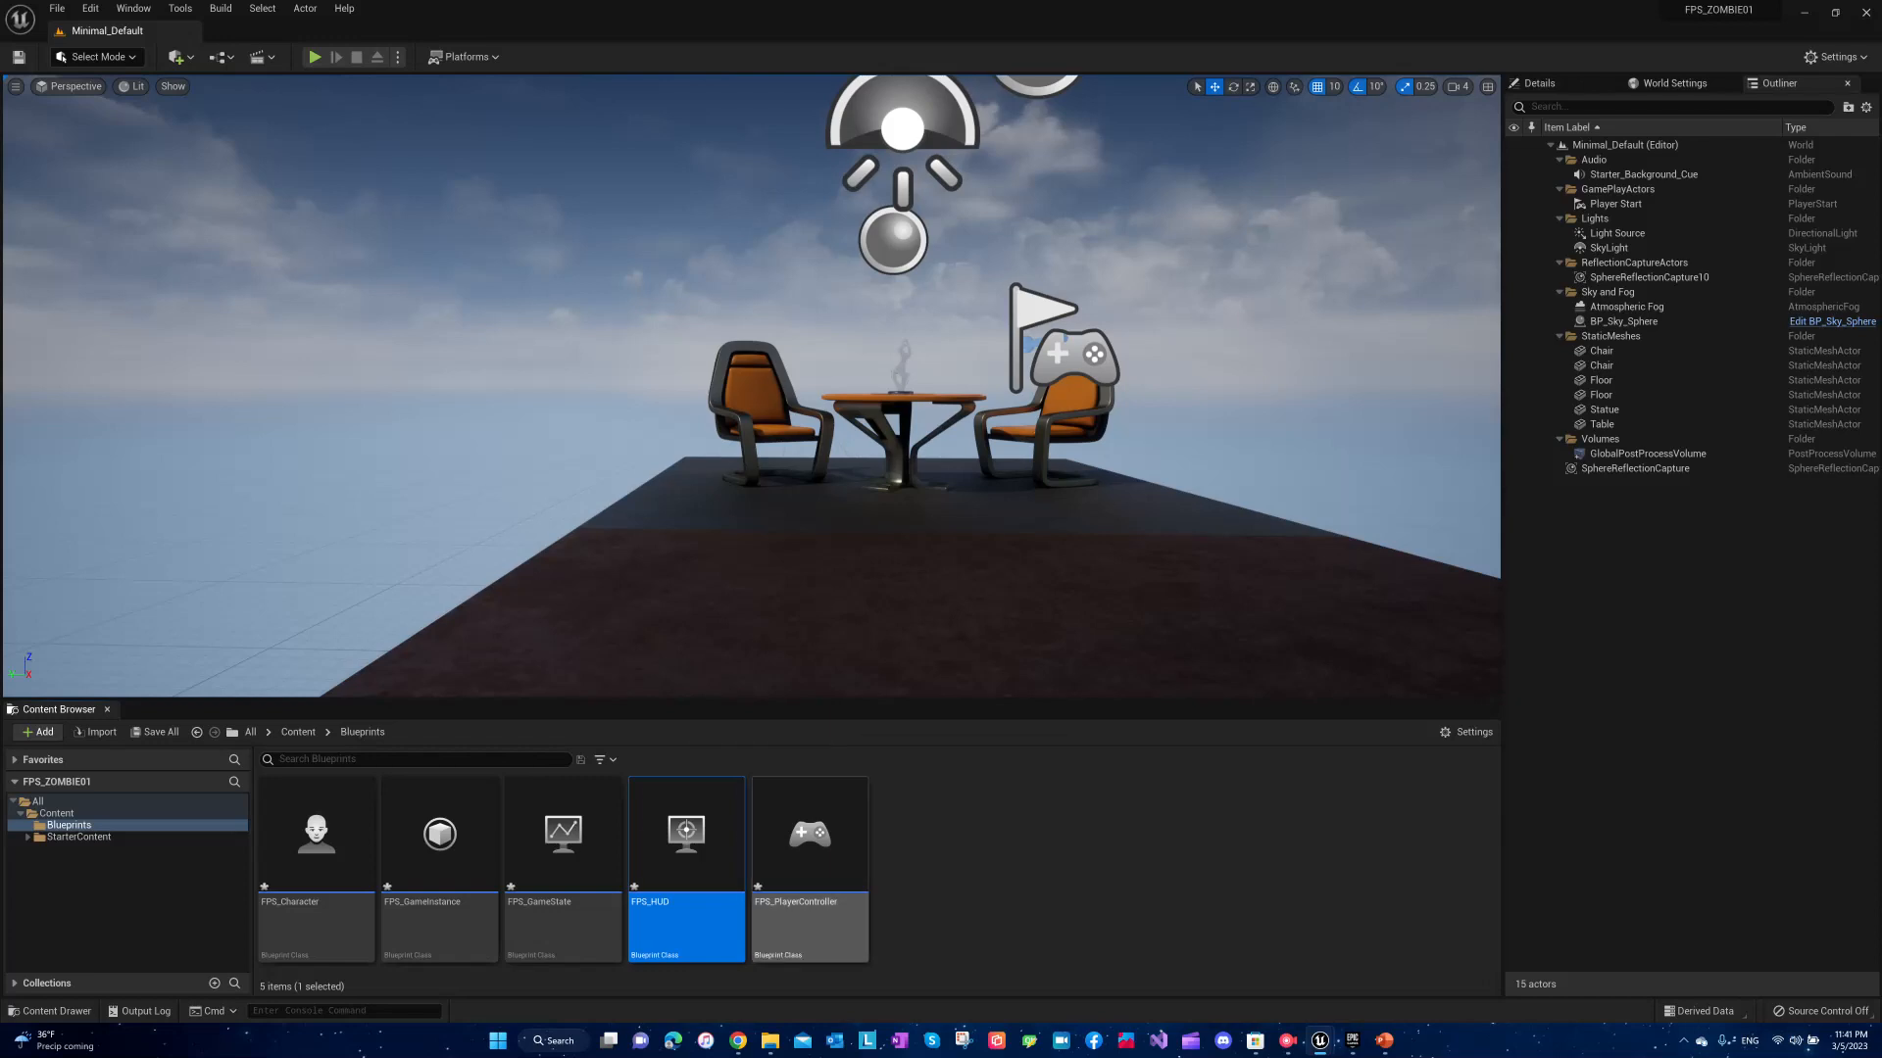
Create a Blueprint class with GameModeBase as parent in the Blueprints folder and name it FPS_GameMode.
left_click(964, 882)
right_click(964, 882)
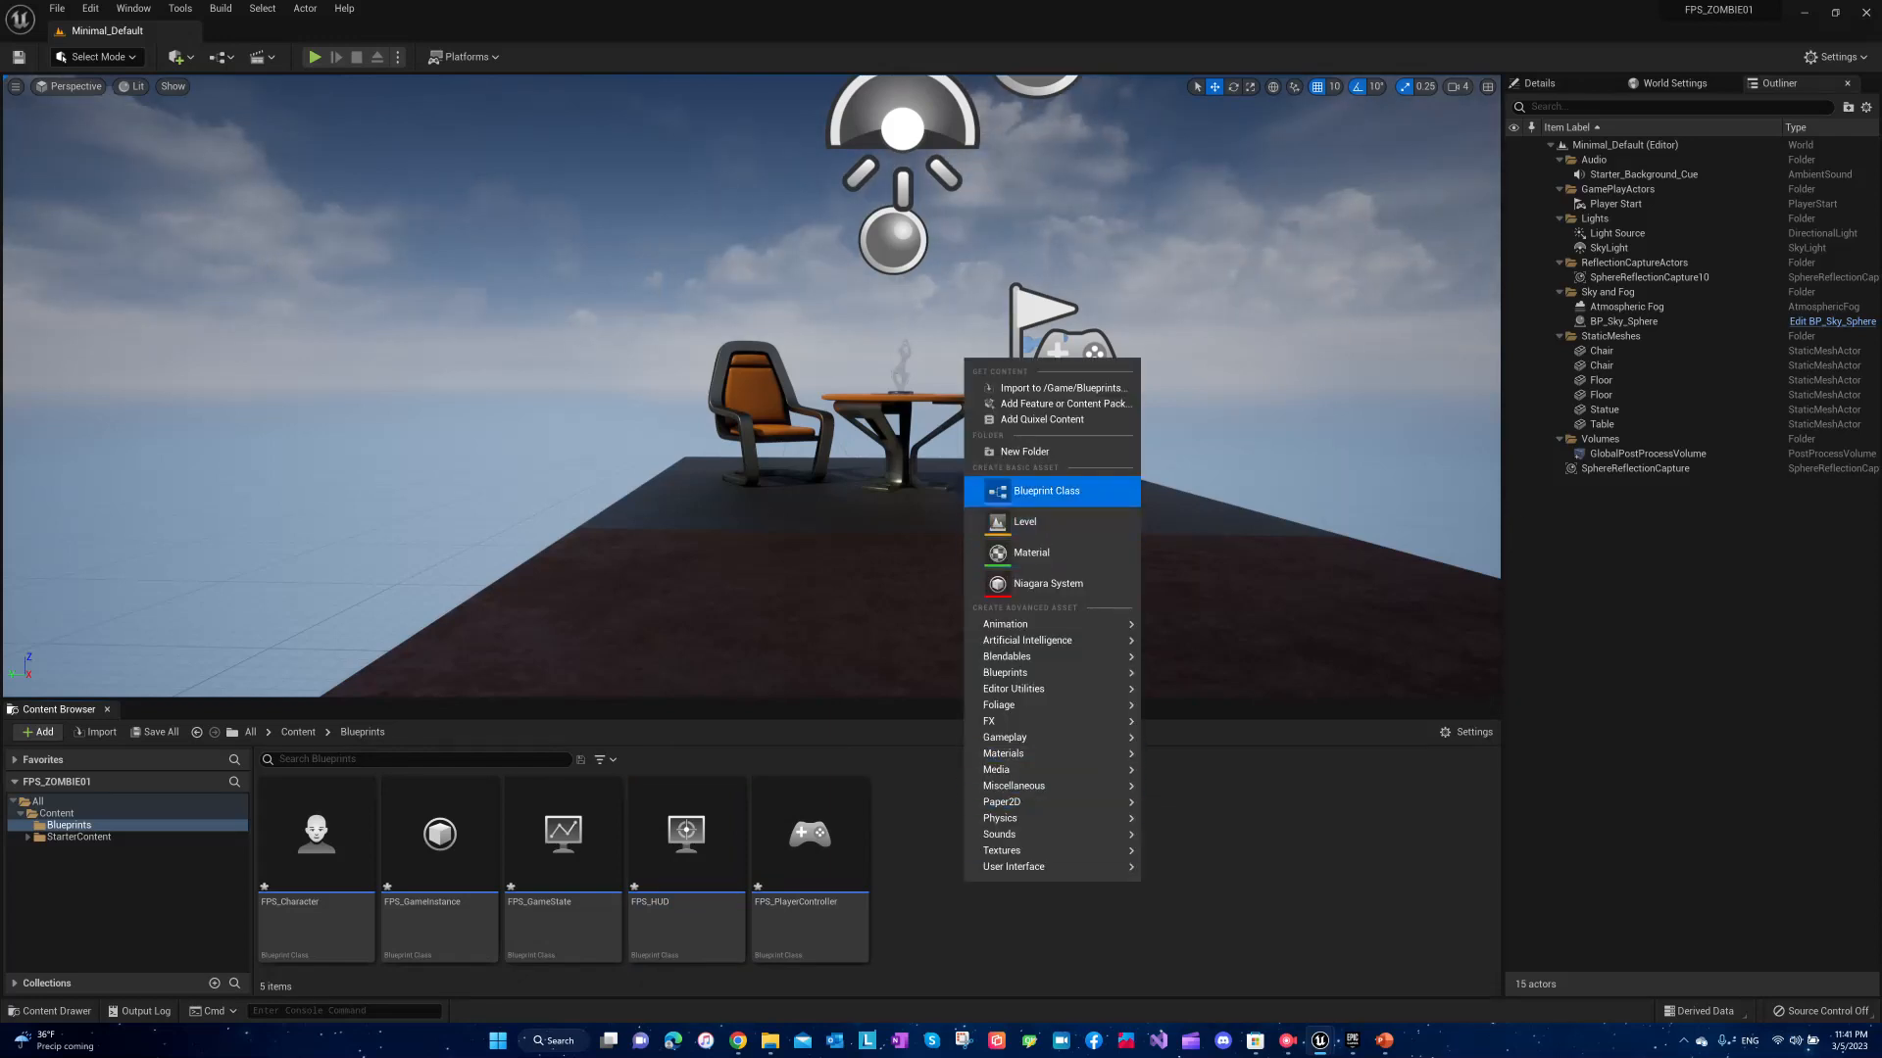
left_click(1047, 491)
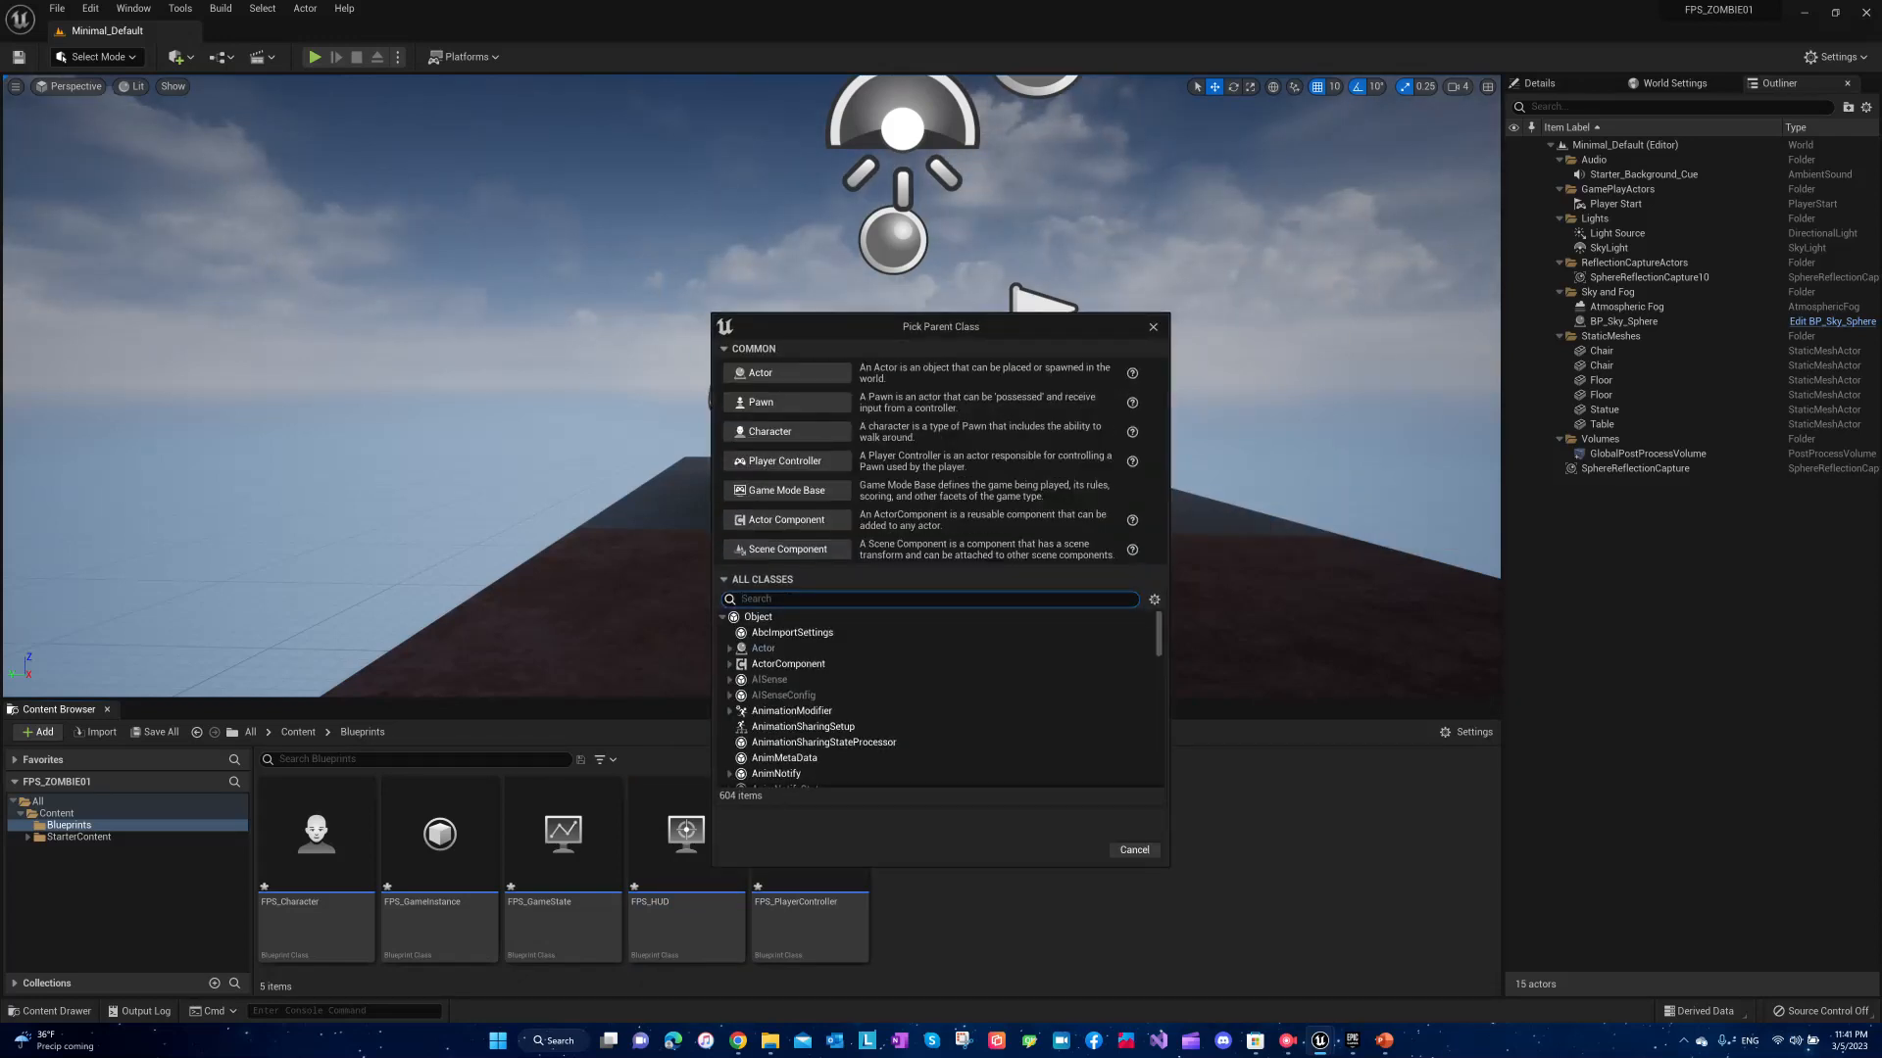
type("gamemode")
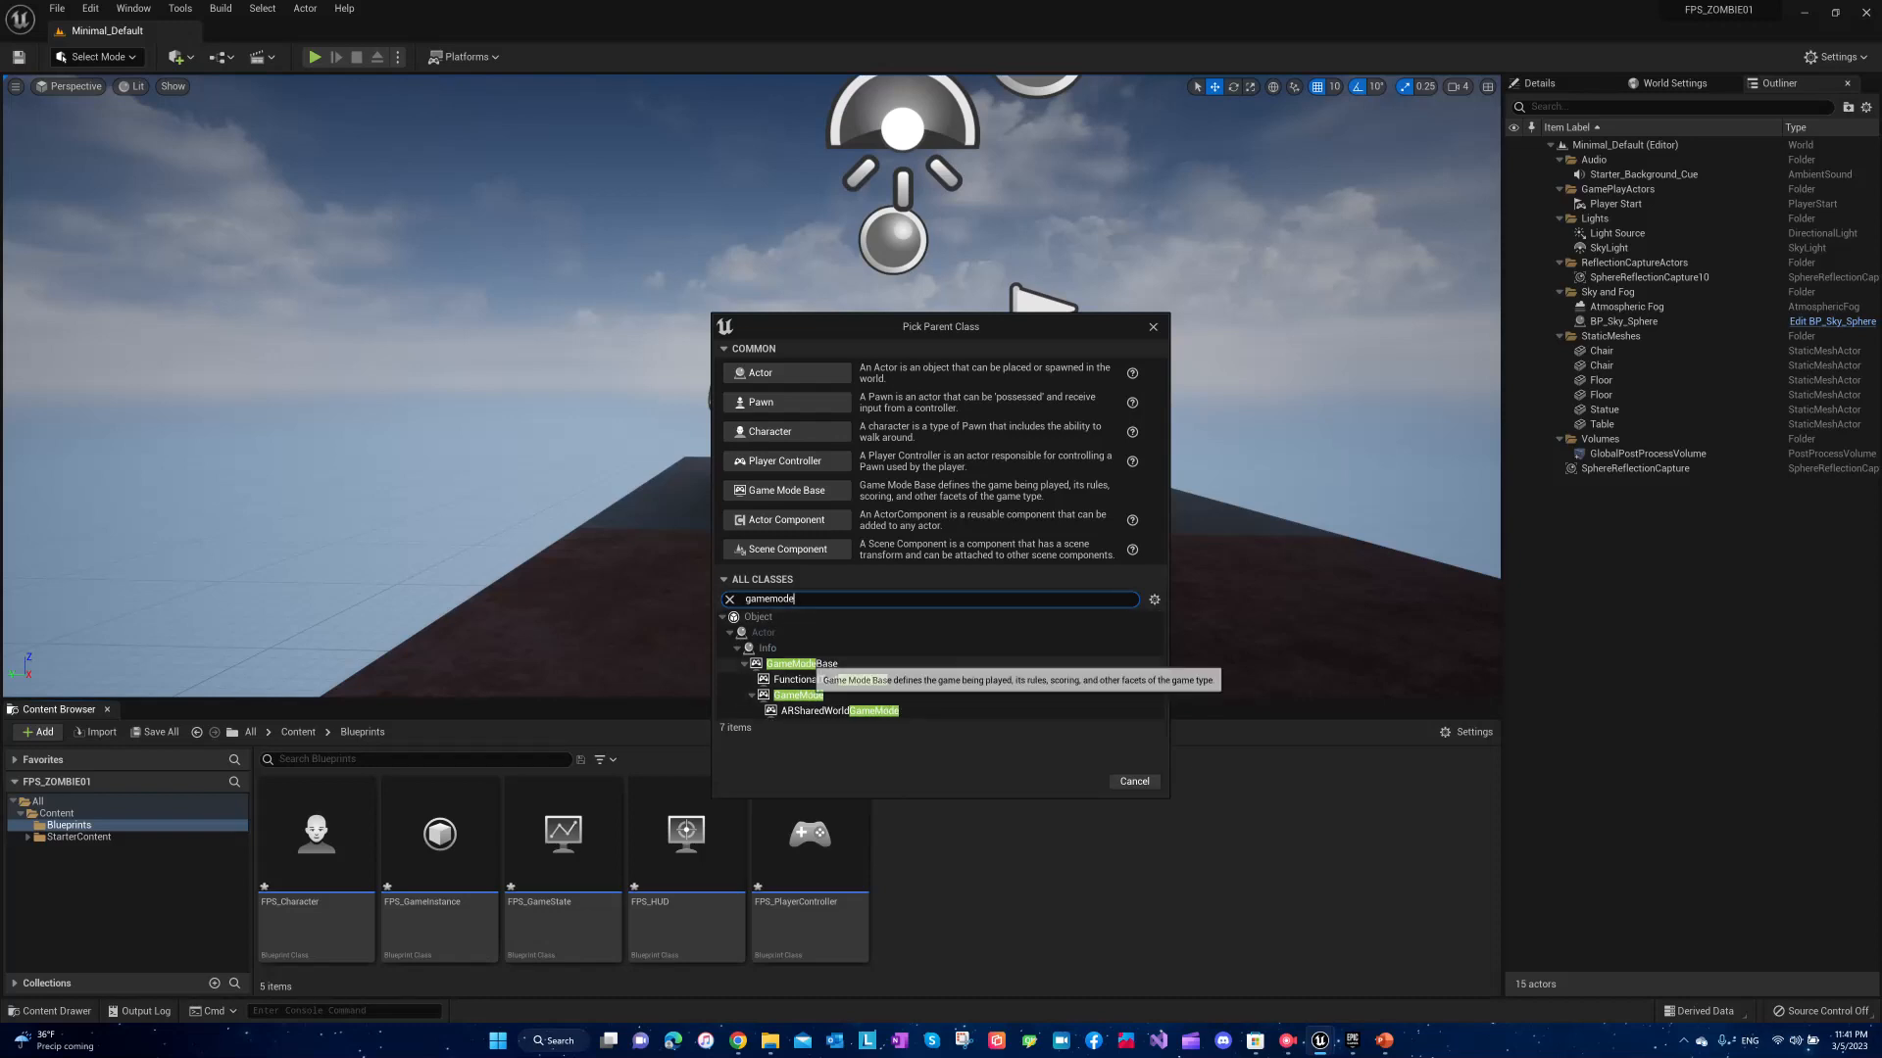
left_click(802, 663)
key("Return")
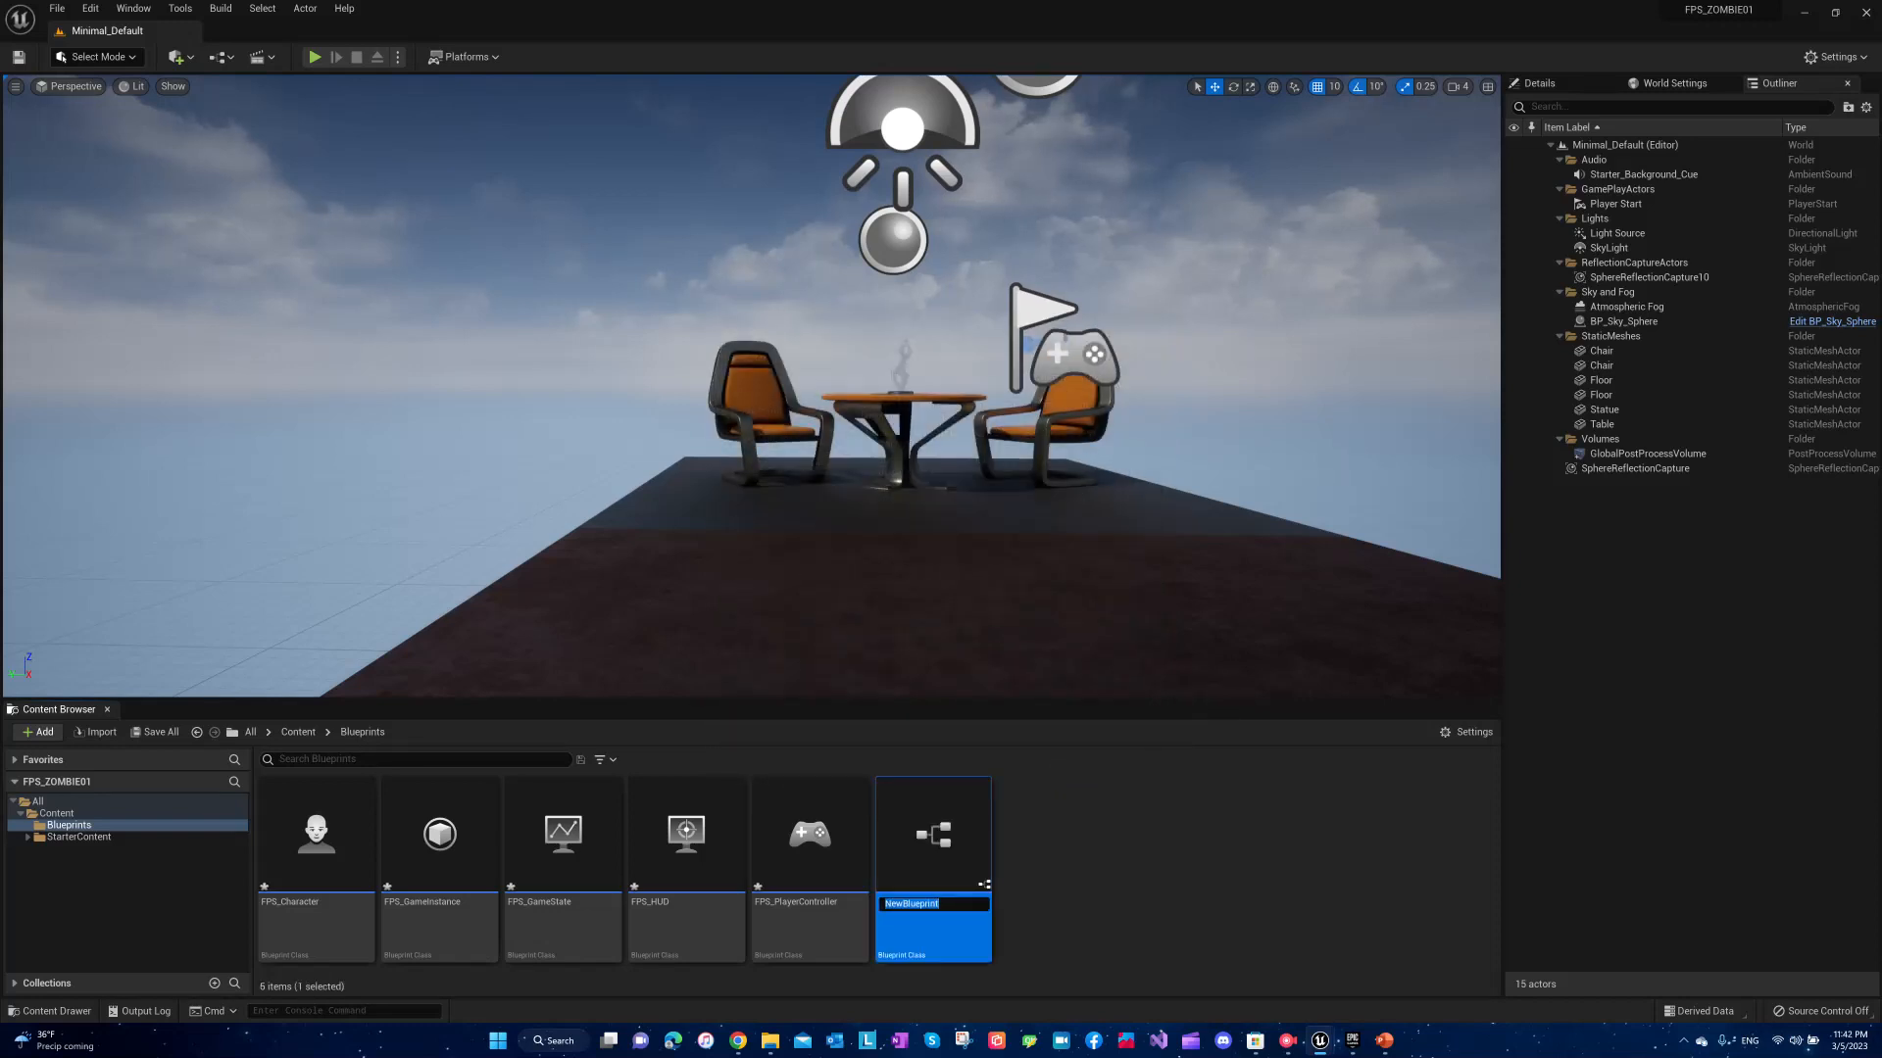
type("FPS")
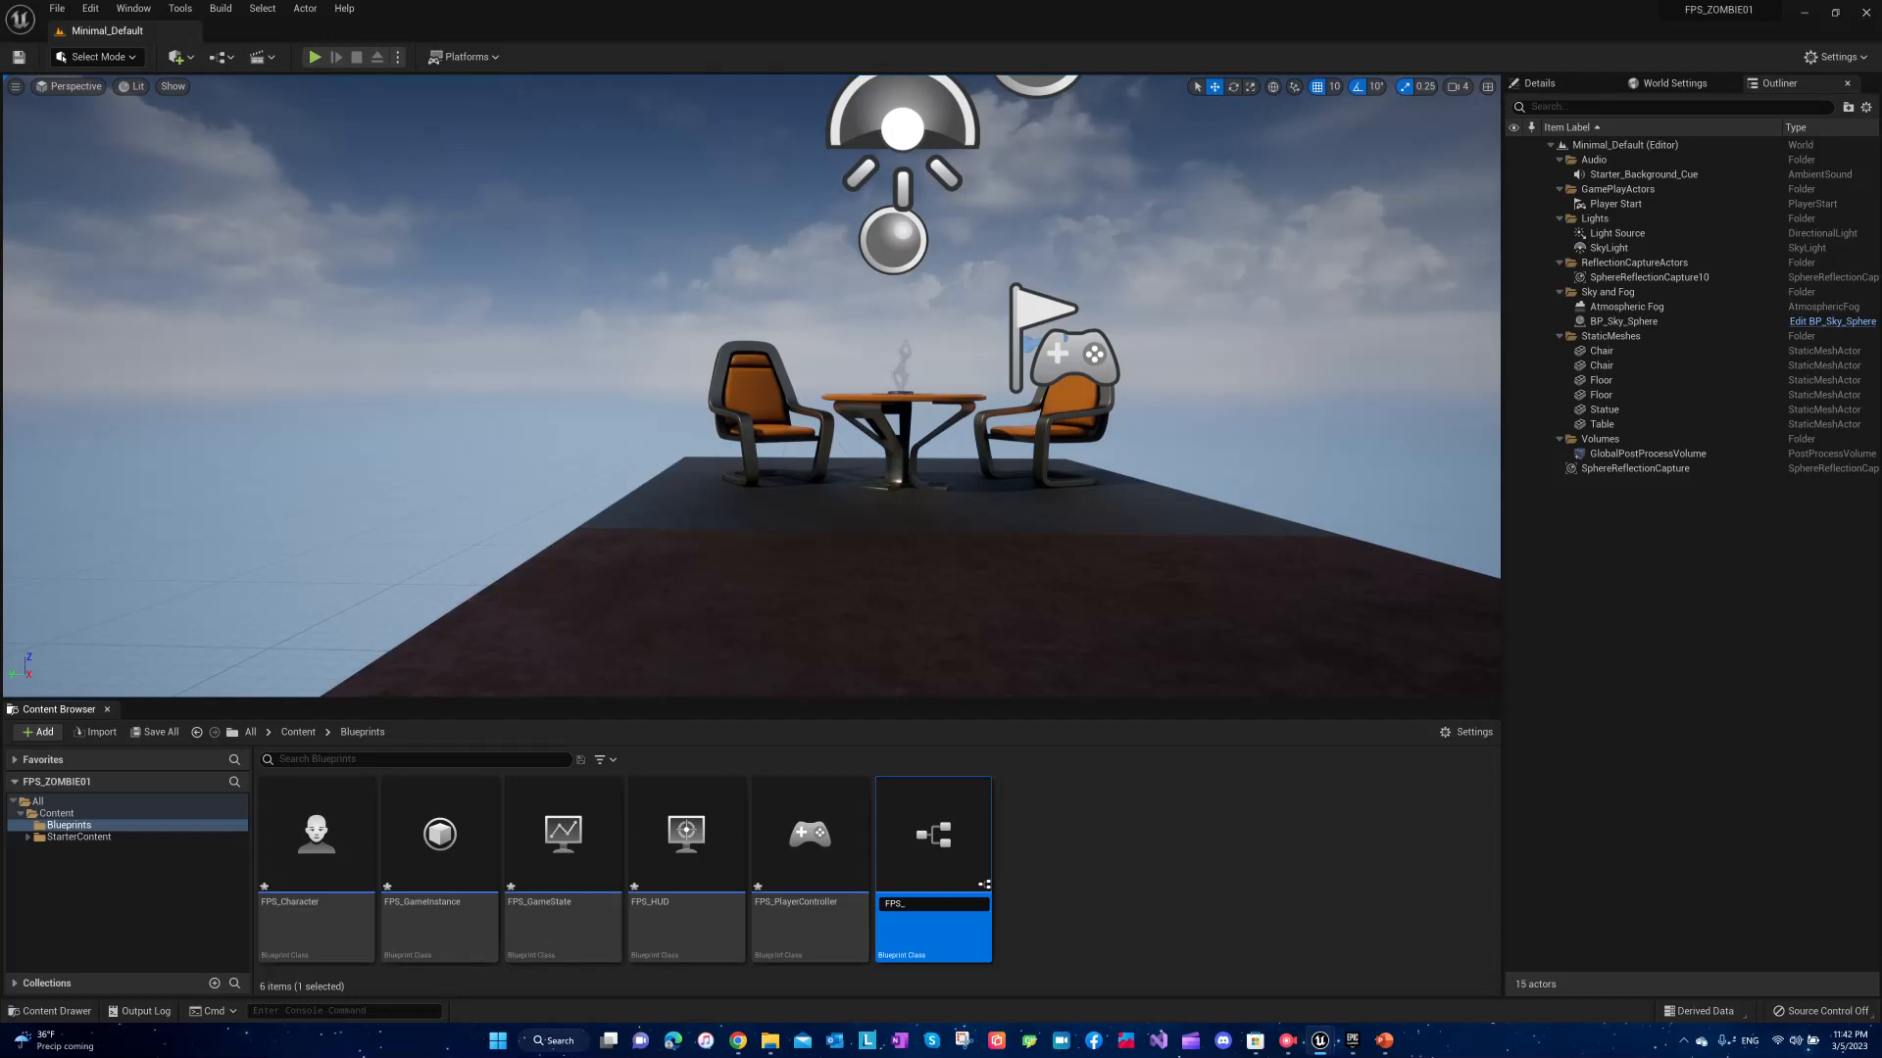
type("_GameMode")
key("Return")
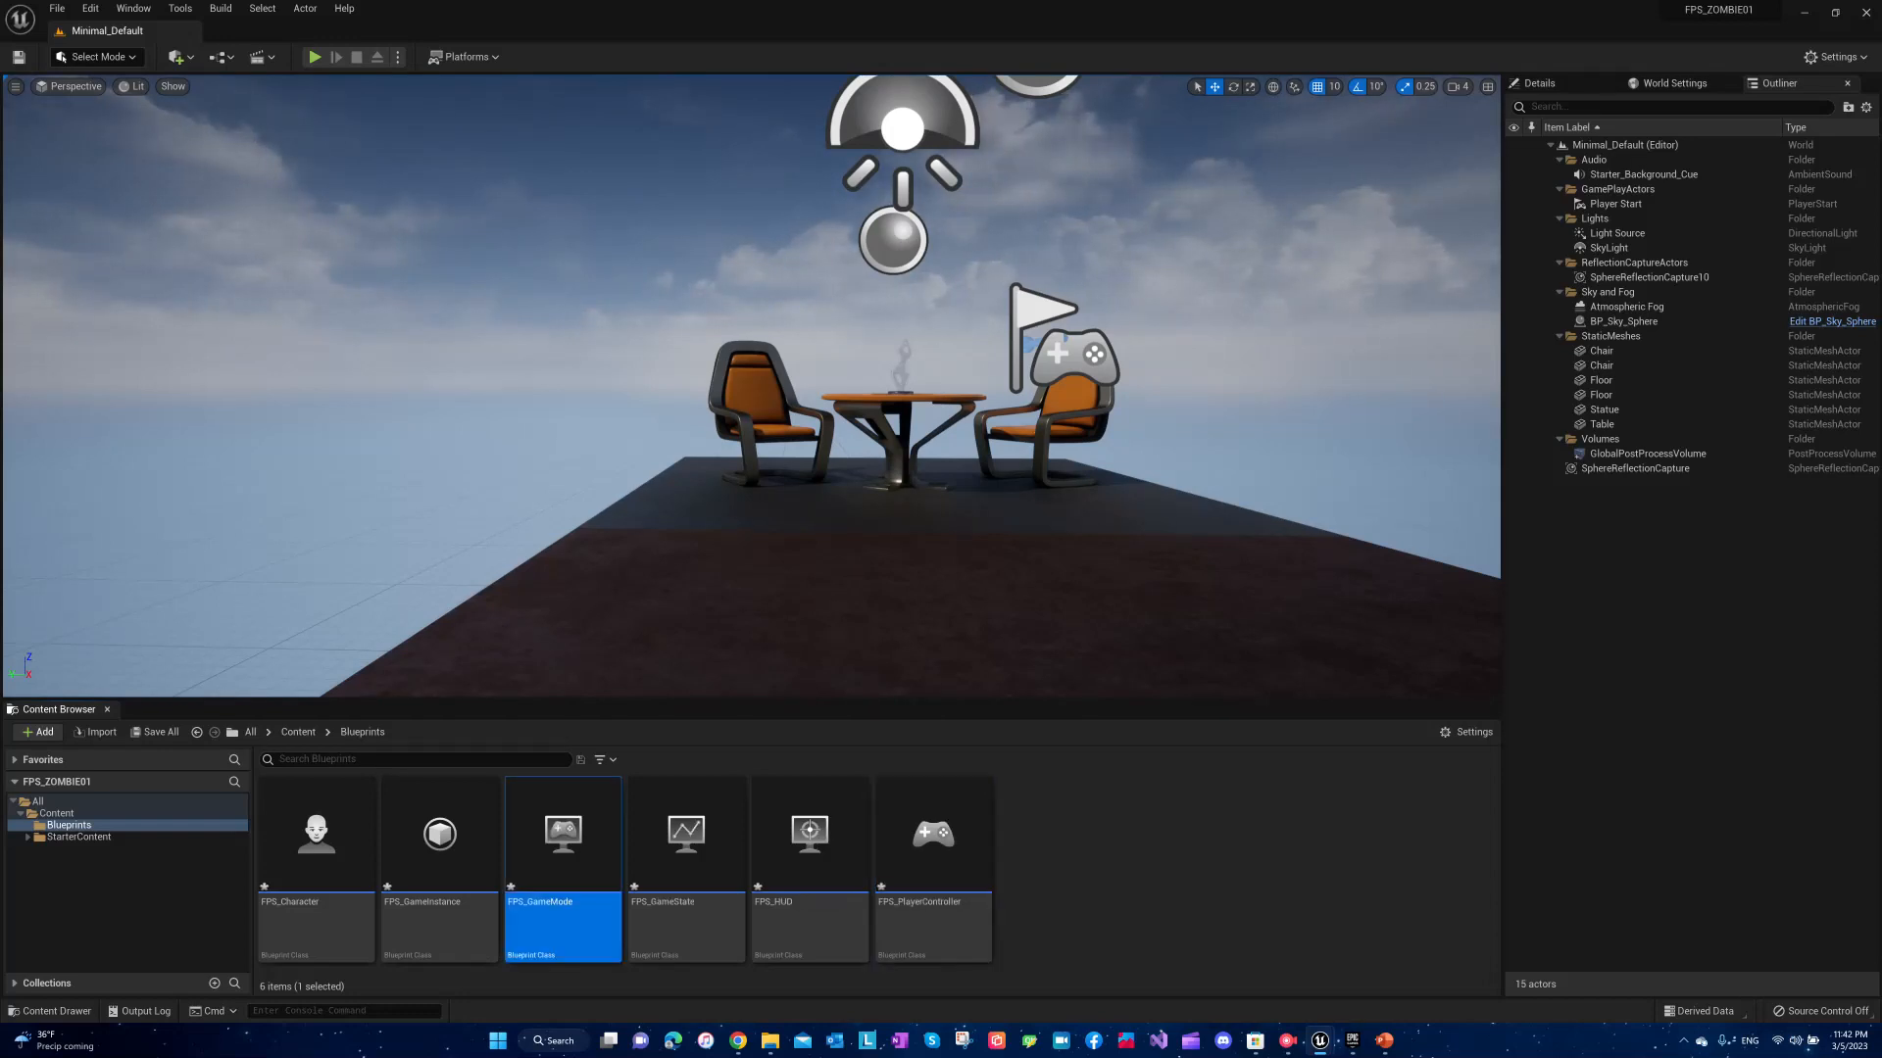
key("Escape")
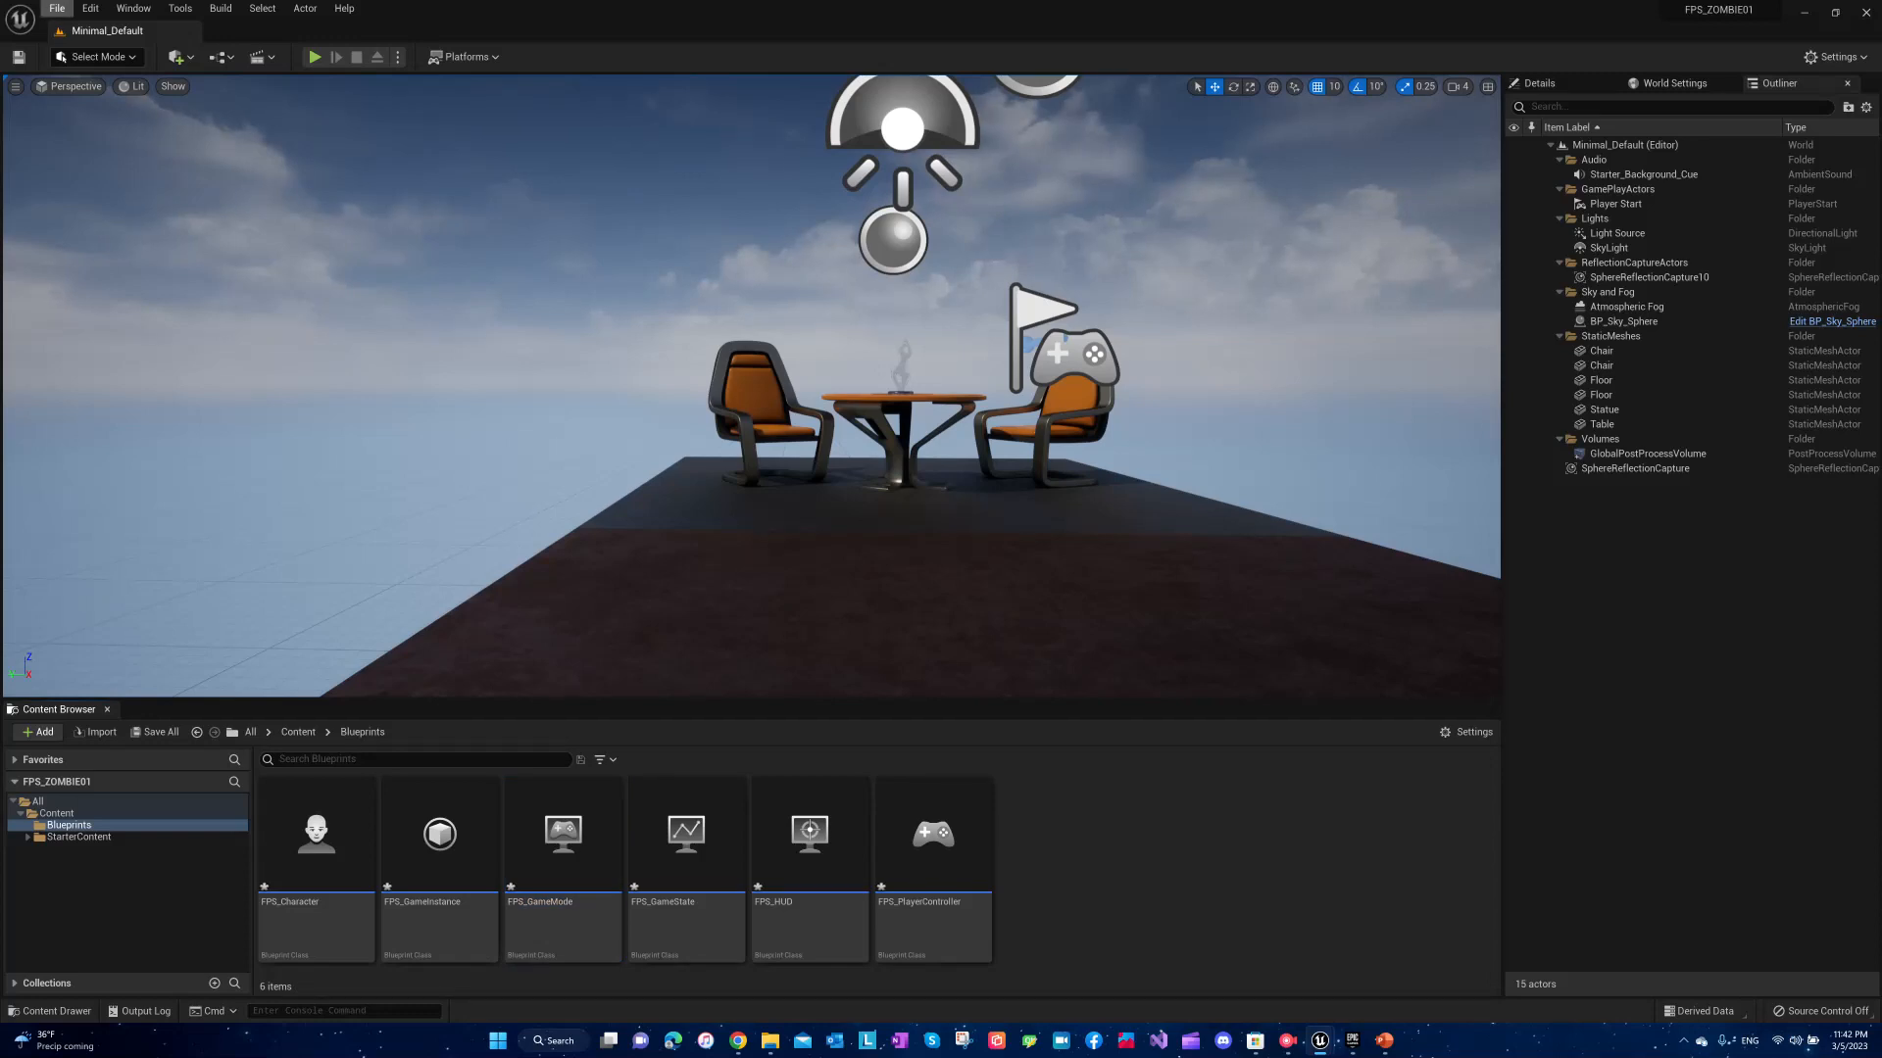
In the project's Maps & Modes settings, set the Default GameMode to FPS_GameMode.
left_click(90, 8)
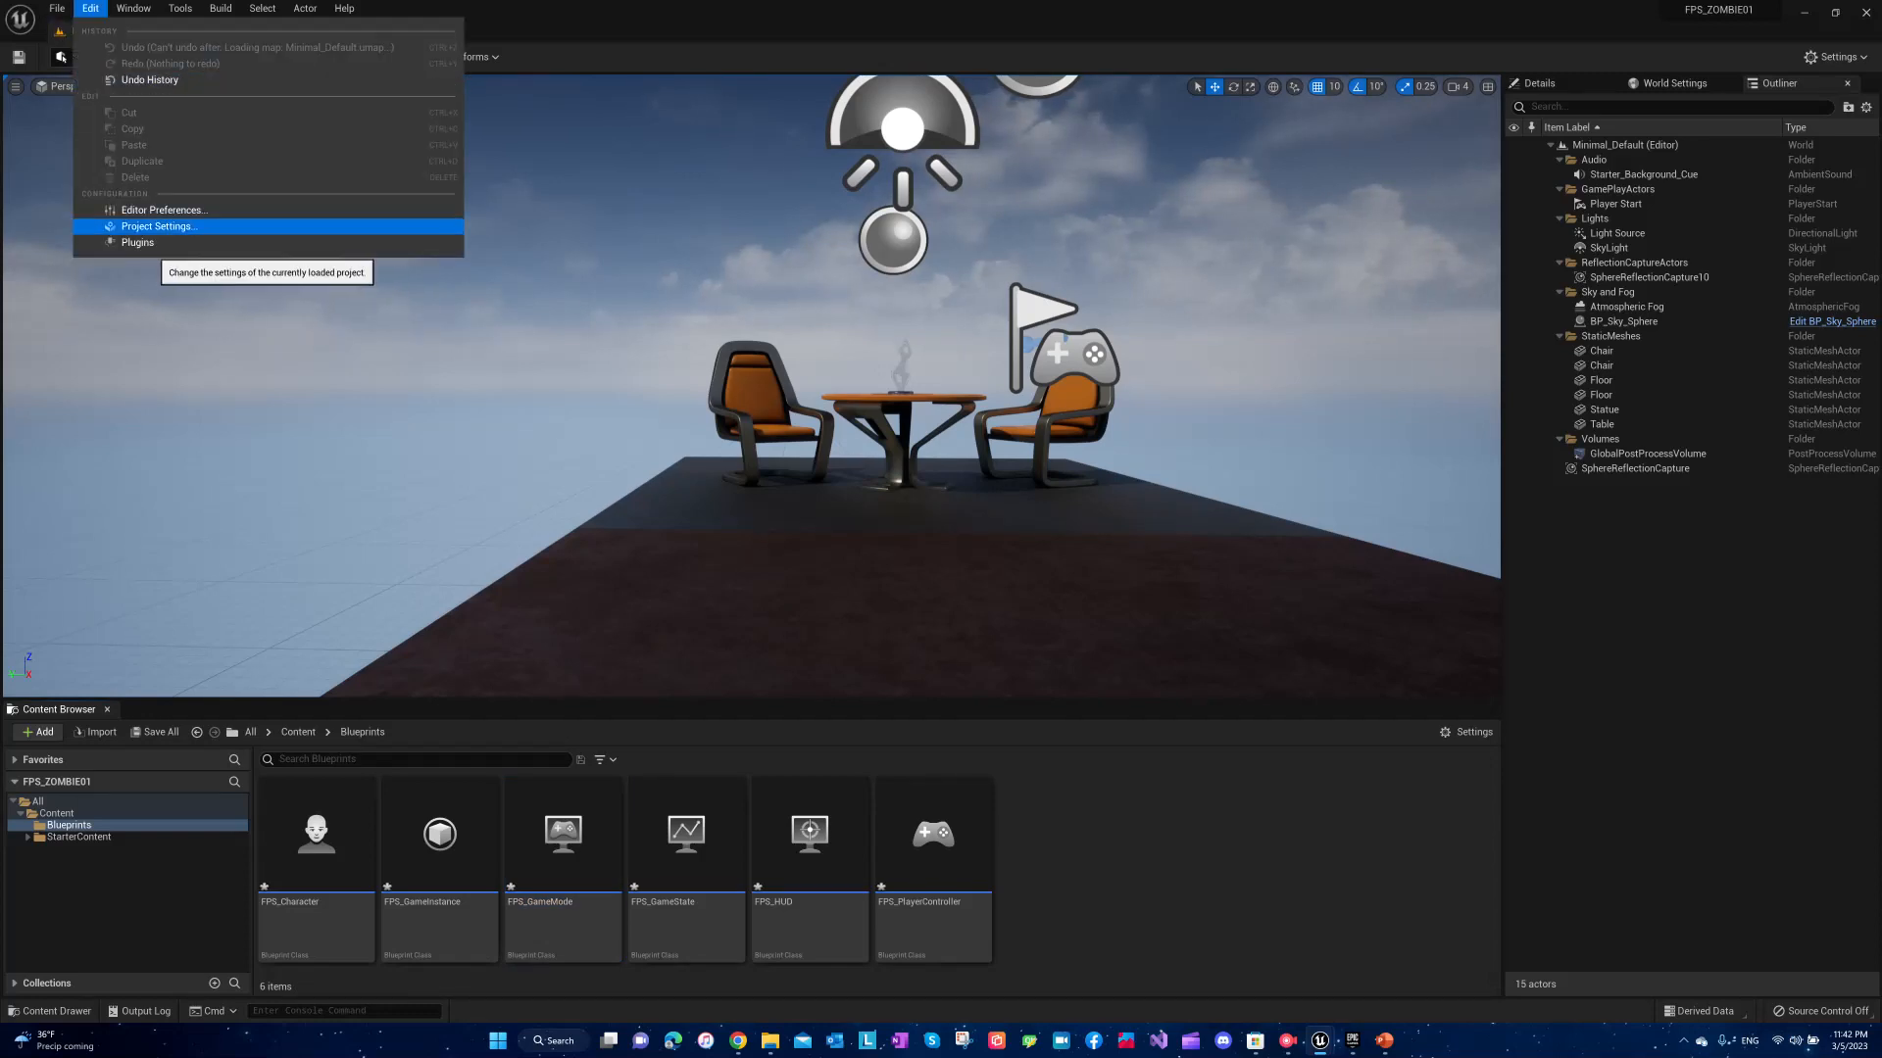
left_click(161, 227)
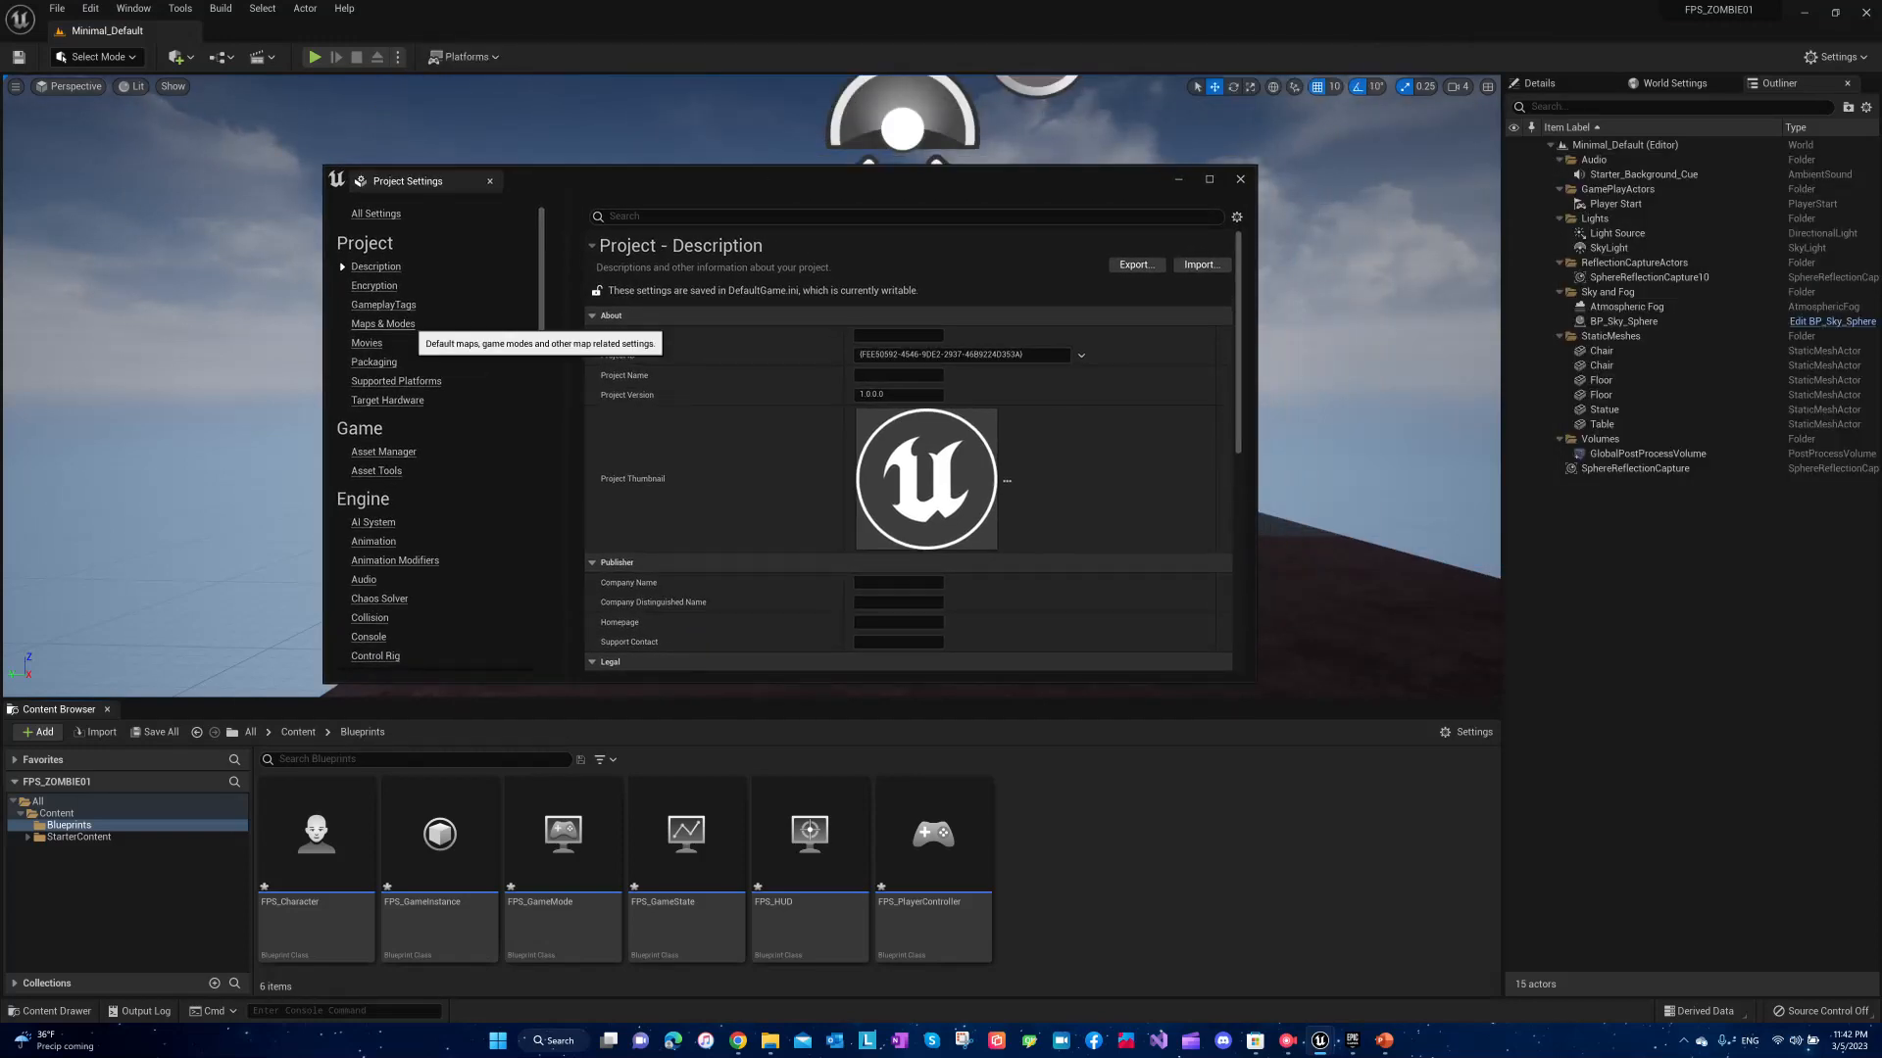
left_click(382, 324)
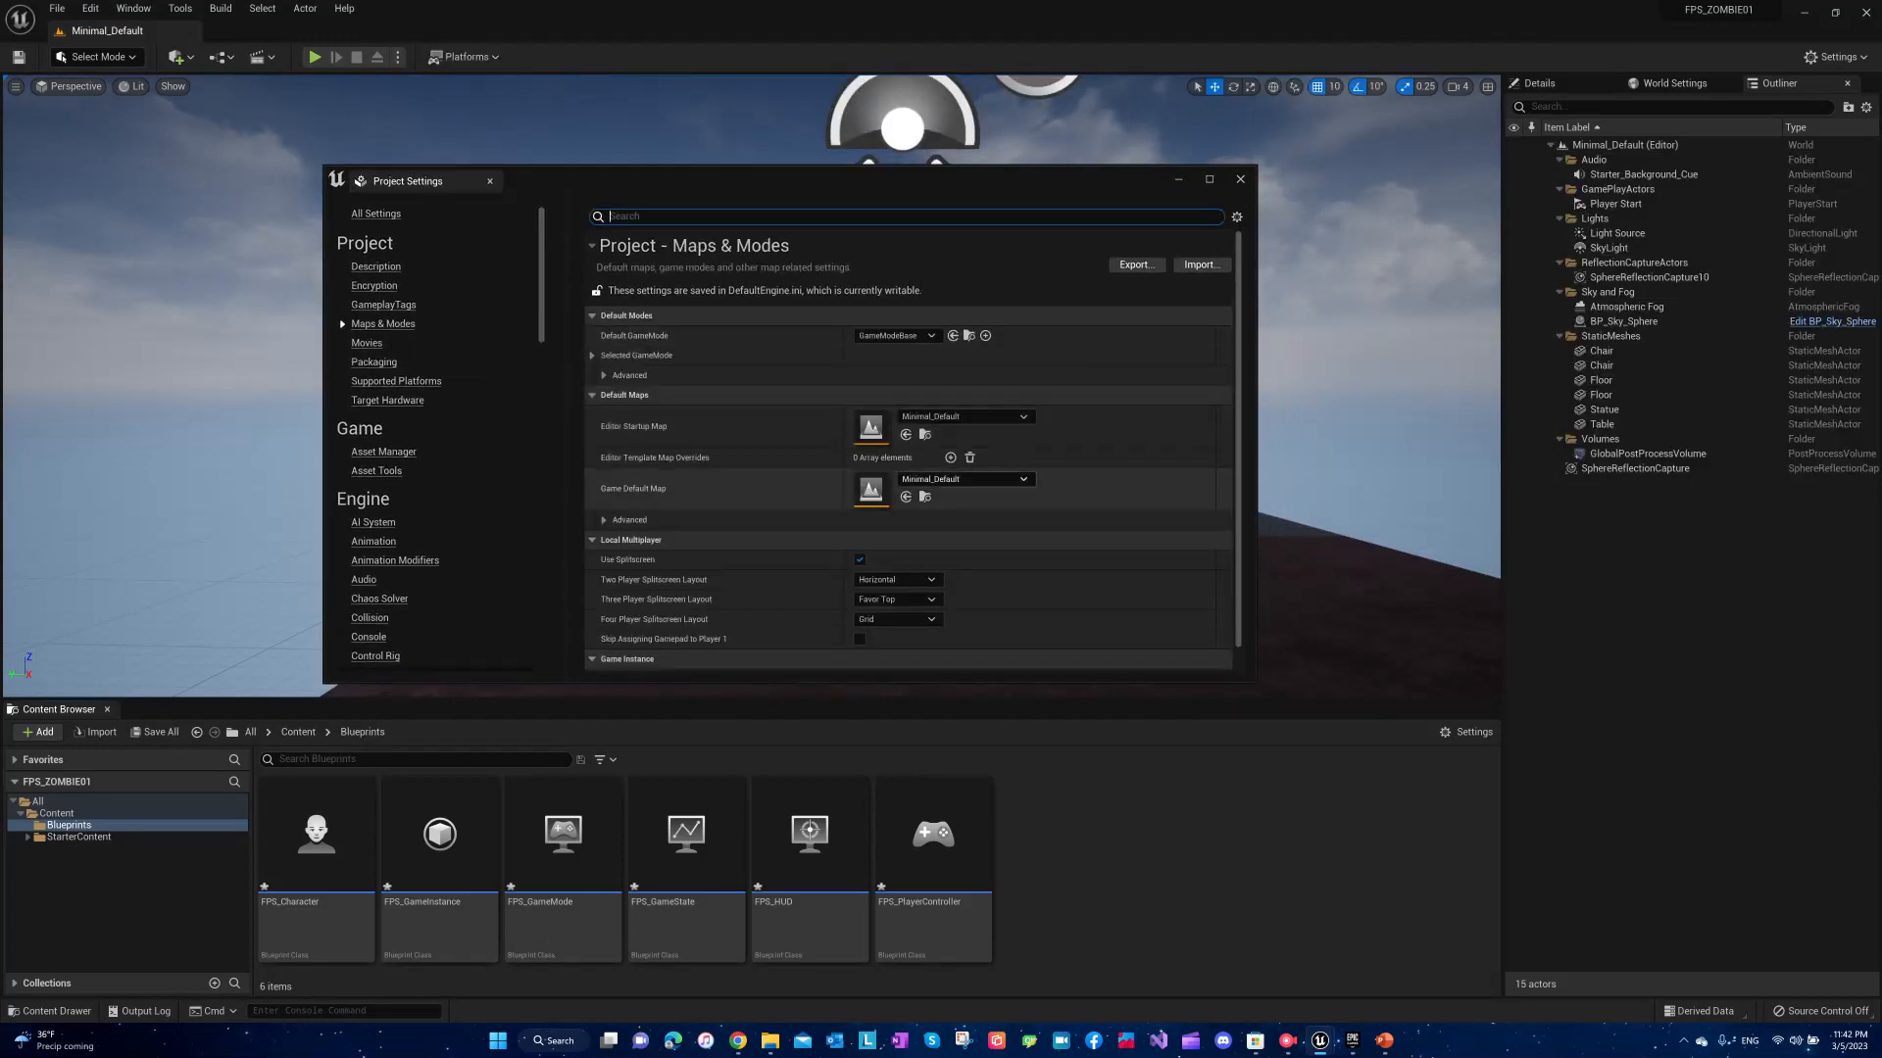
left_click(895, 335)
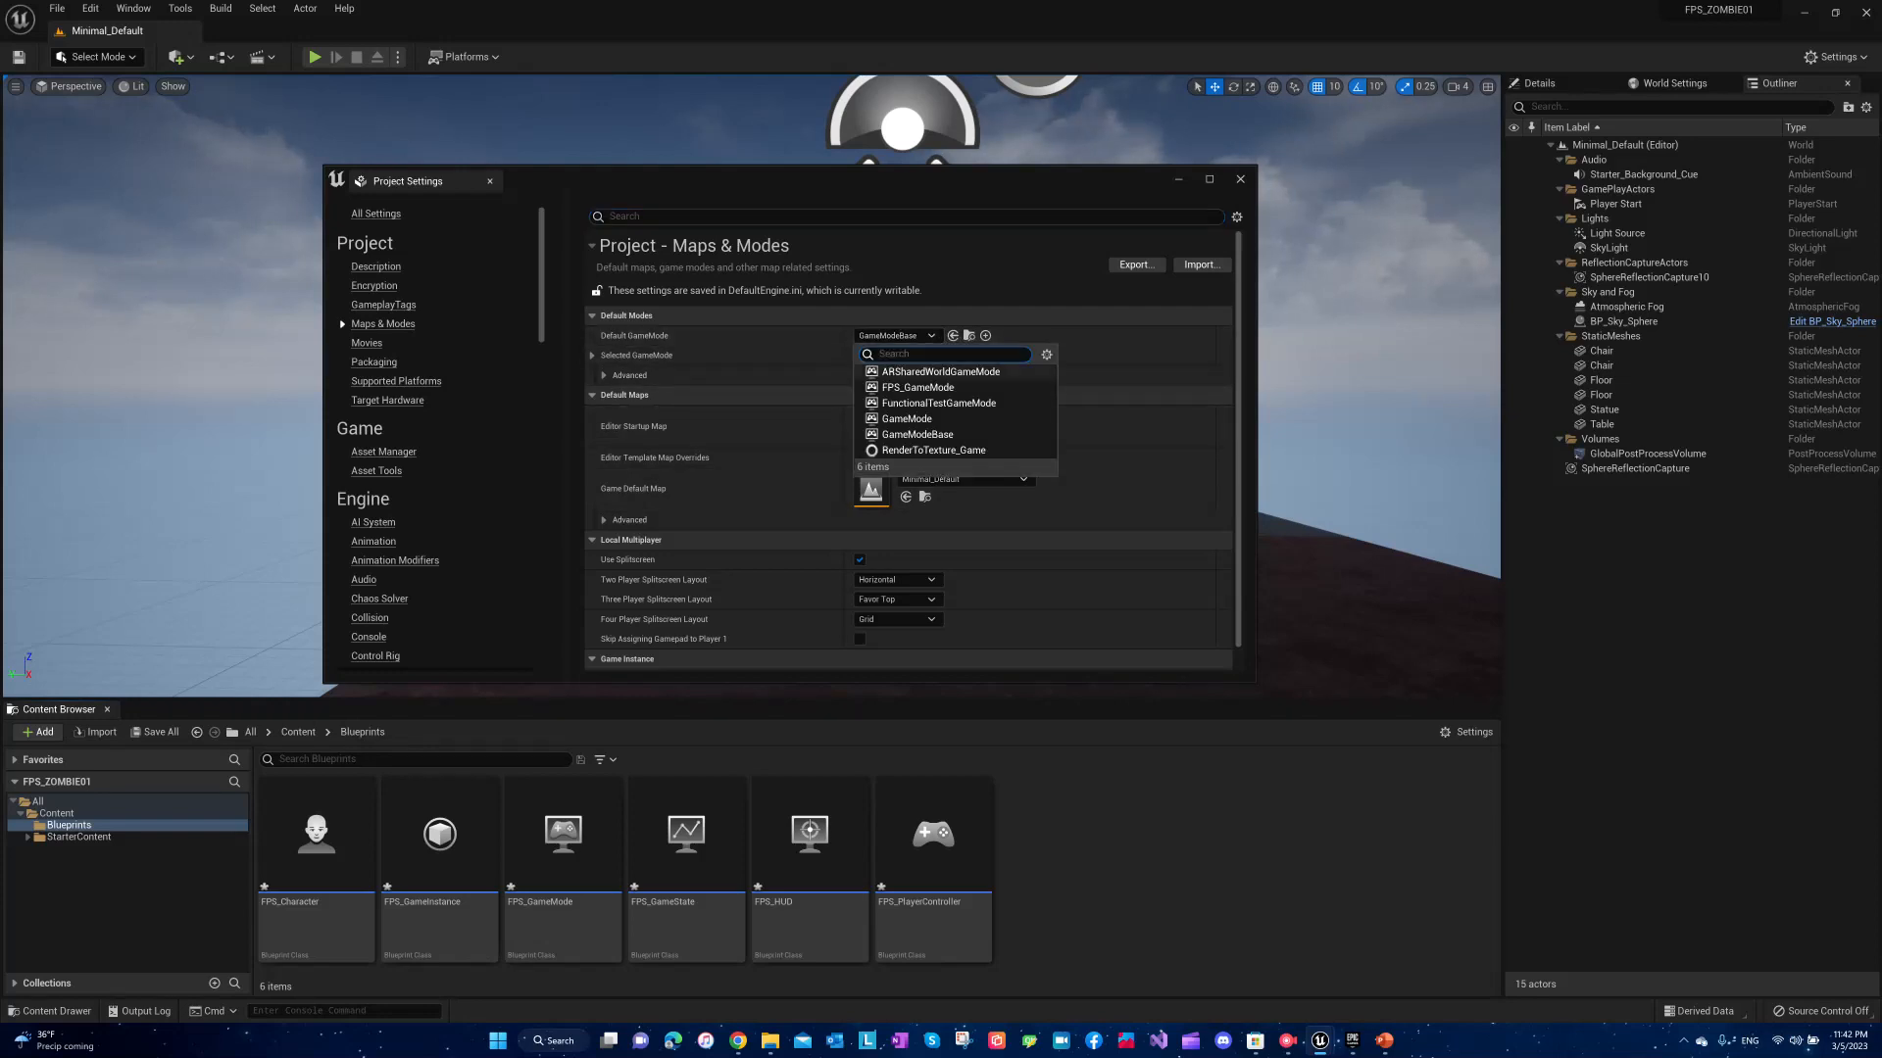
left_click(917, 387)
Set the project's Game Instance Class to FPS_GameInstance and close the project settings.
scroll(882, 529, "down", 1)
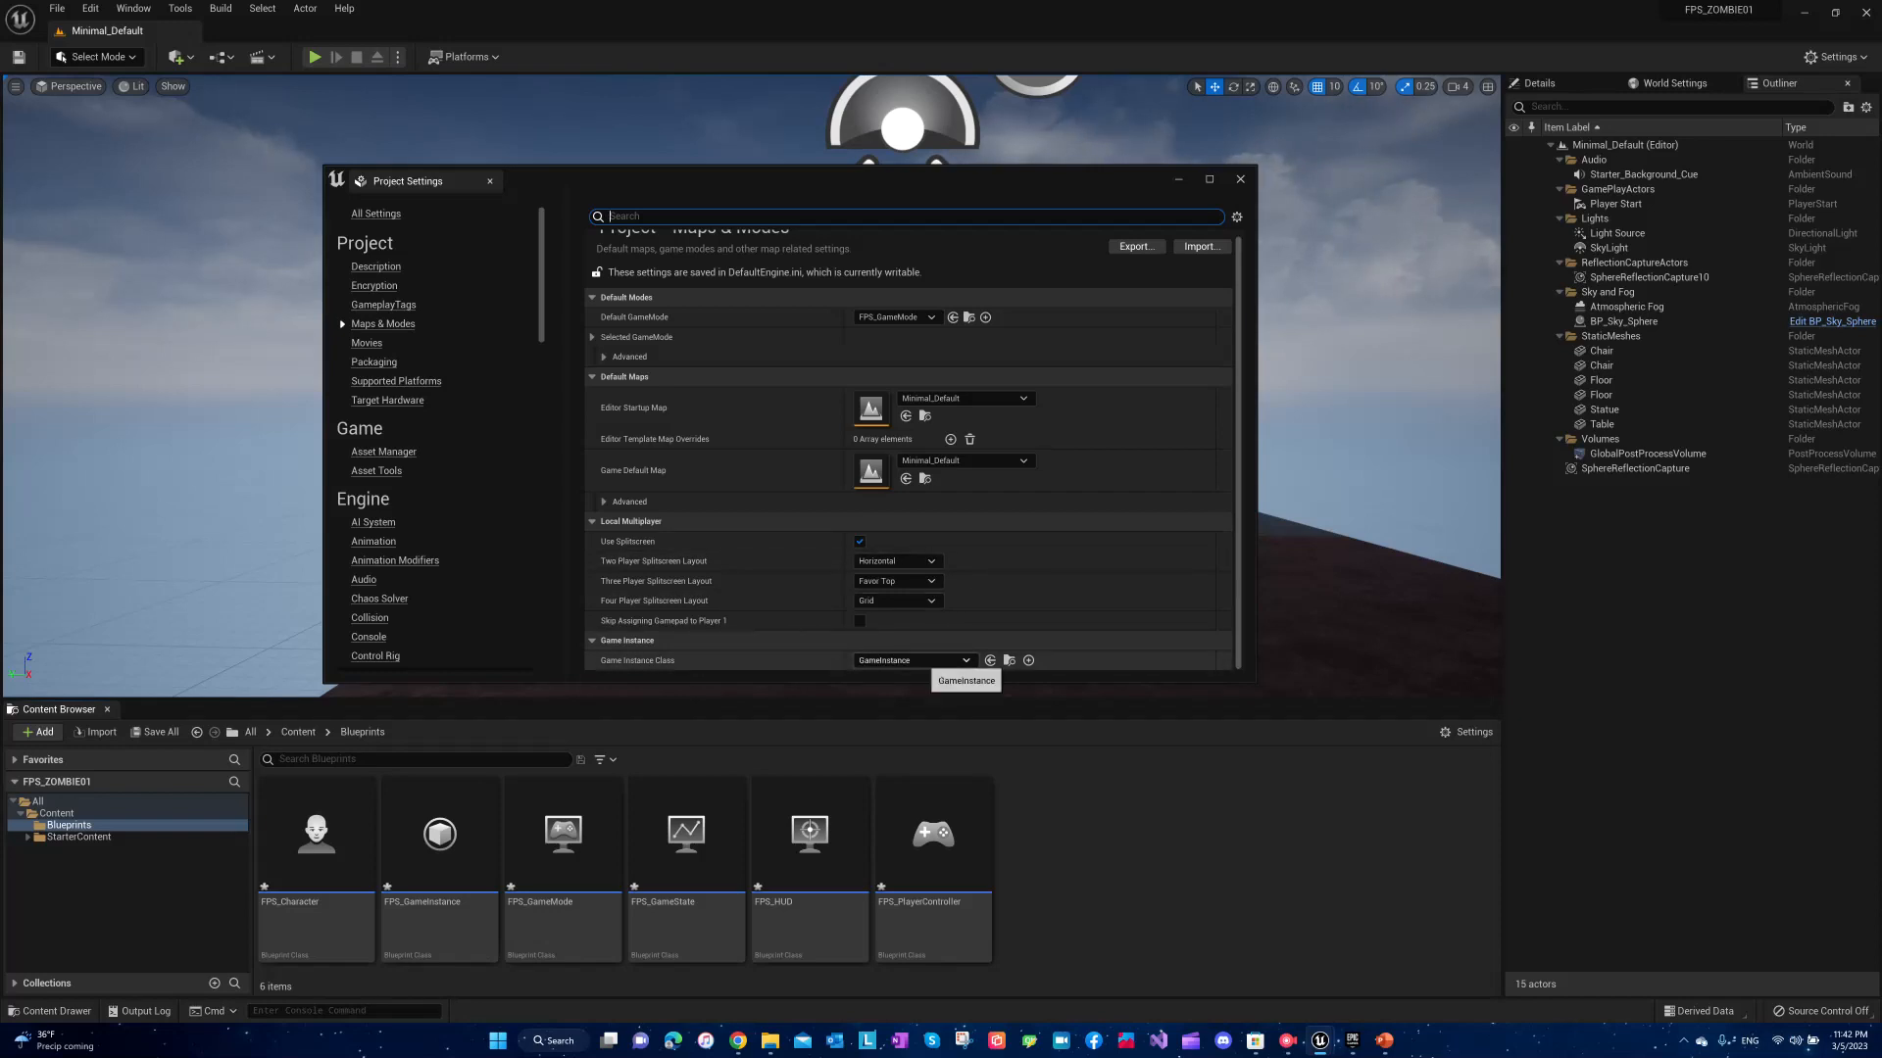
left_click(941, 661)
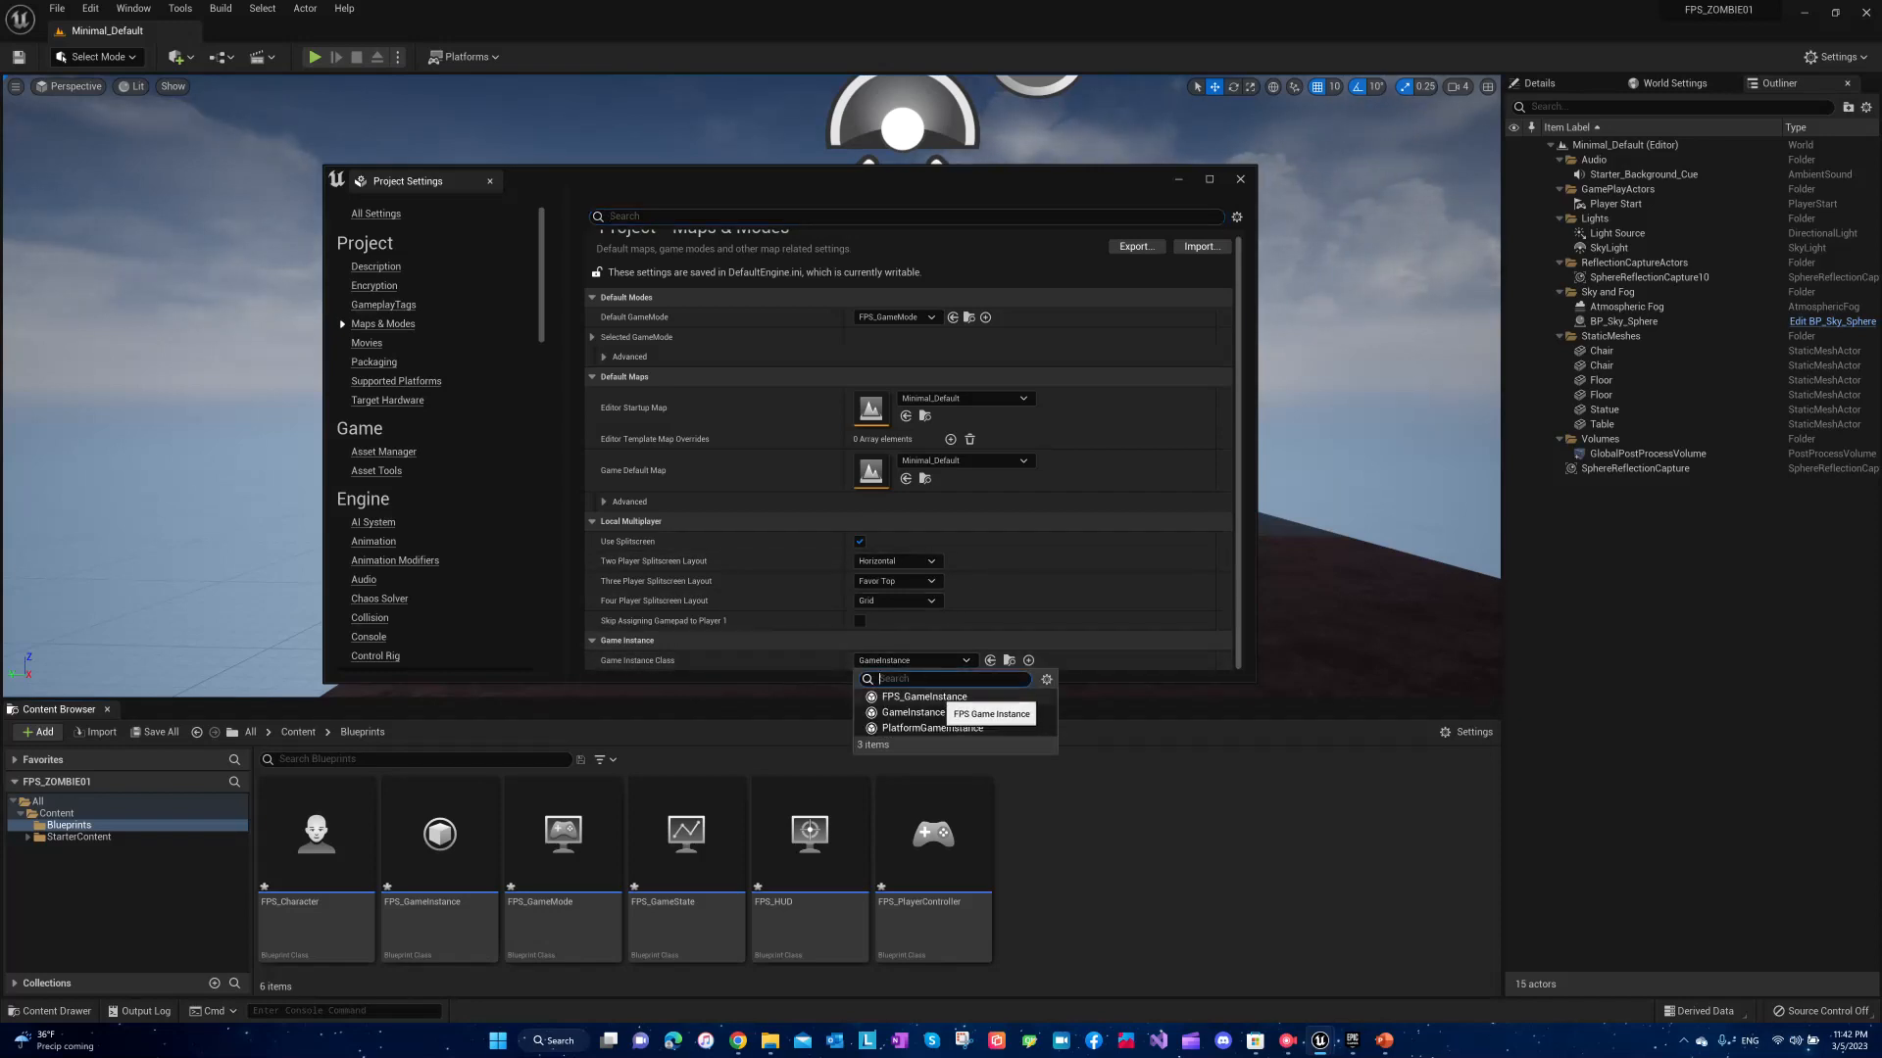
left_click(946, 697)
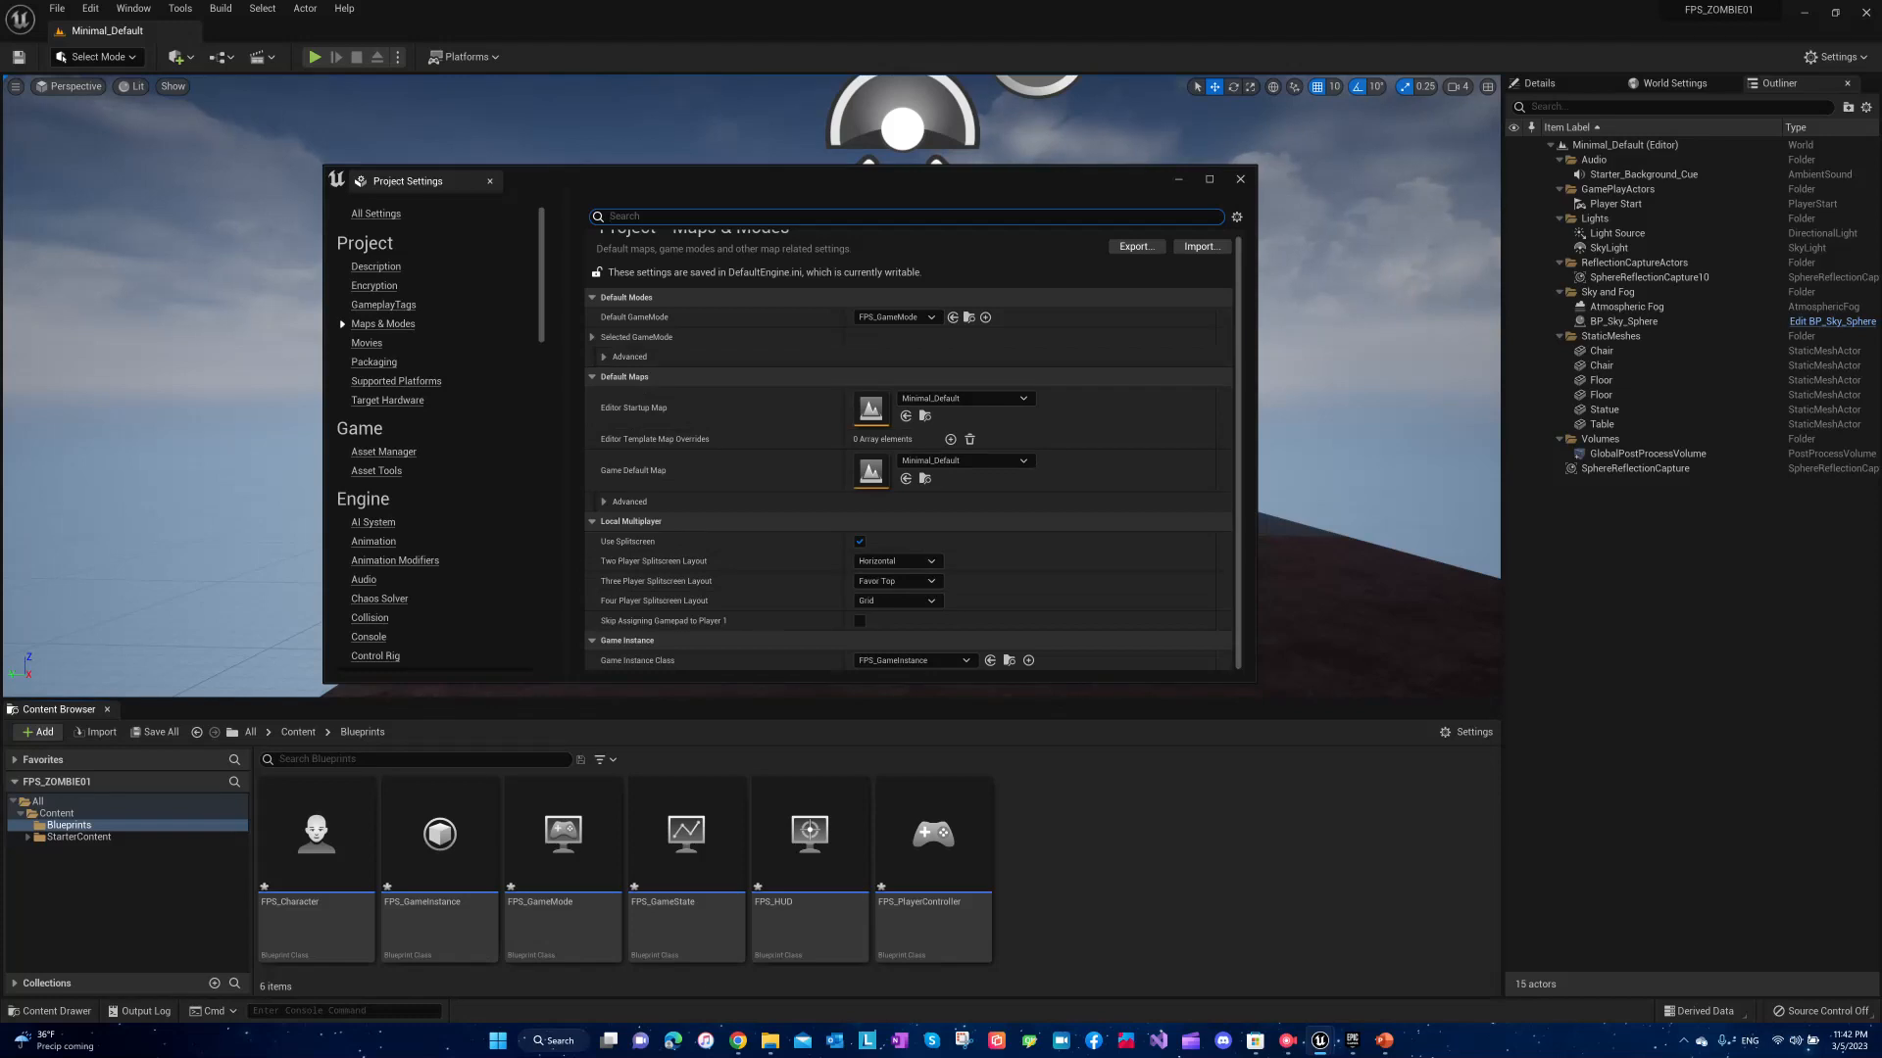
left_click(1239, 179)
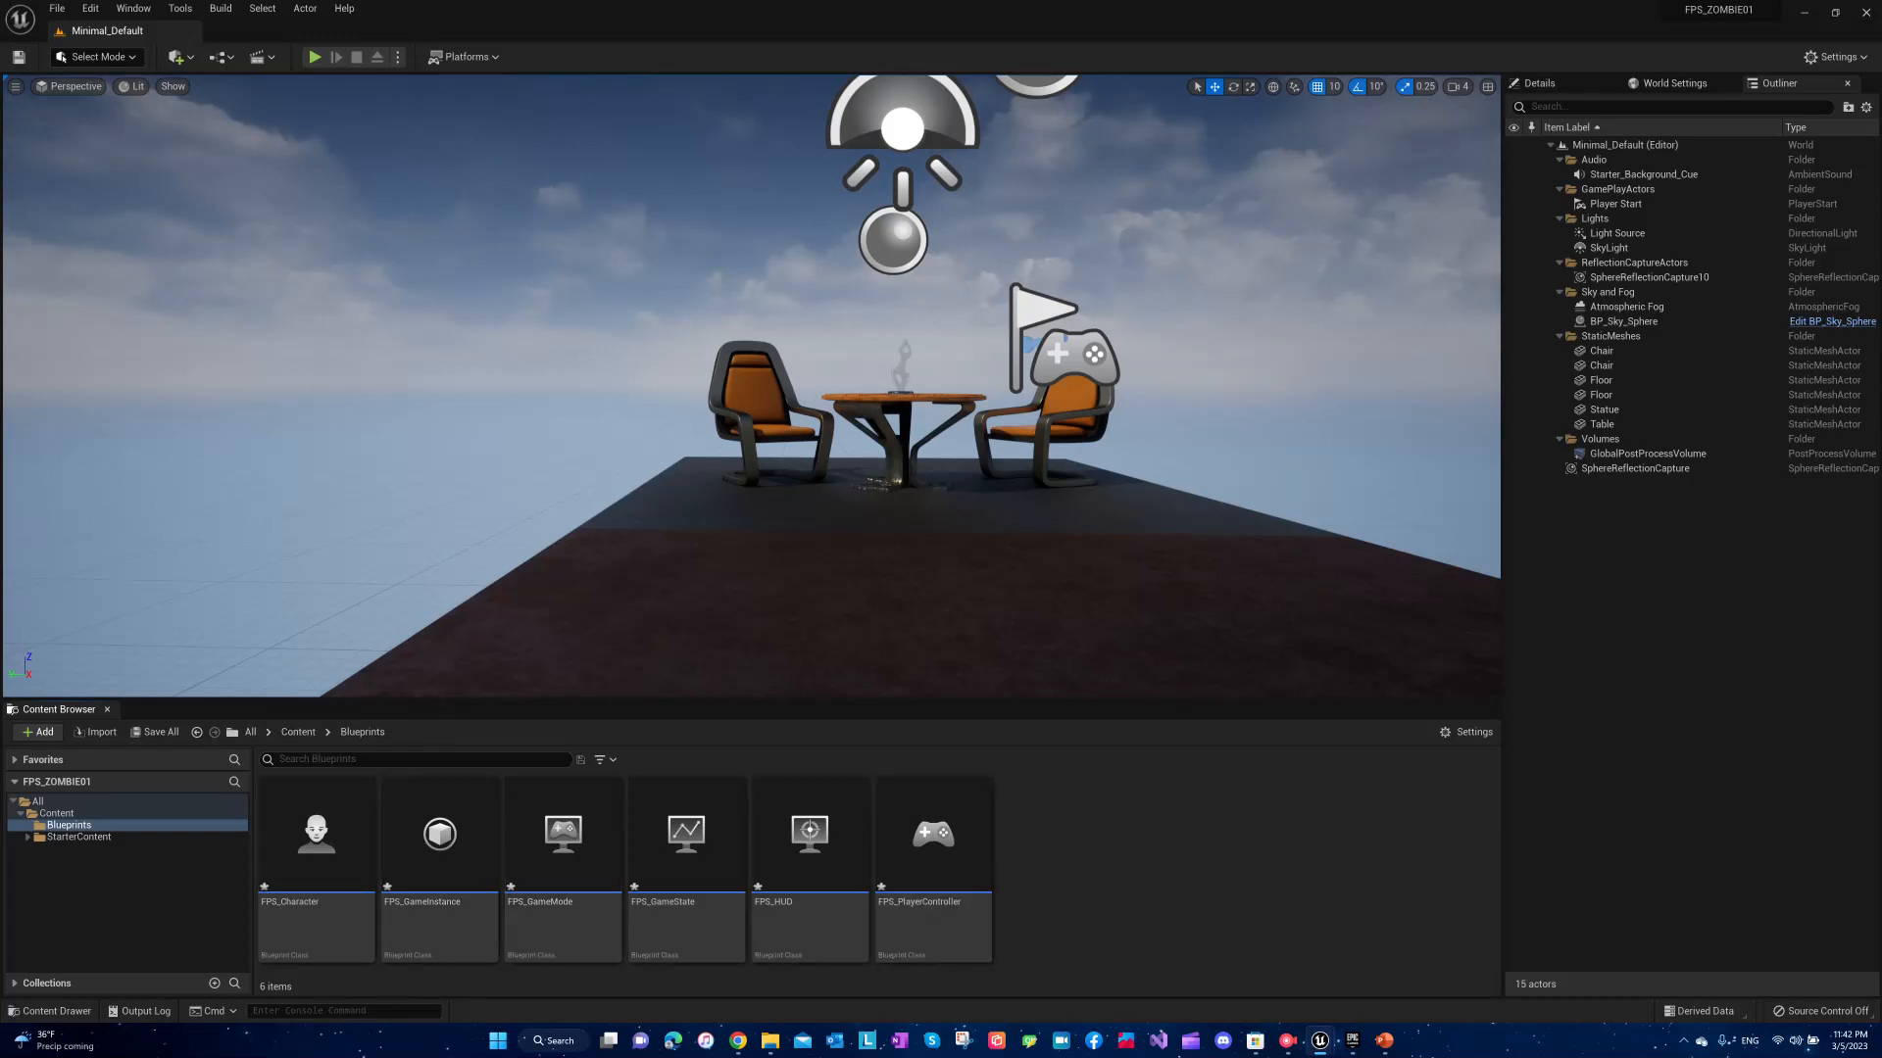
Open the FPS_GameMode Blueprint and set its Game State Class to FPS_GameState.
left_click(556, 838)
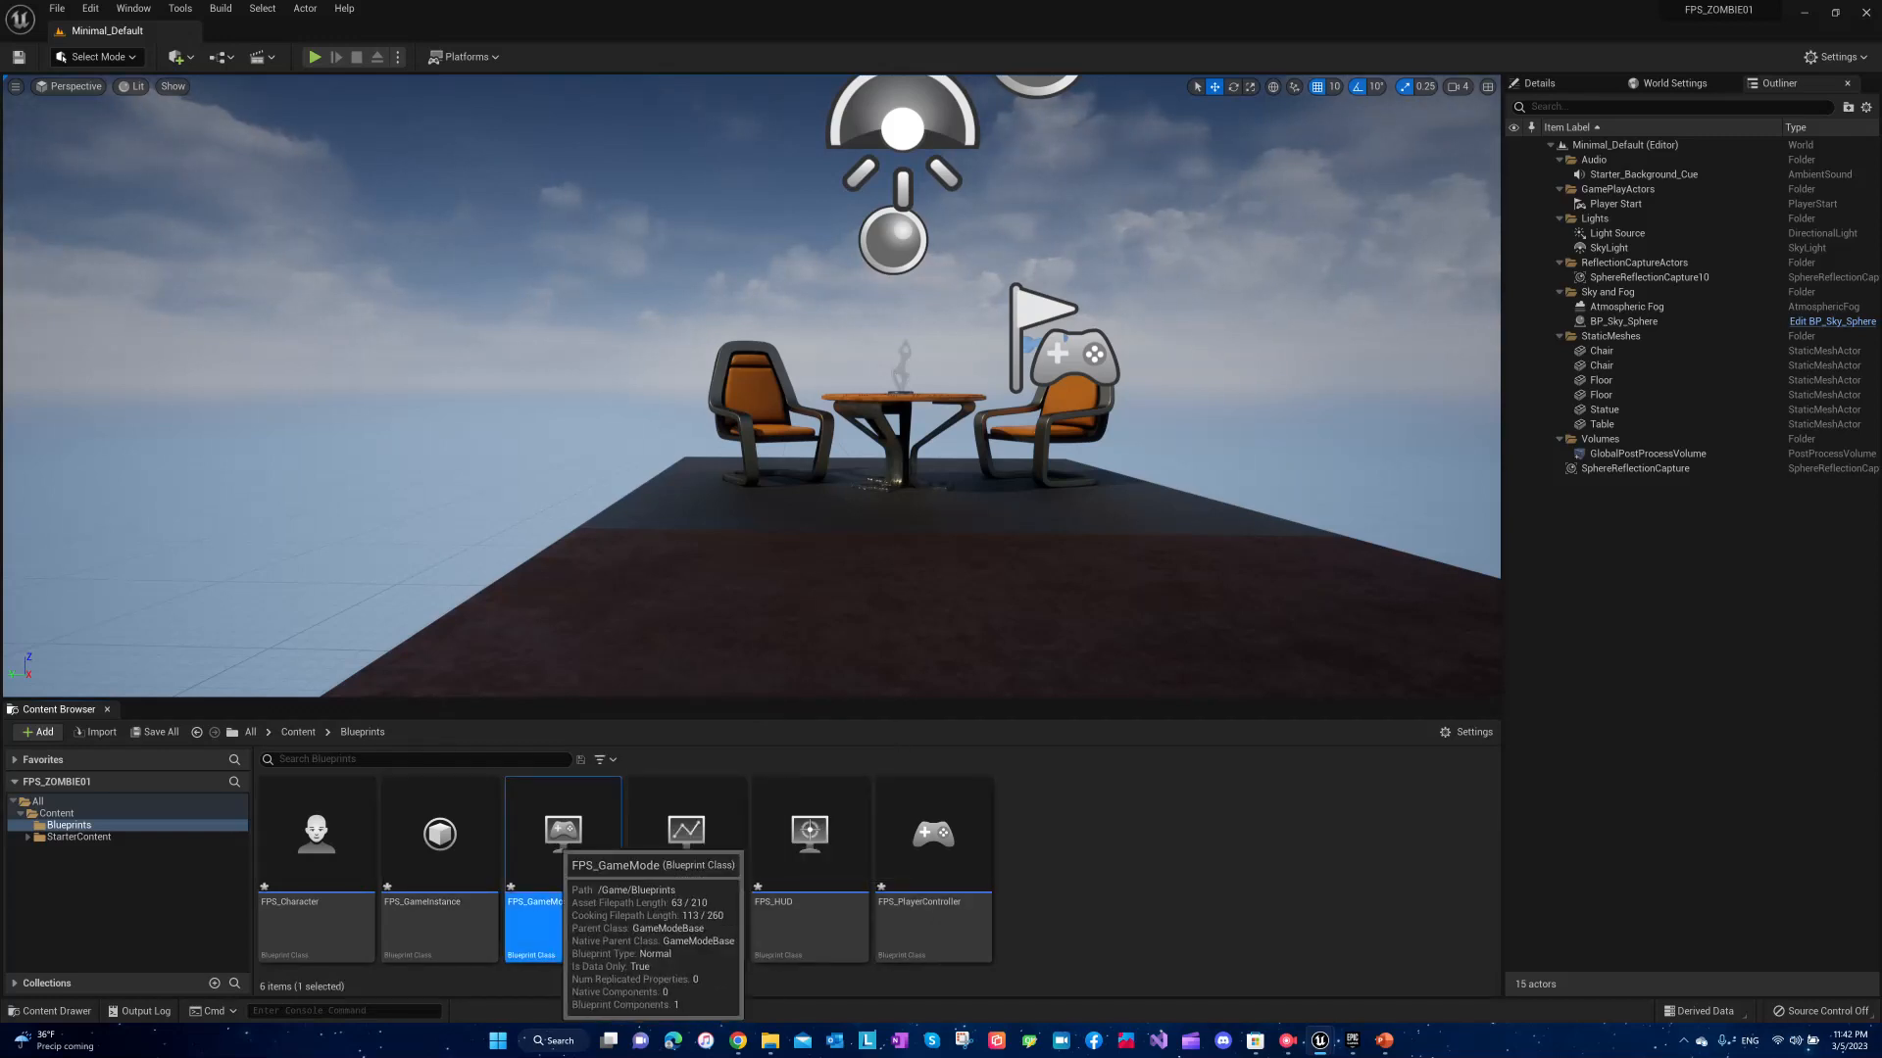
double_click(558, 838)
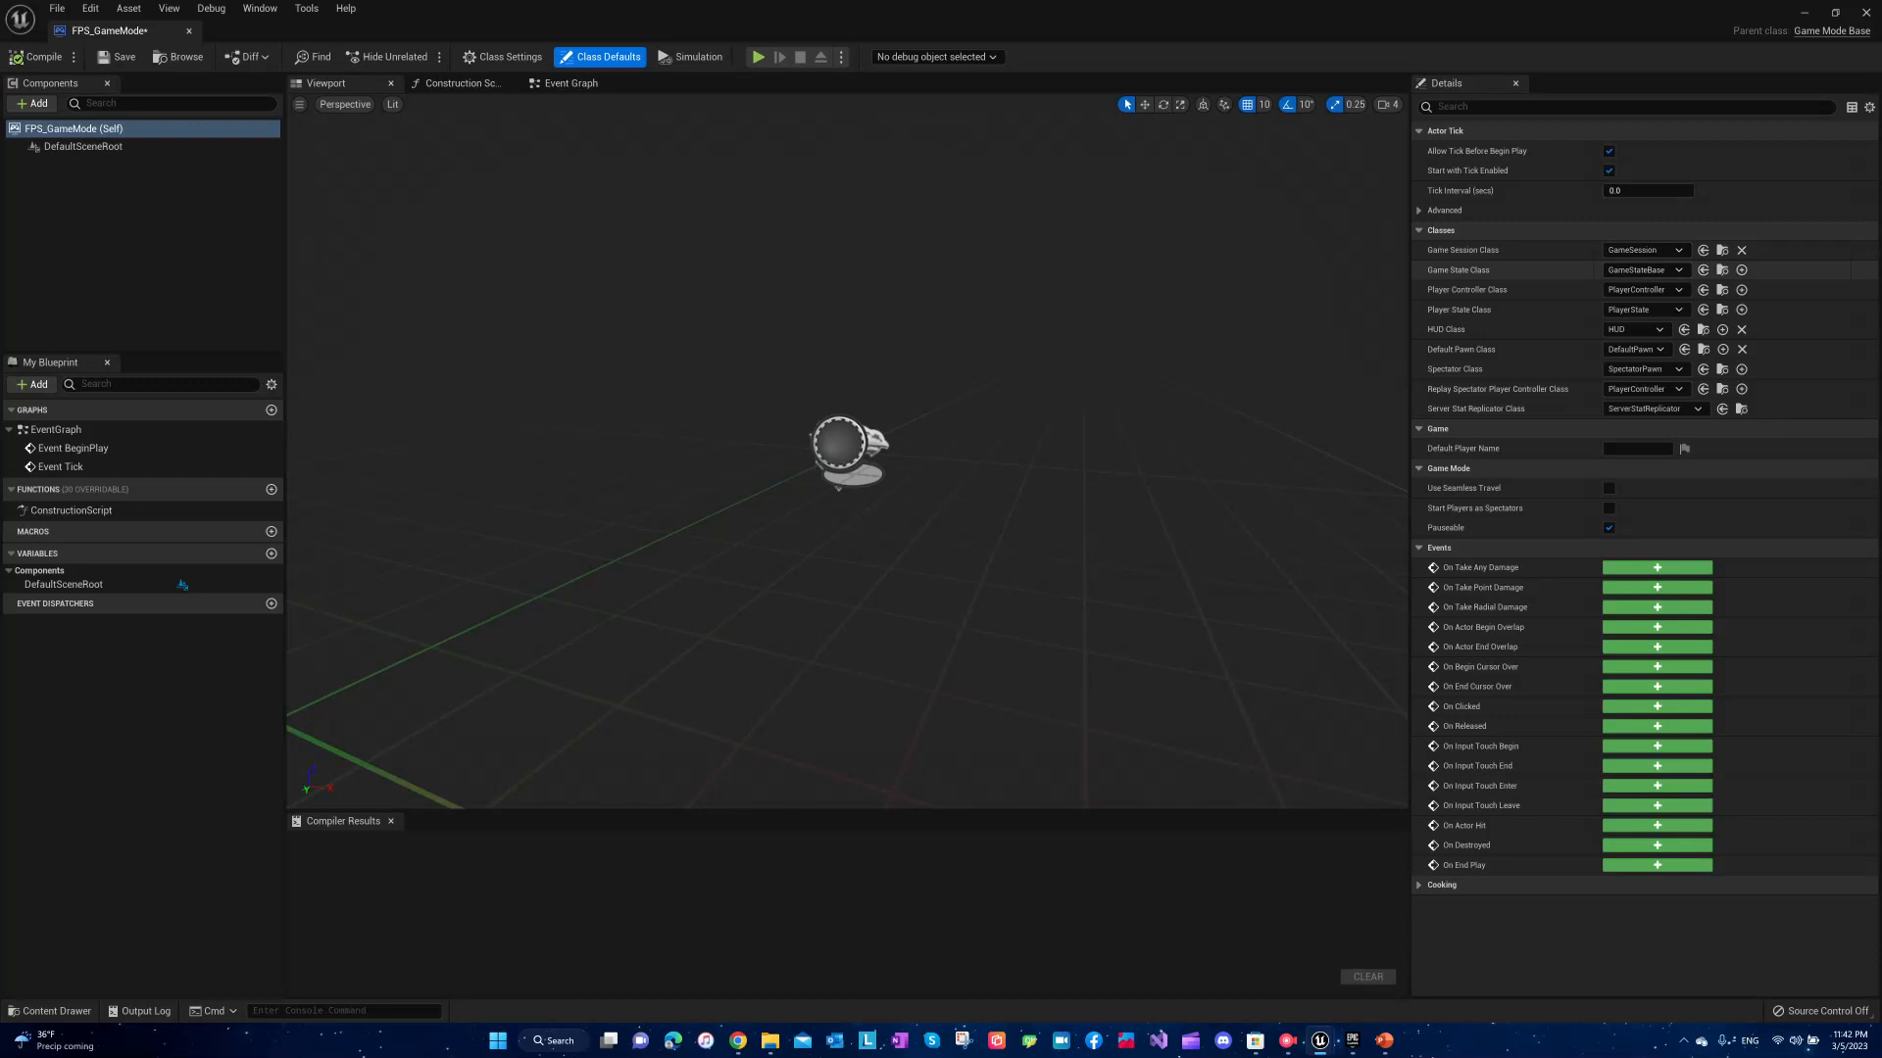
left_click(1644, 270)
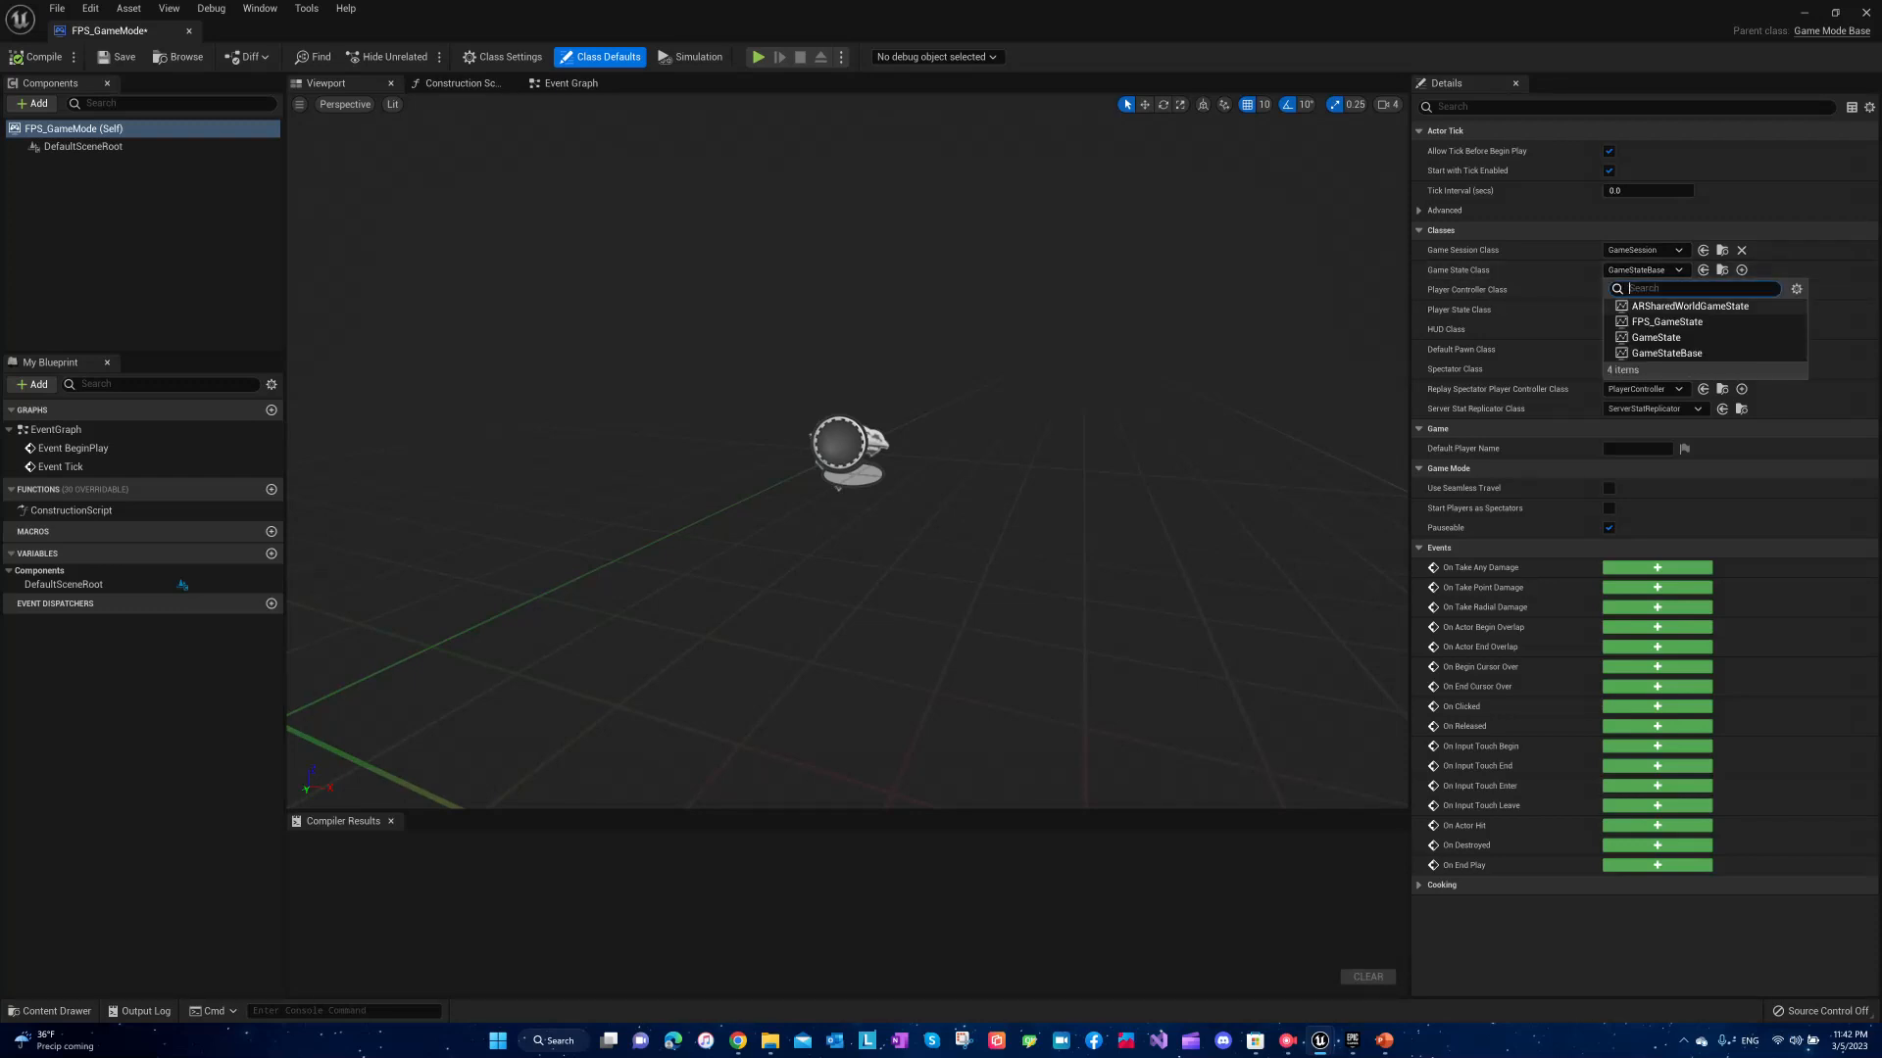
left_click(1666, 321)
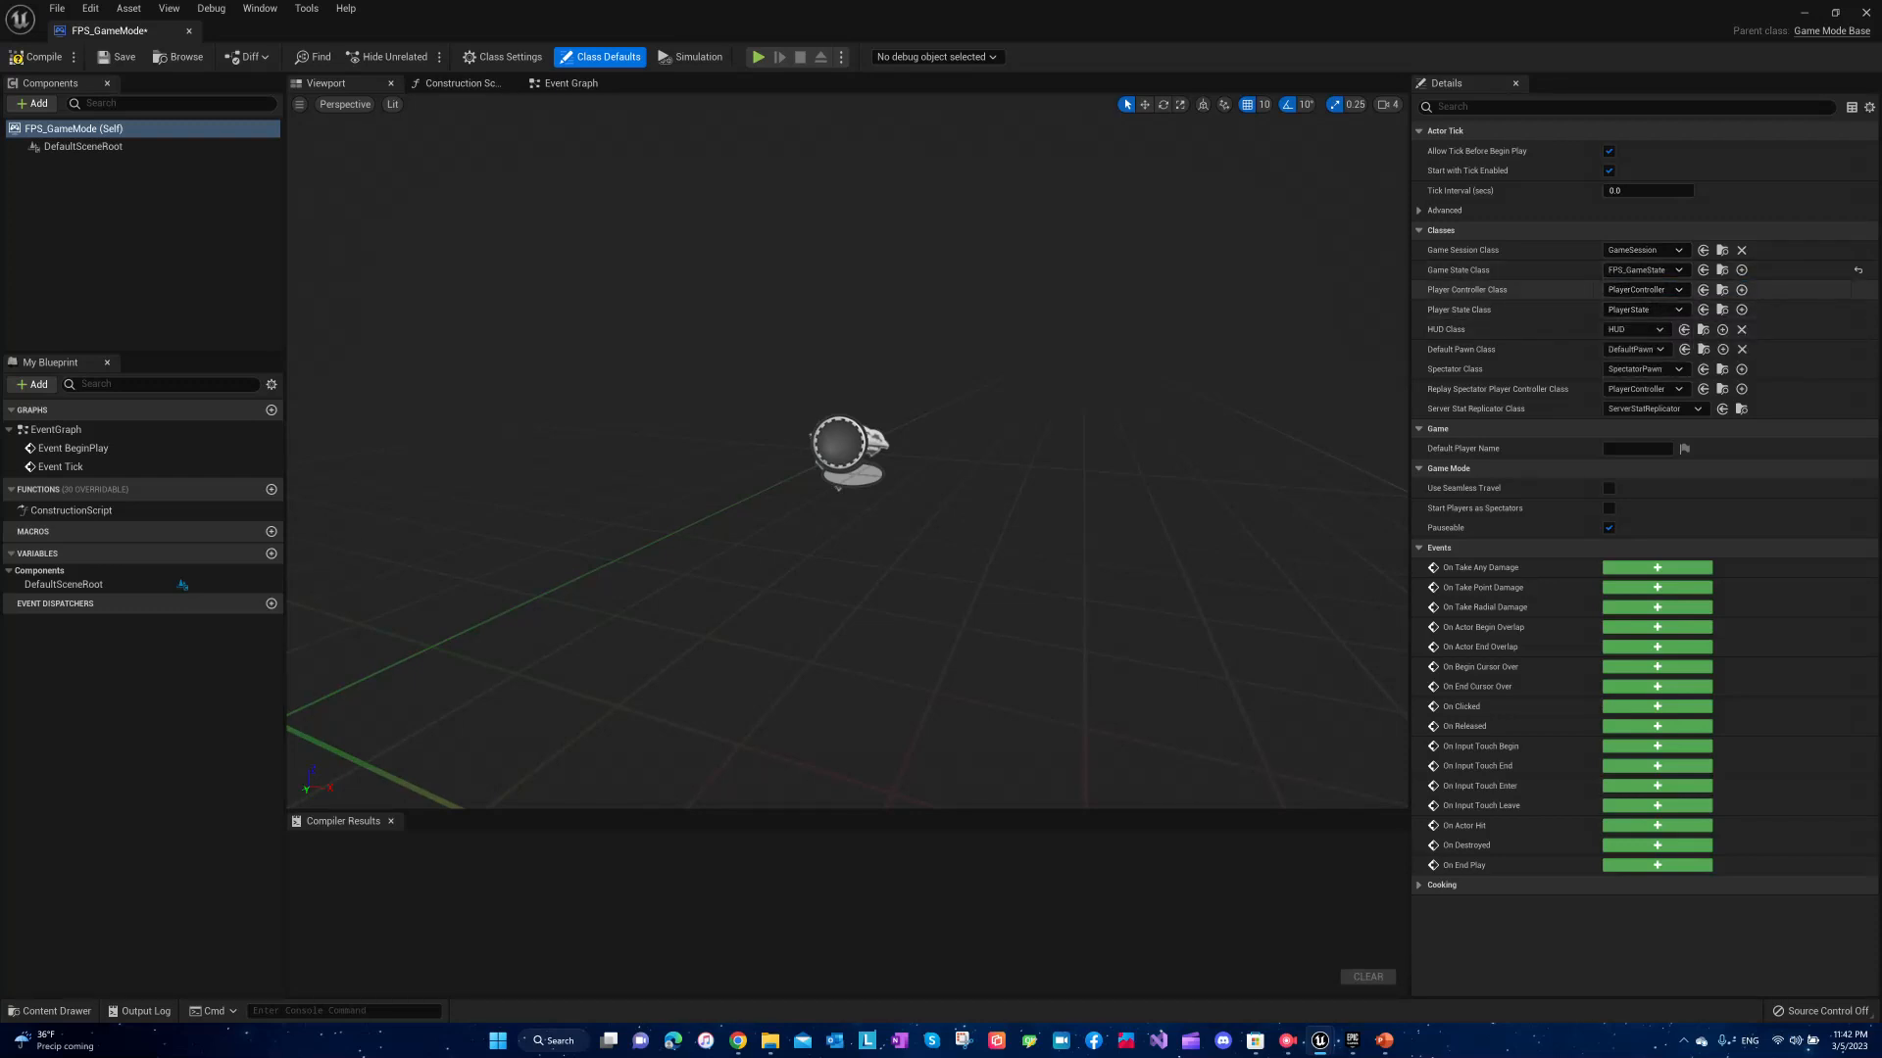
In FPS_GameMode, set the Player Controller Class to FPS_PlayerController and the HUD Class to FPS_HUD.
left_click(1646, 289)
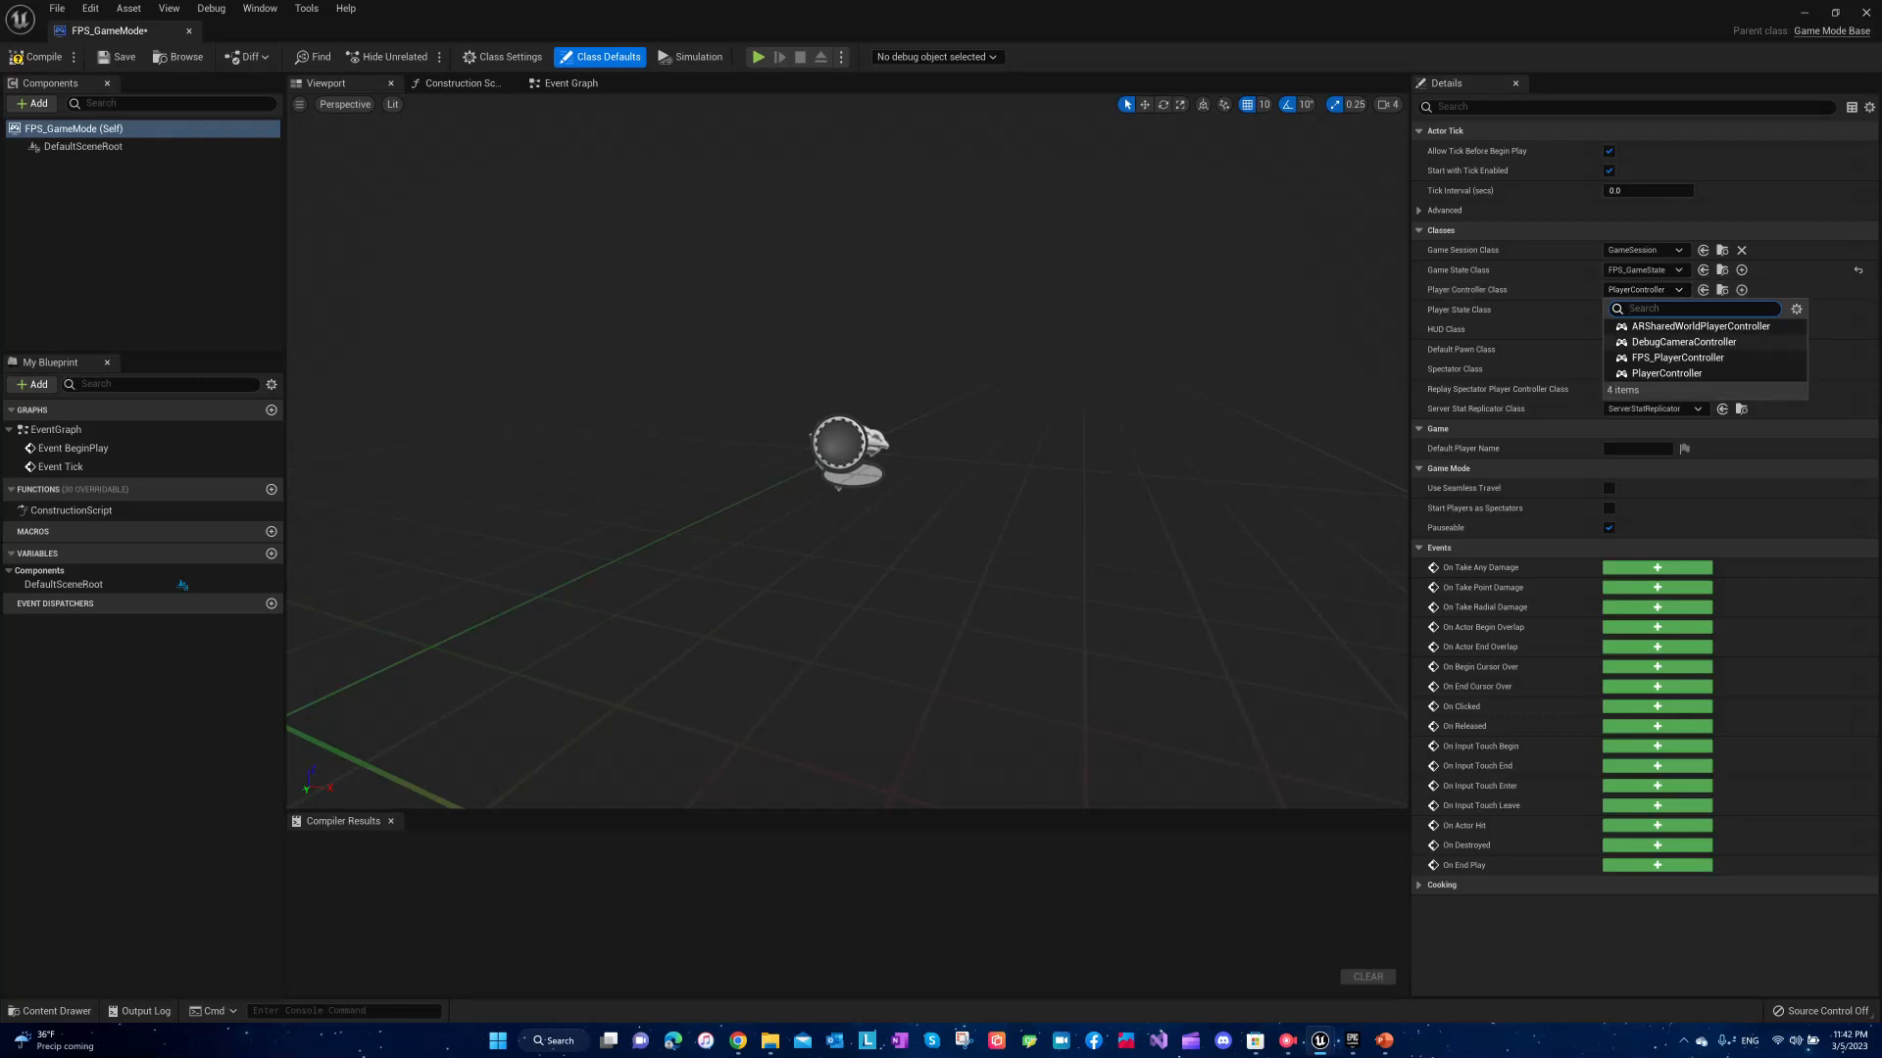
left_click(1678, 358)
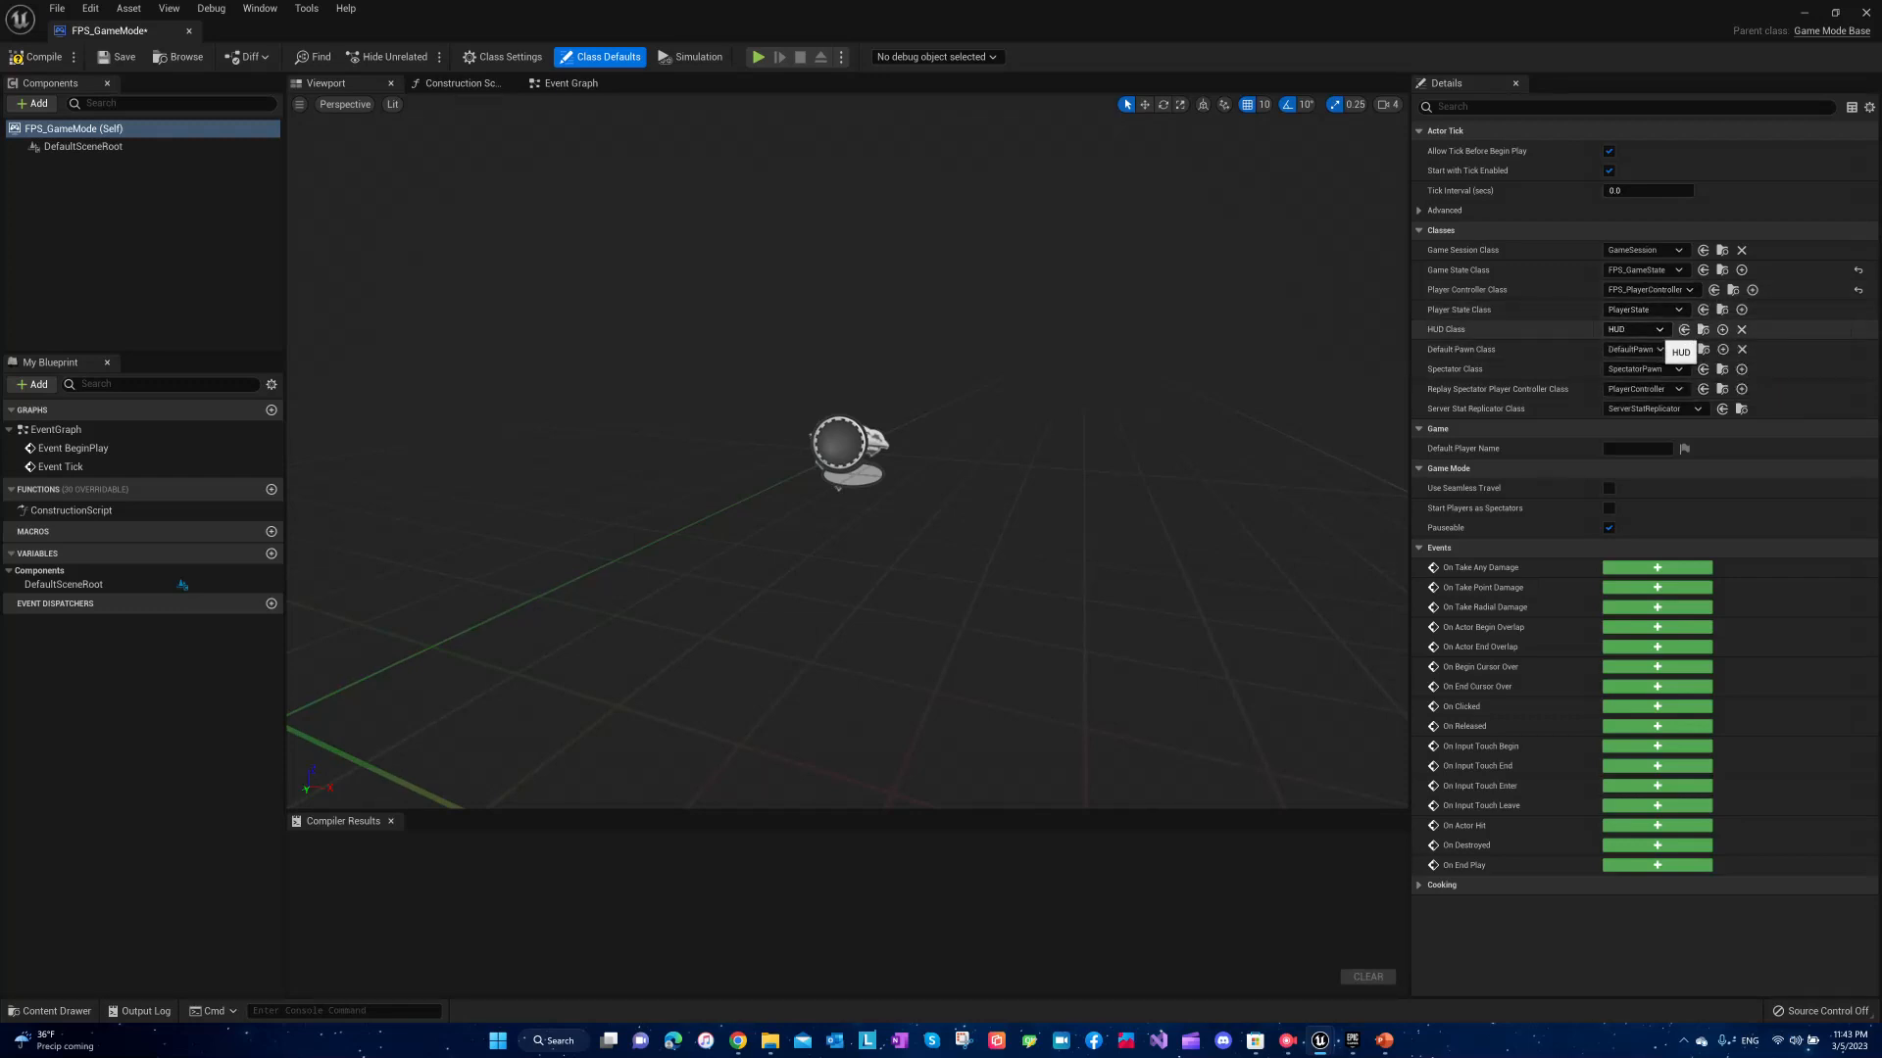
left_click(1655, 330)
left_click(1656, 381)
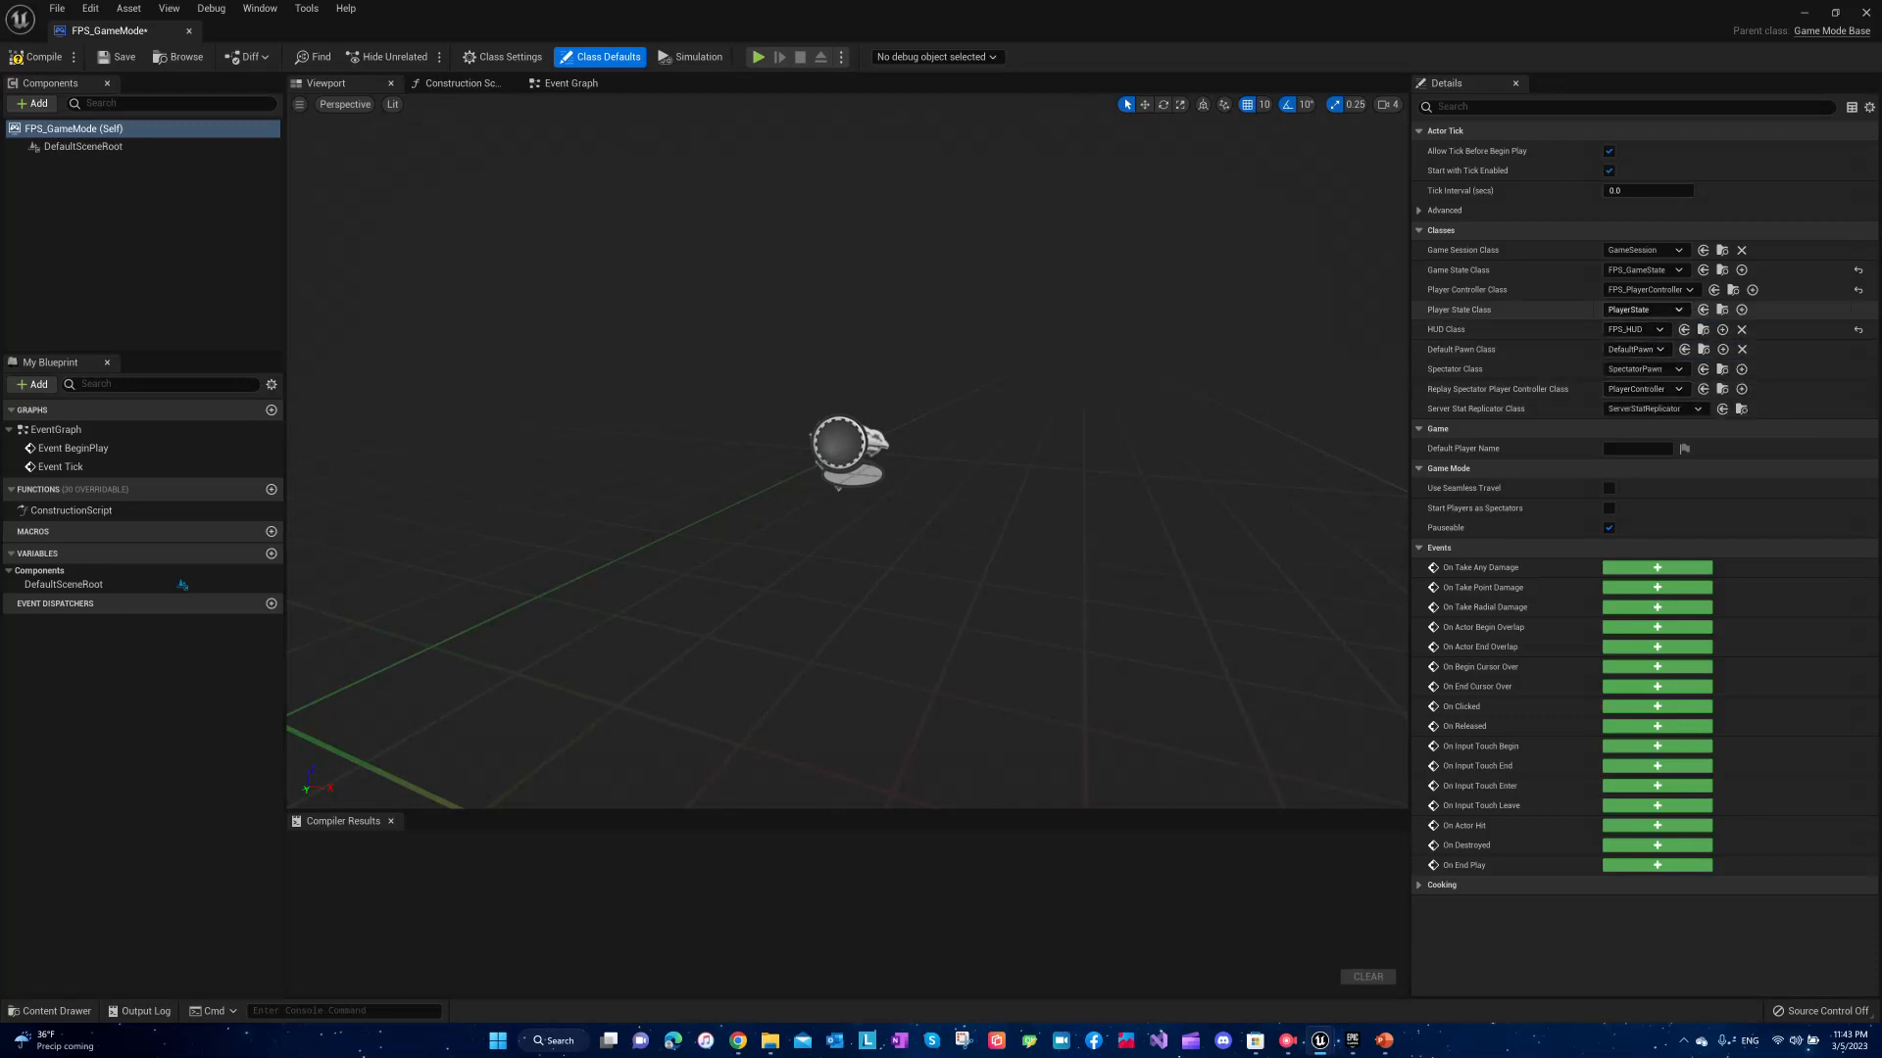
left_click(1666, 310)
left_click(1656, 346)
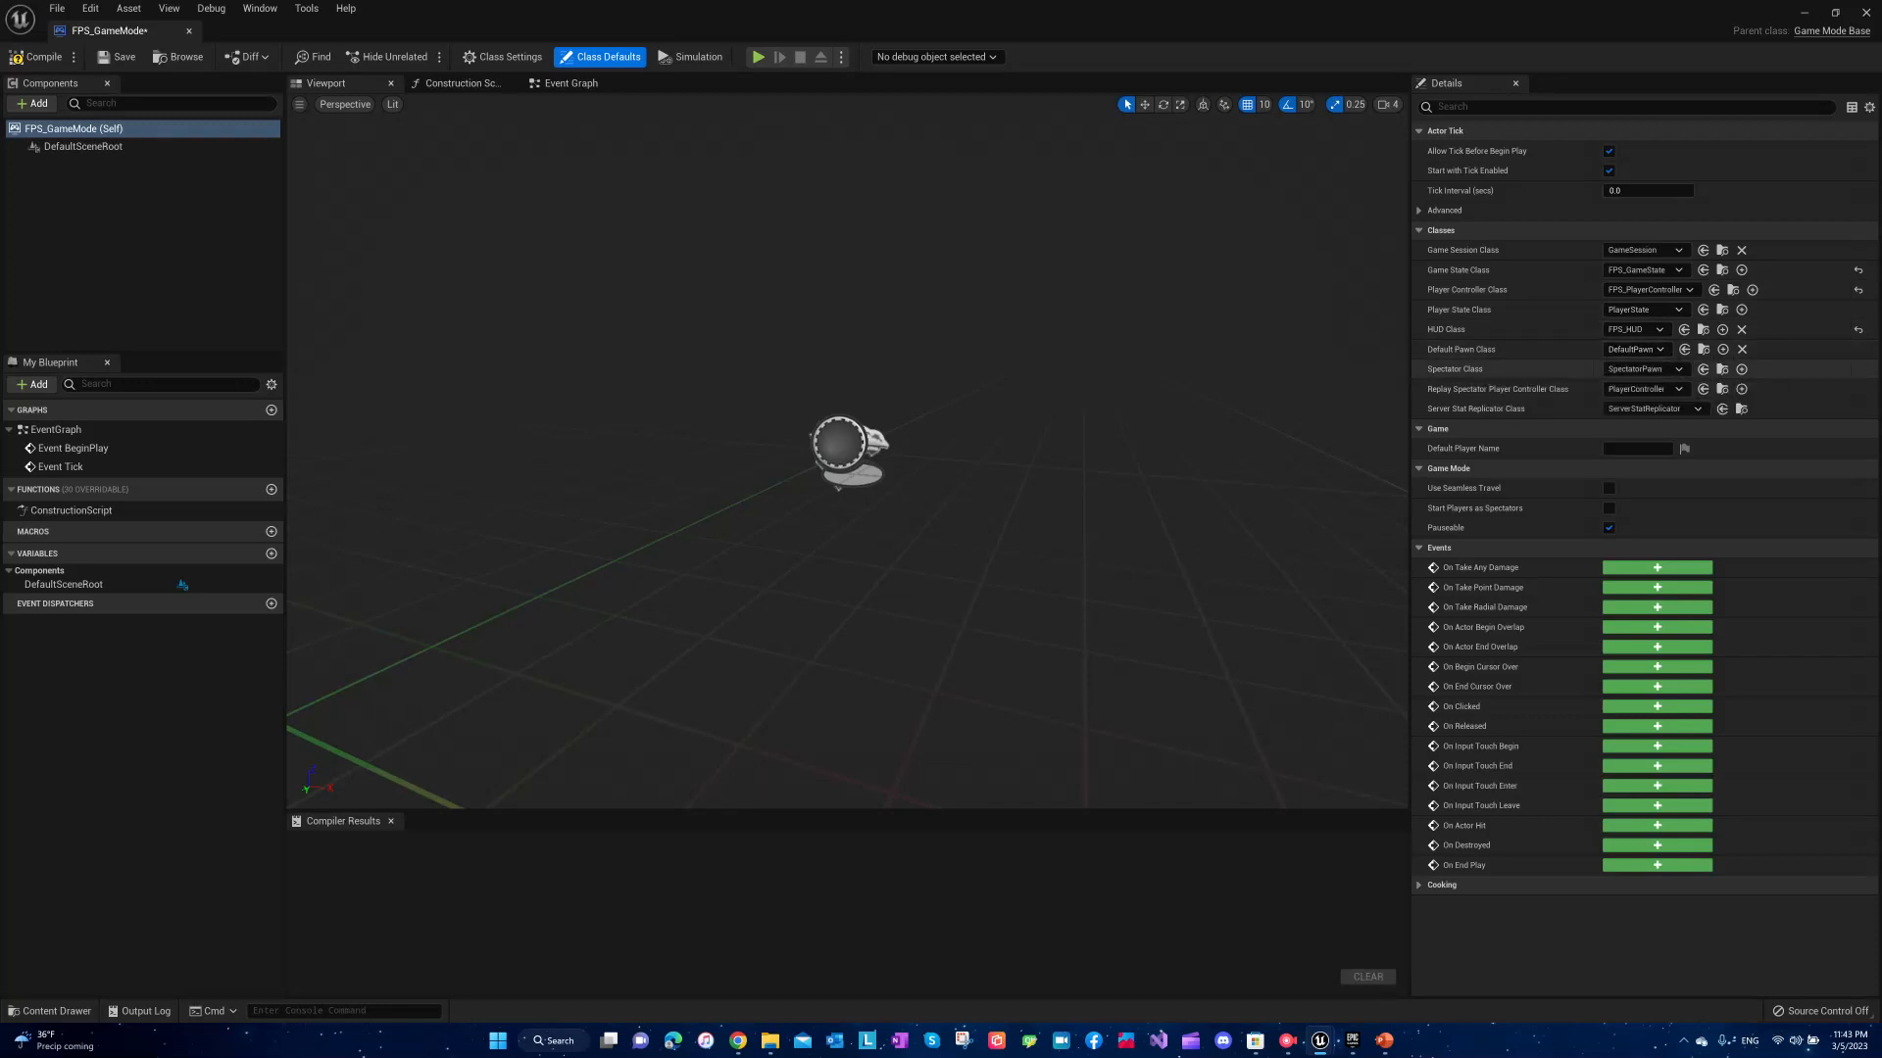
Set the Default Pawn Class of FPS_GameMode to FPS_Character, and compile and save the Blueprint before closing it.
left_click(1633, 350)
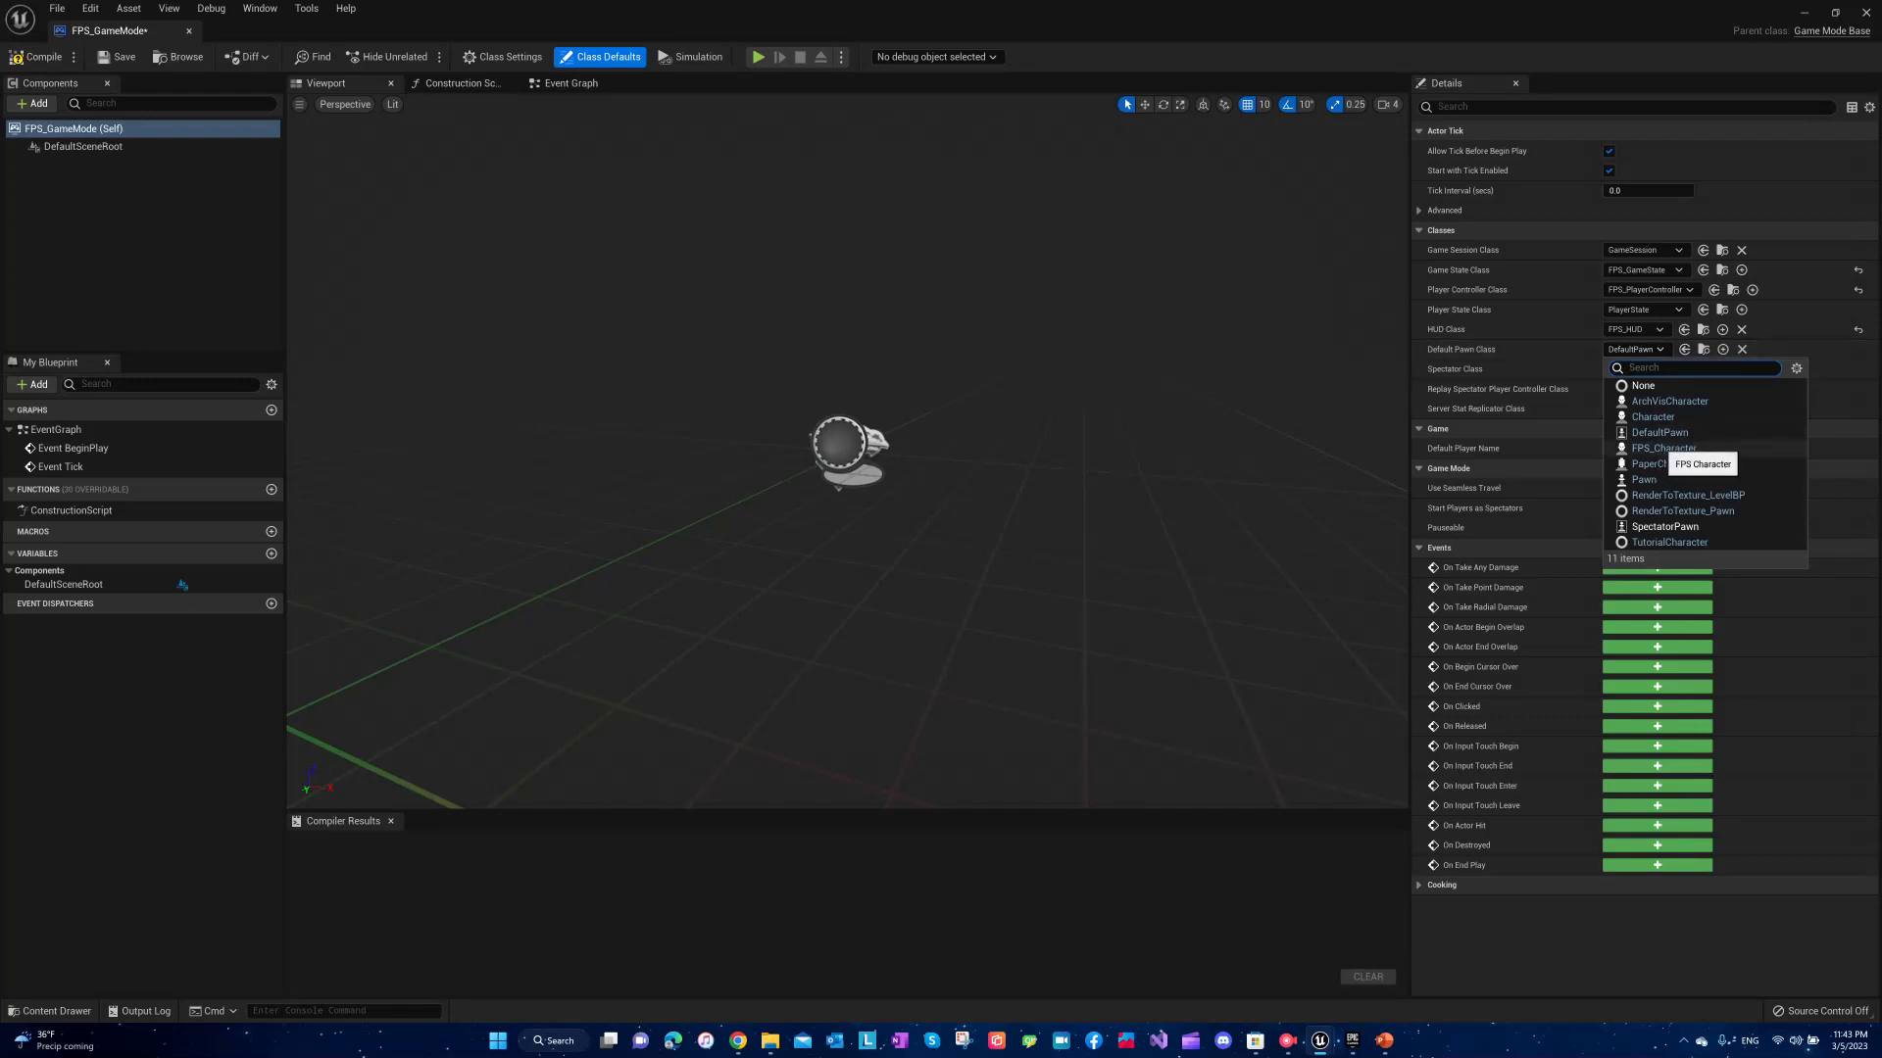
left_click(1663, 448)
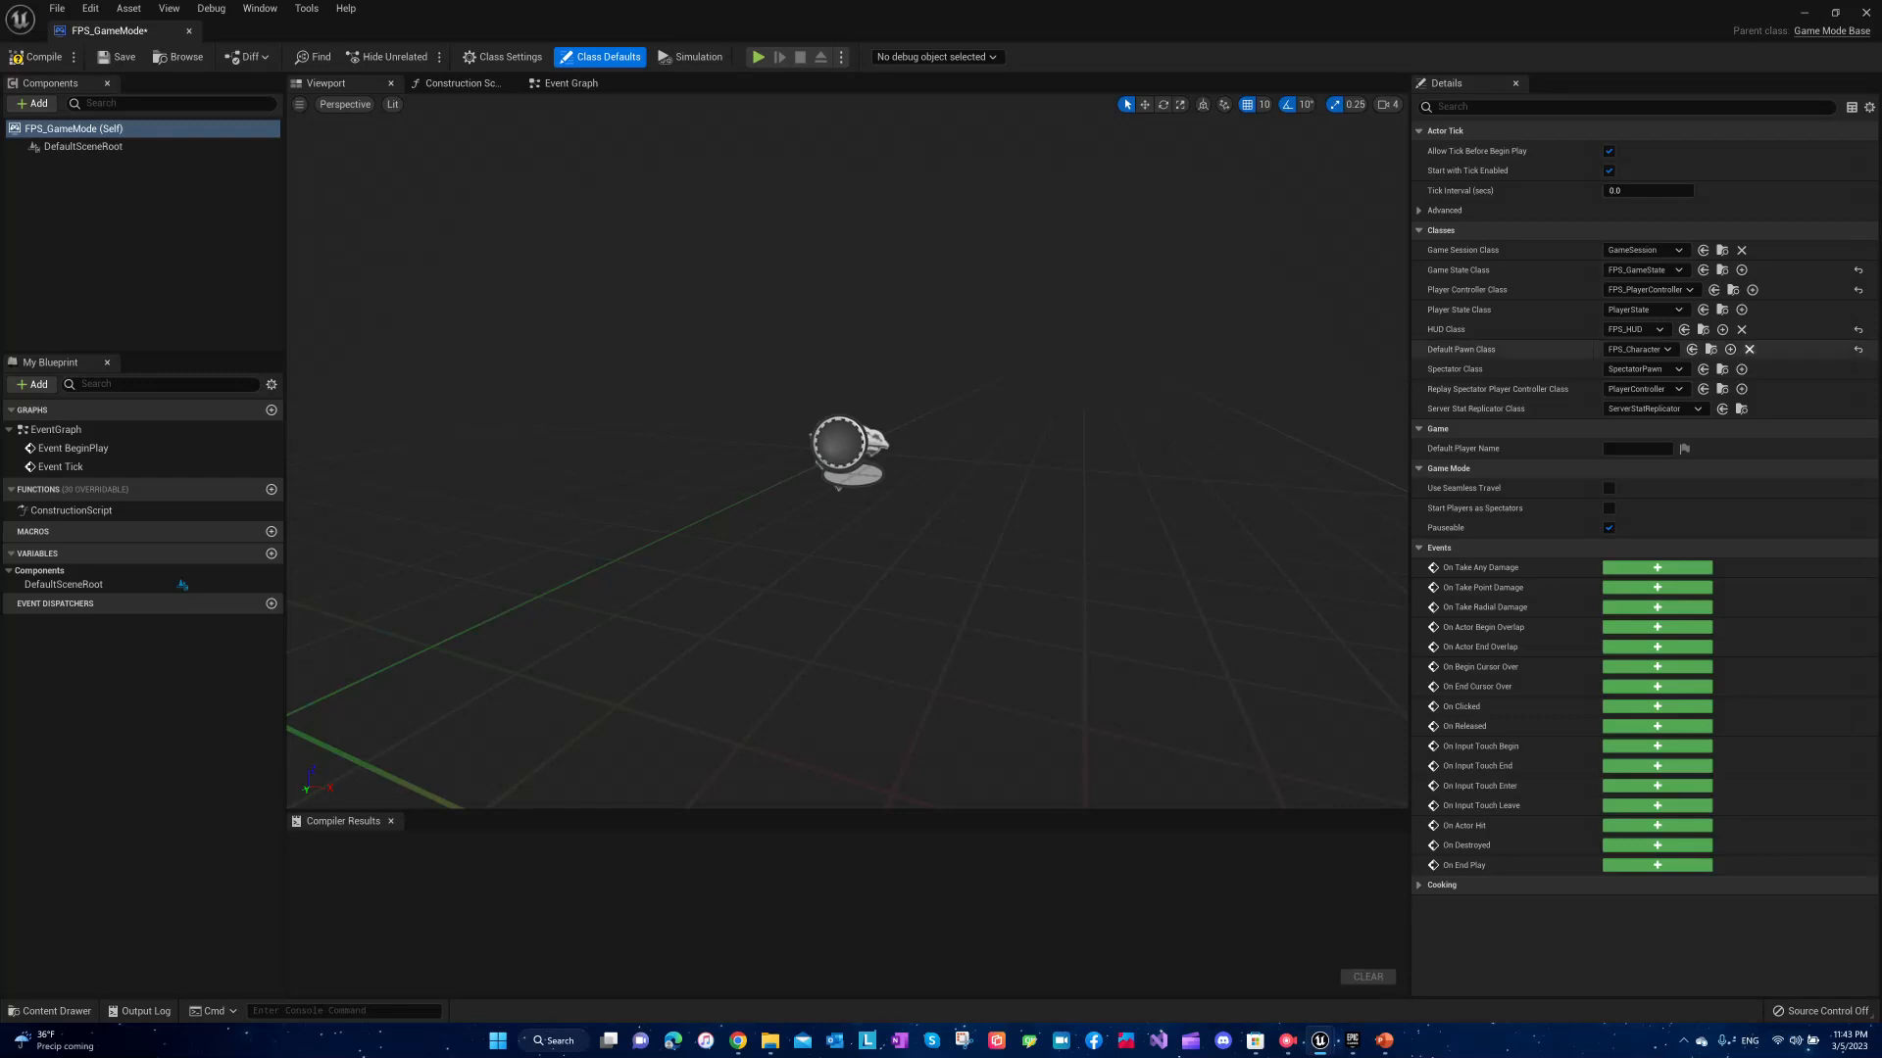
left_click(39, 57)
left_click(117, 57)
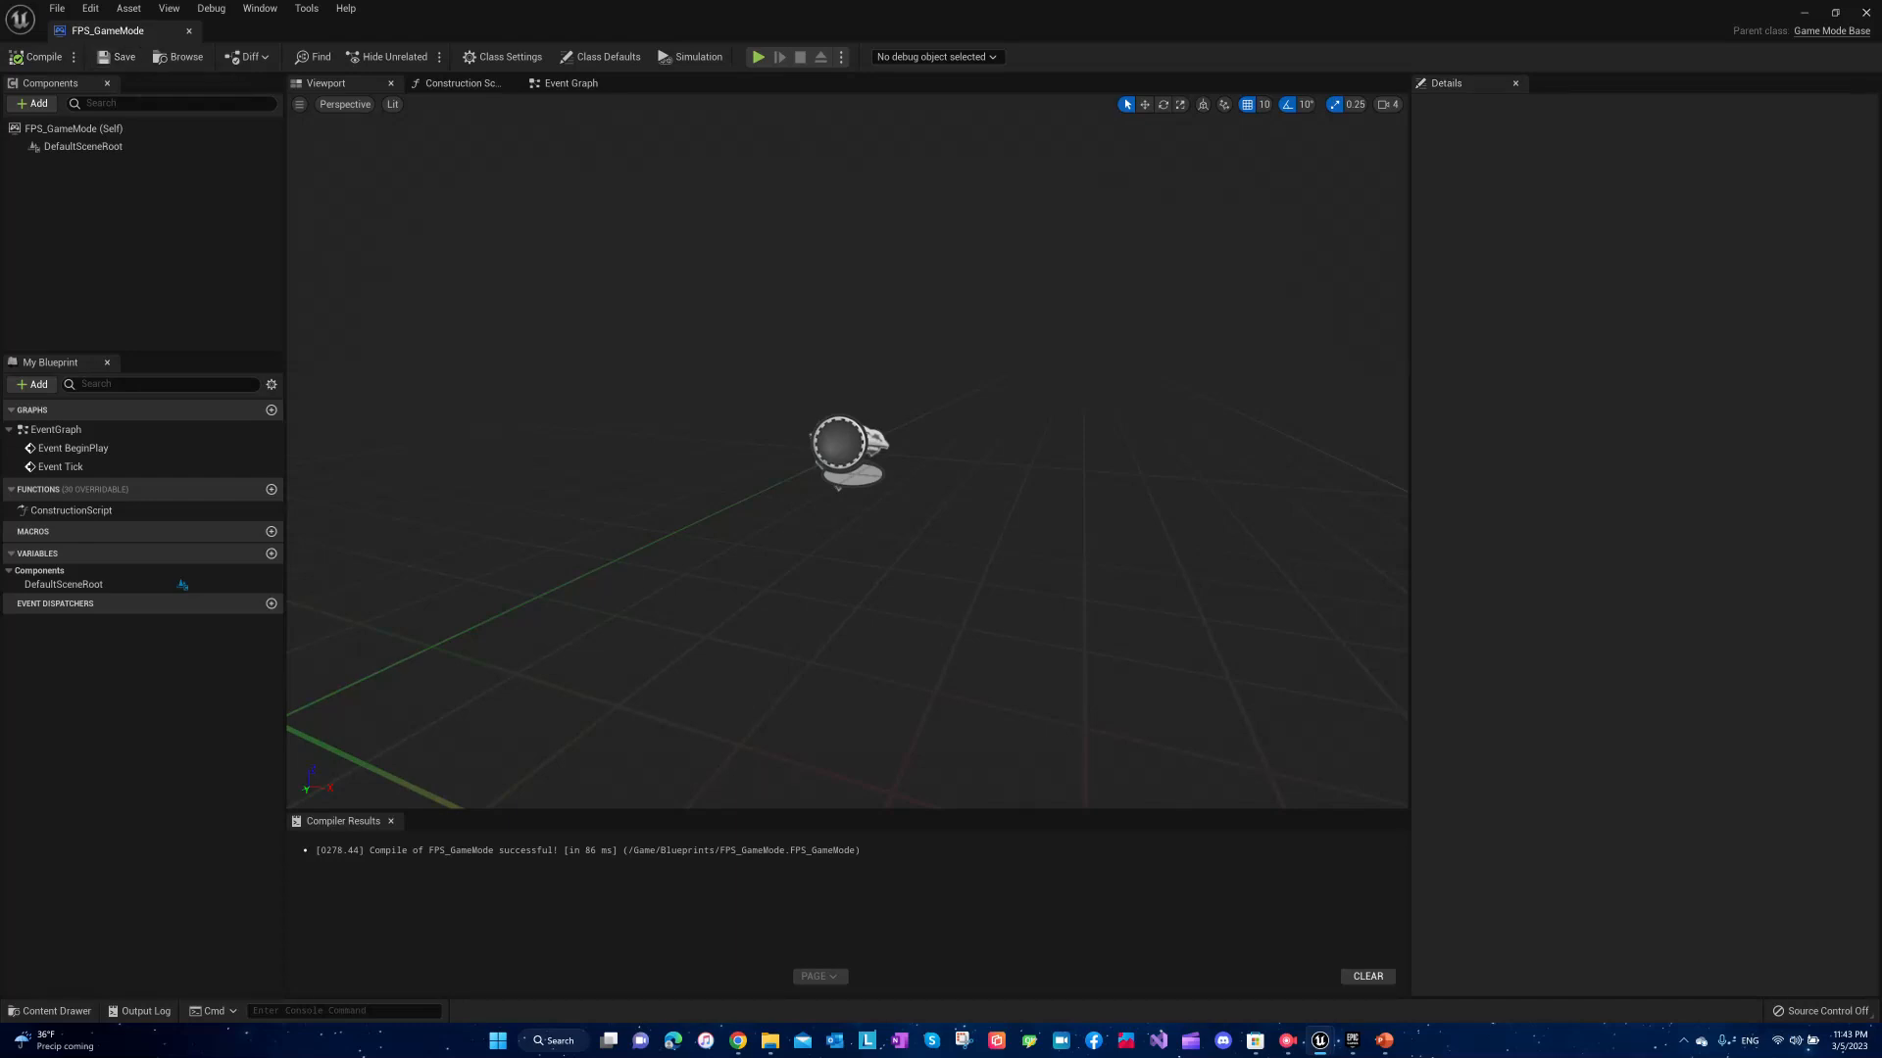
left_click(189, 30)
scroll(751, 387, "down", 4)
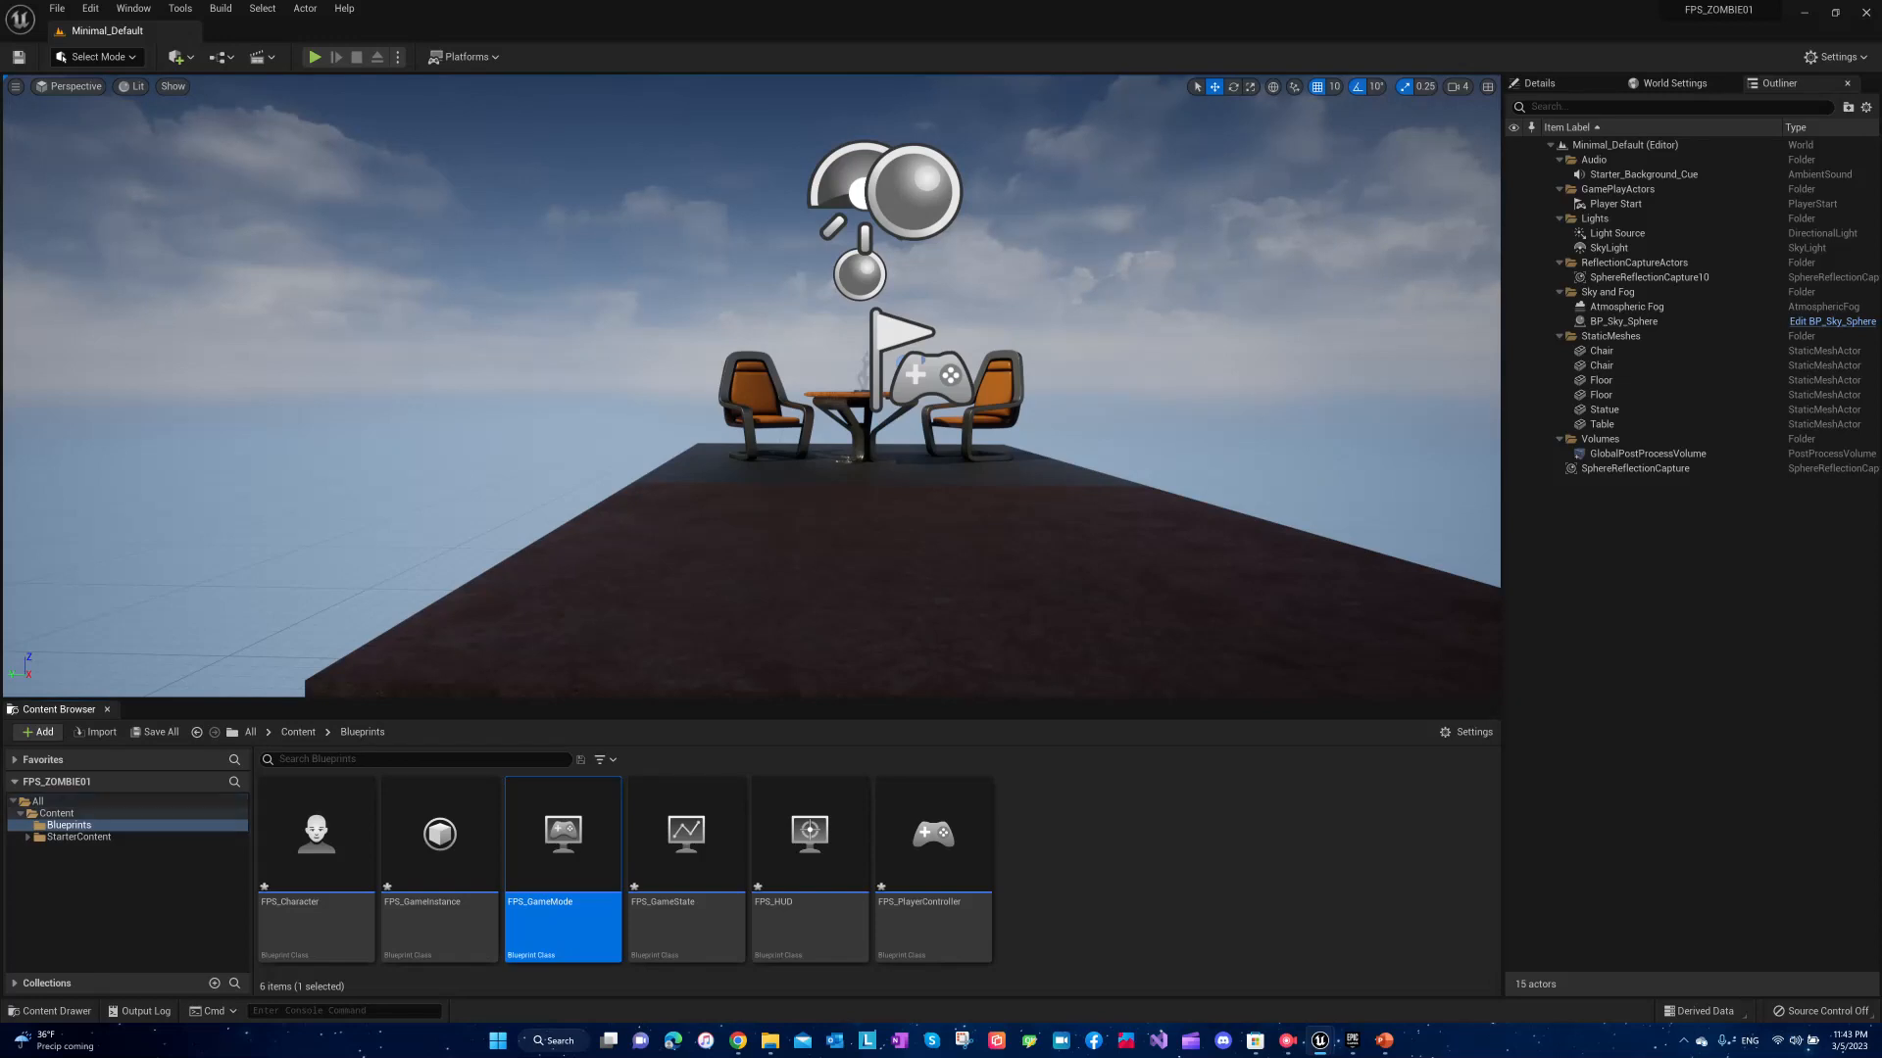
Set the color of the Blueprints folder in Content to a muted red, about hex sRGB AB5055.
left_click(298, 732)
right_click(328, 852)
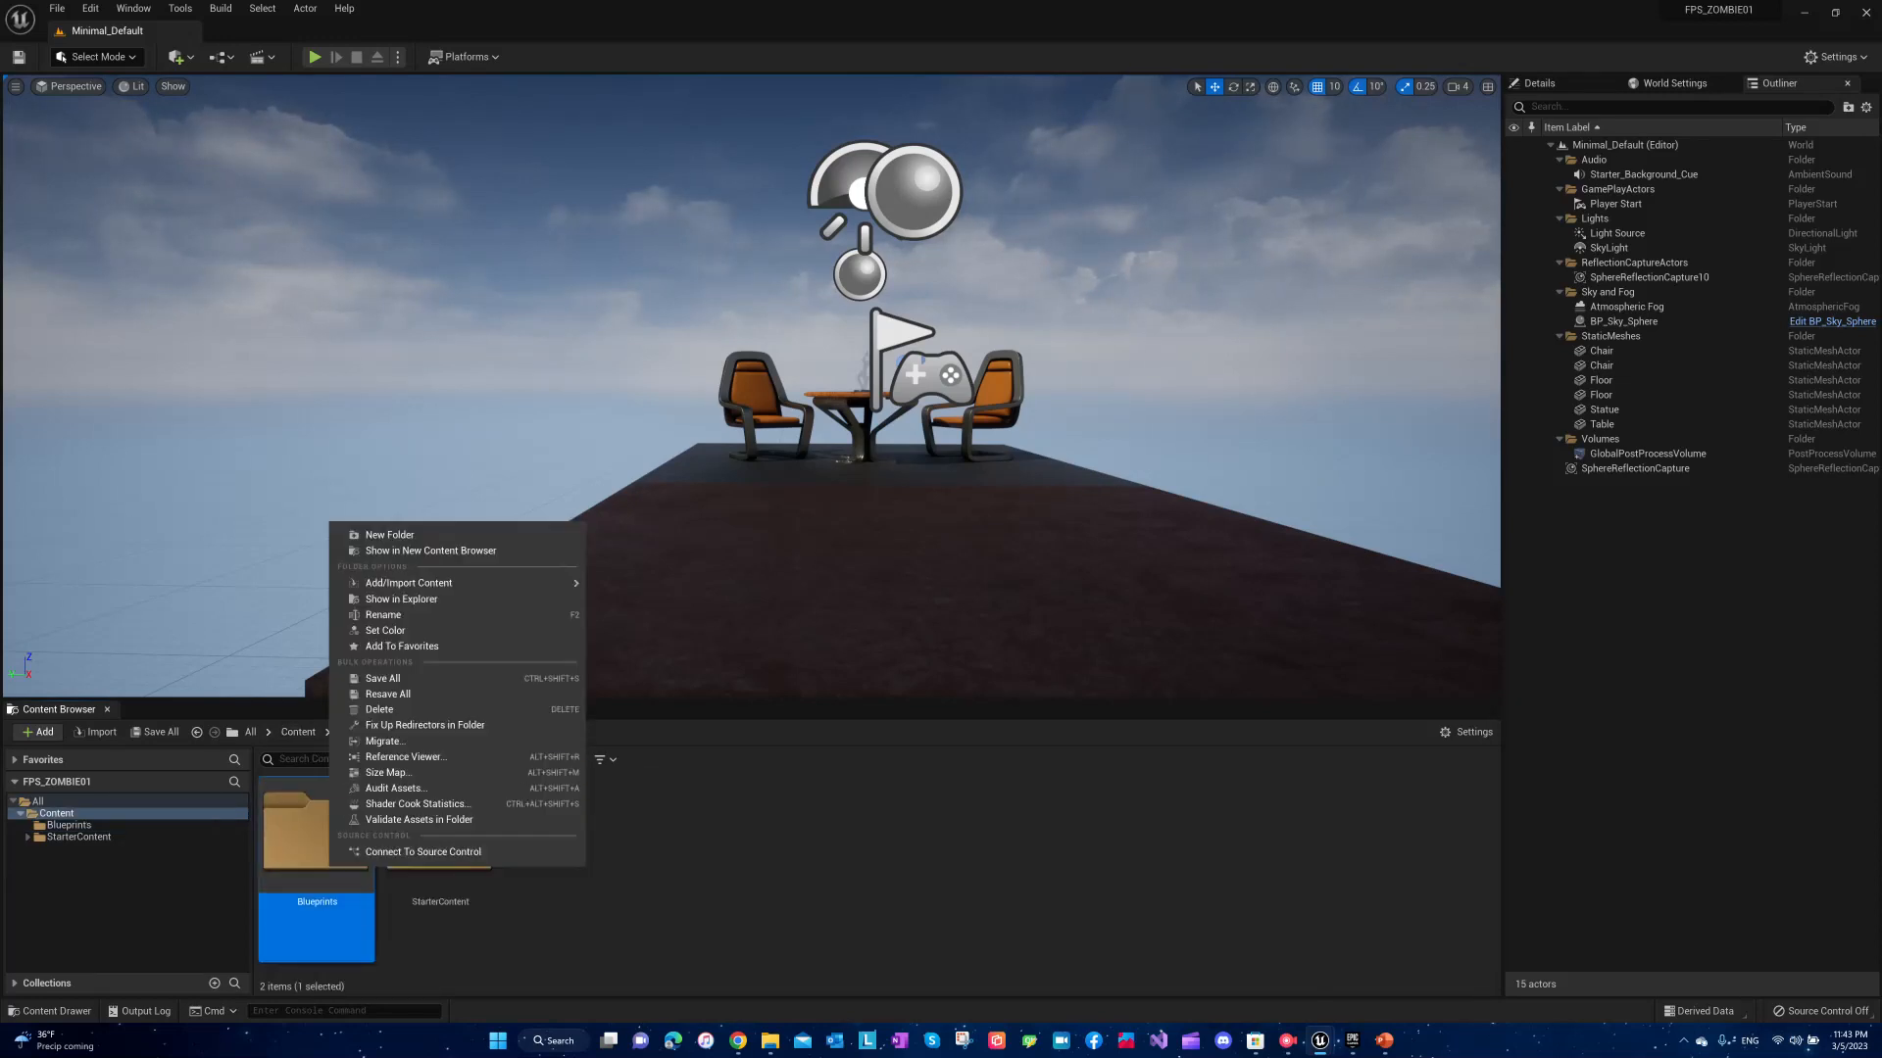
left_click(392, 627)
mouse_move(524, 786)
left_mouse_down()
mouse_move(518, 703)
mouse_move(445, 697)
left_mouse_up()
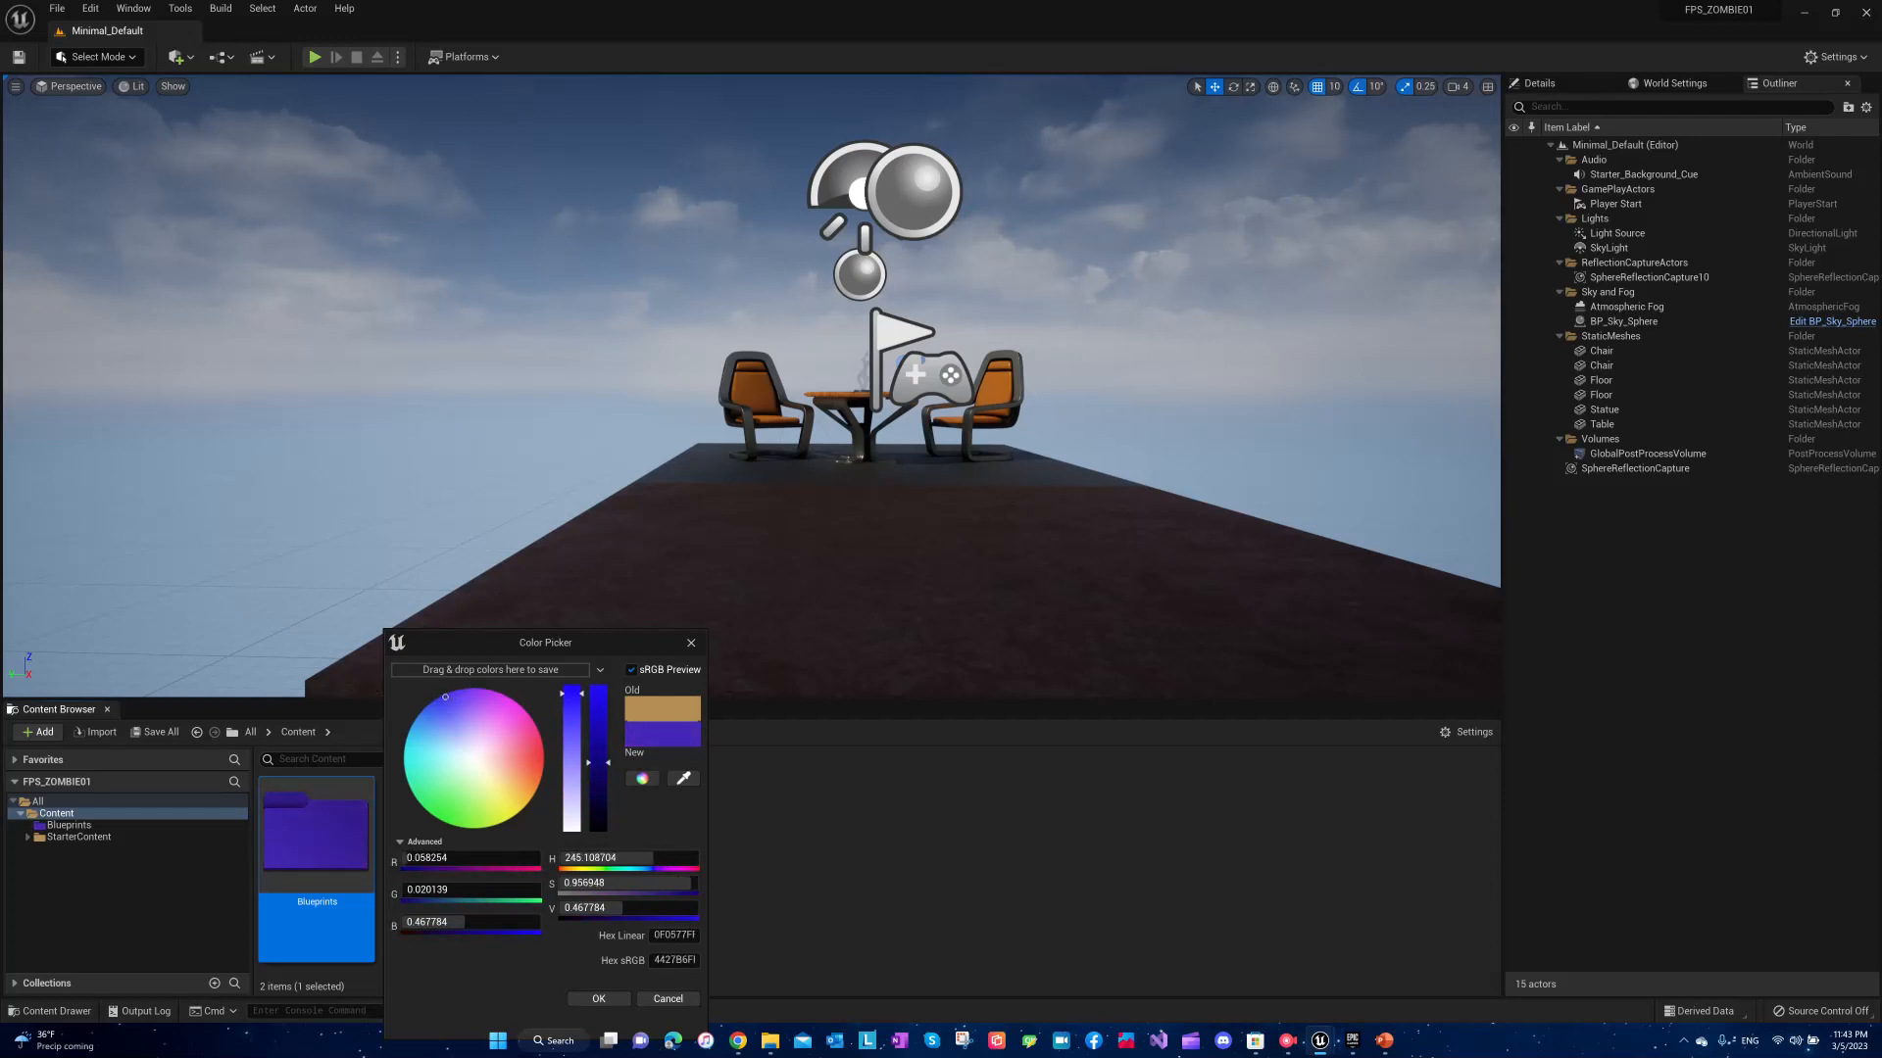
mouse_move(598, 762)
left_mouse_down()
mouse_move(602, 721)
mouse_move(599, 801)
mouse_move(599, 689)
mouse_move(570, 758)
mouse_move(575, 687)
mouse_move(572, 774)
mouse_move(571, 698)
mouse_move(601, 790)
left_mouse_up()
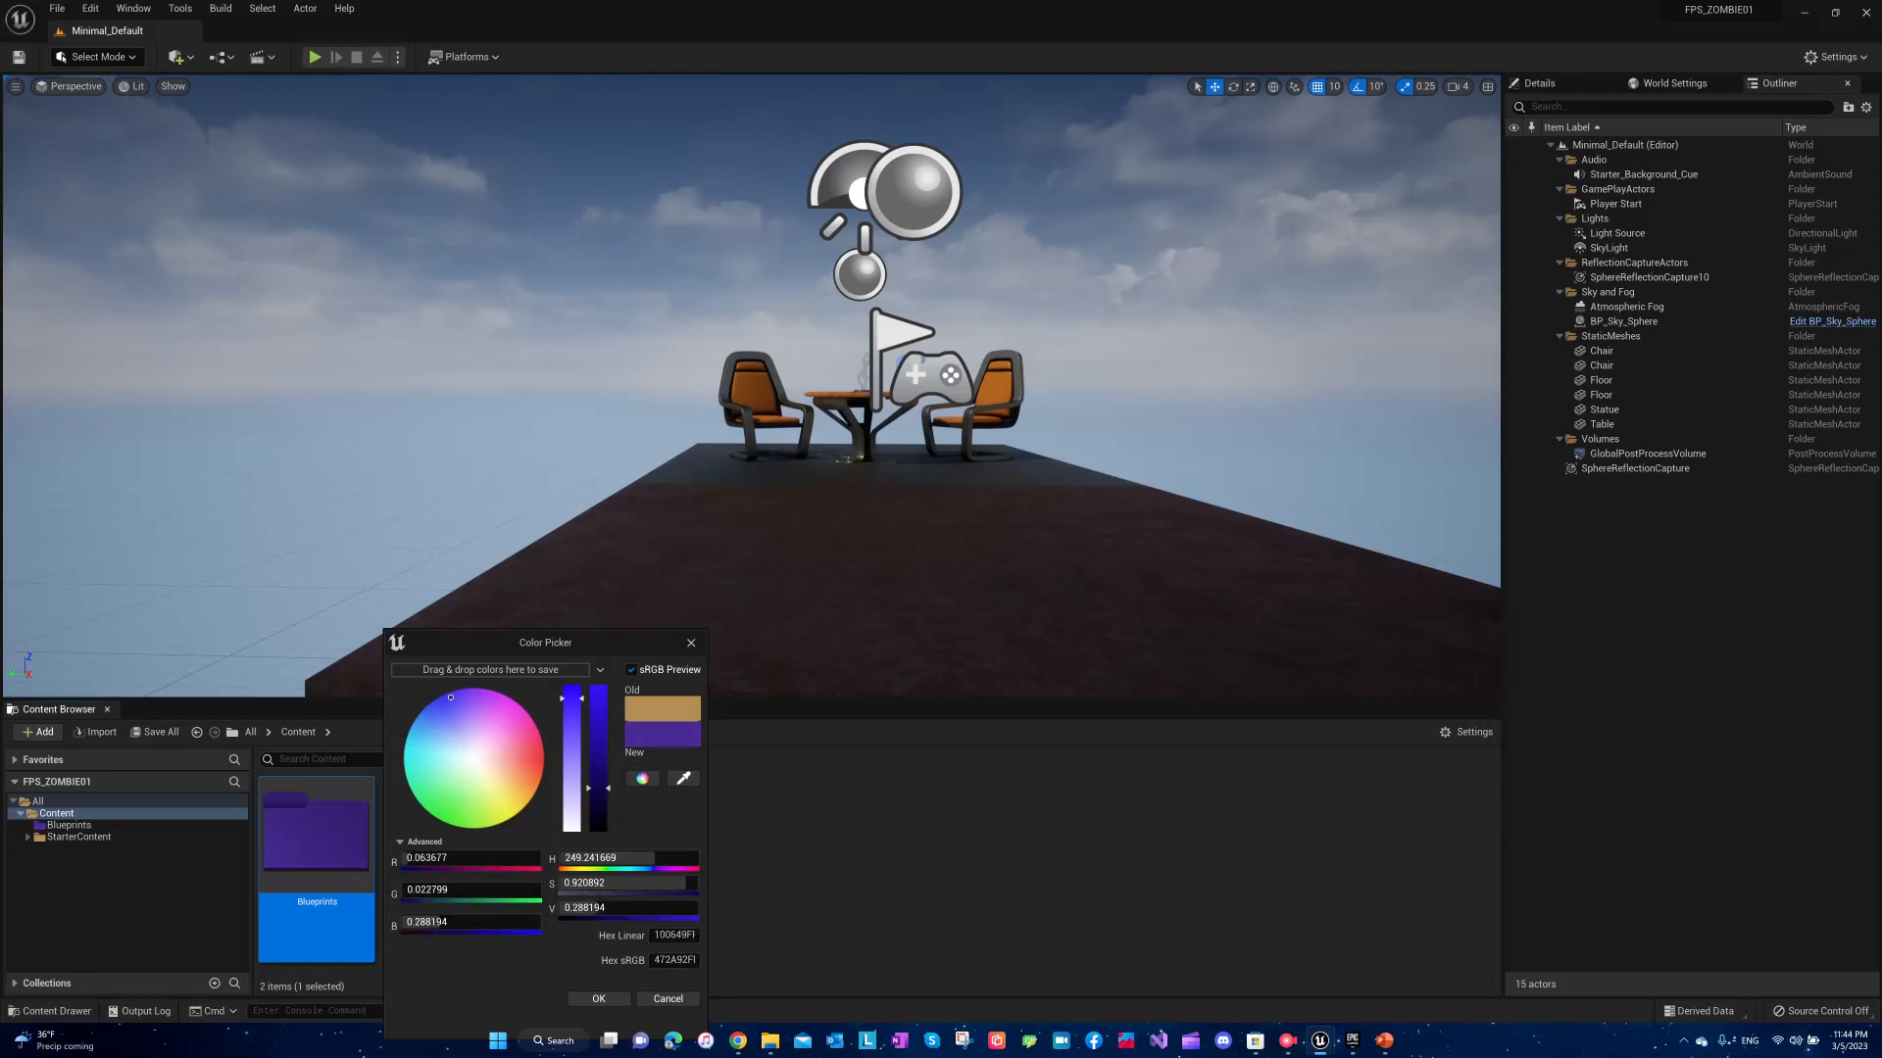
mouse_move(450, 696)
left_mouse_down()
mouse_move(530, 756)
mouse_move(599, 737)
mouse_move(600, 715)
mouse_move(598, 771)
left_mouse_up()
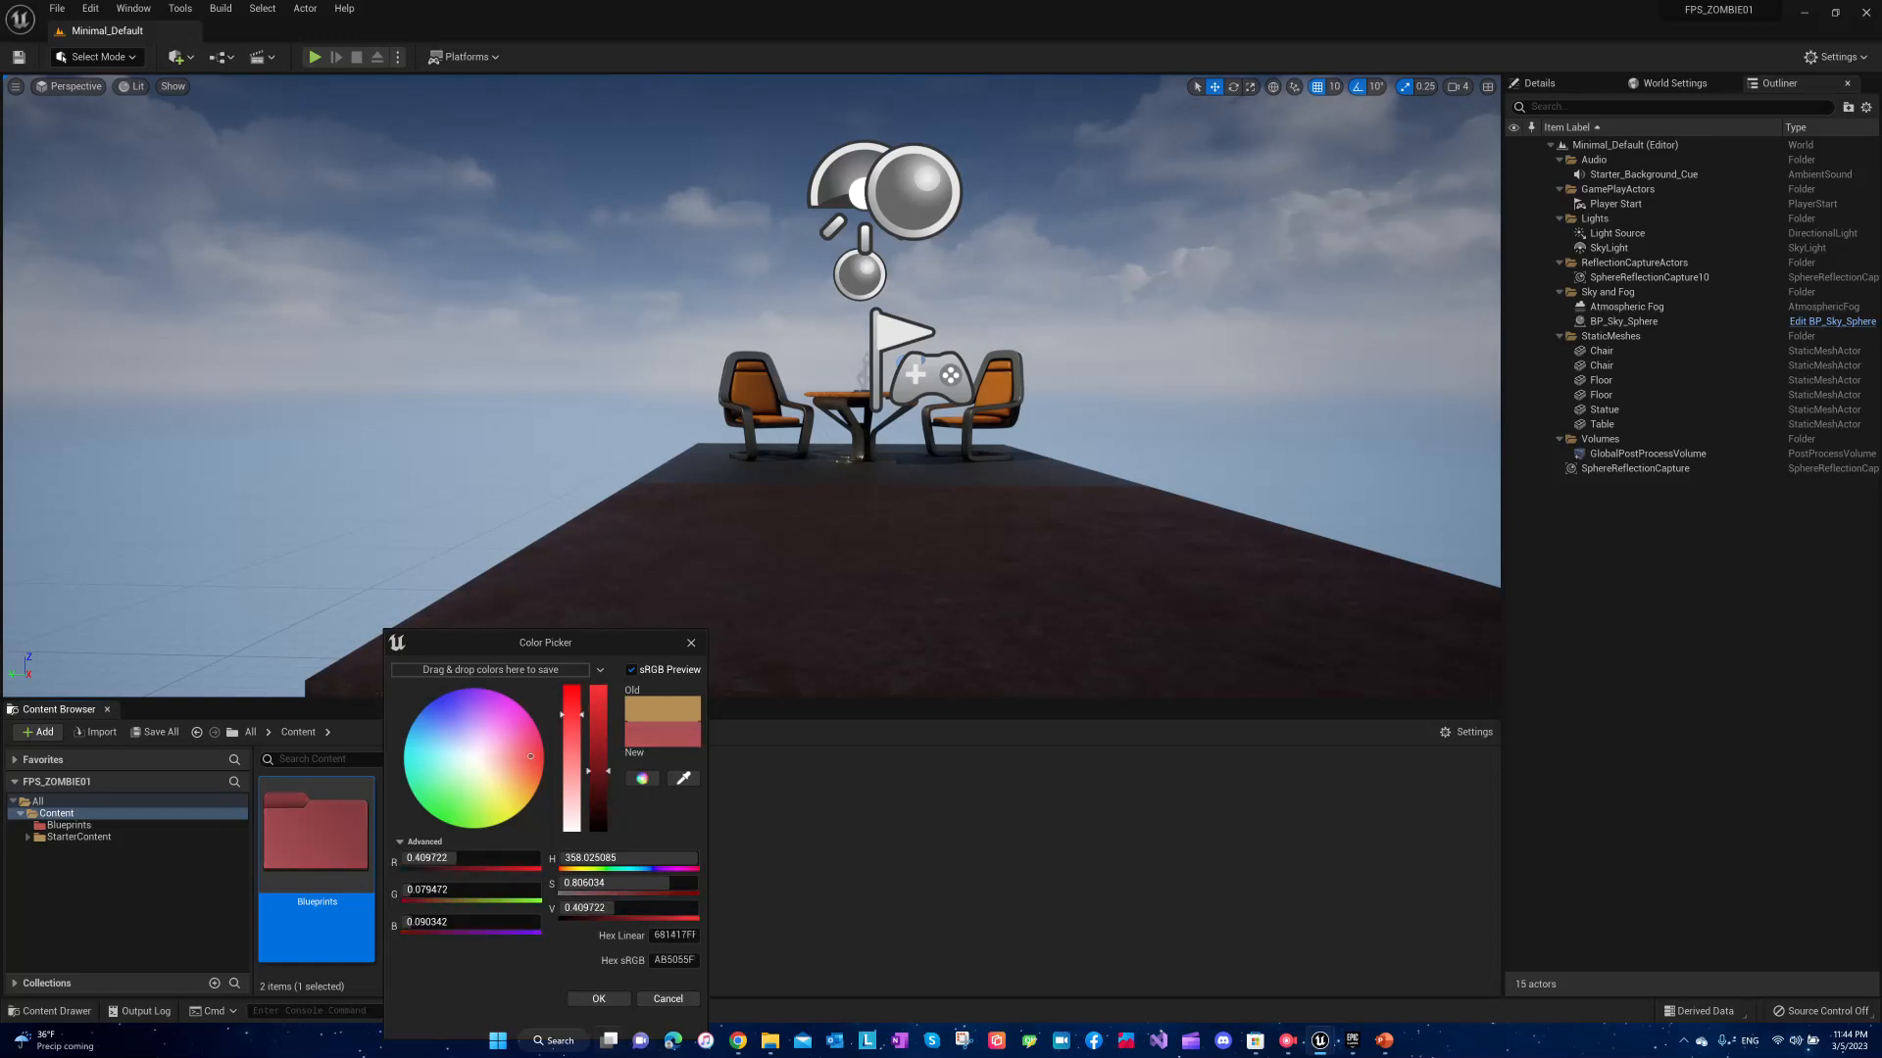
left_click(597, 998)
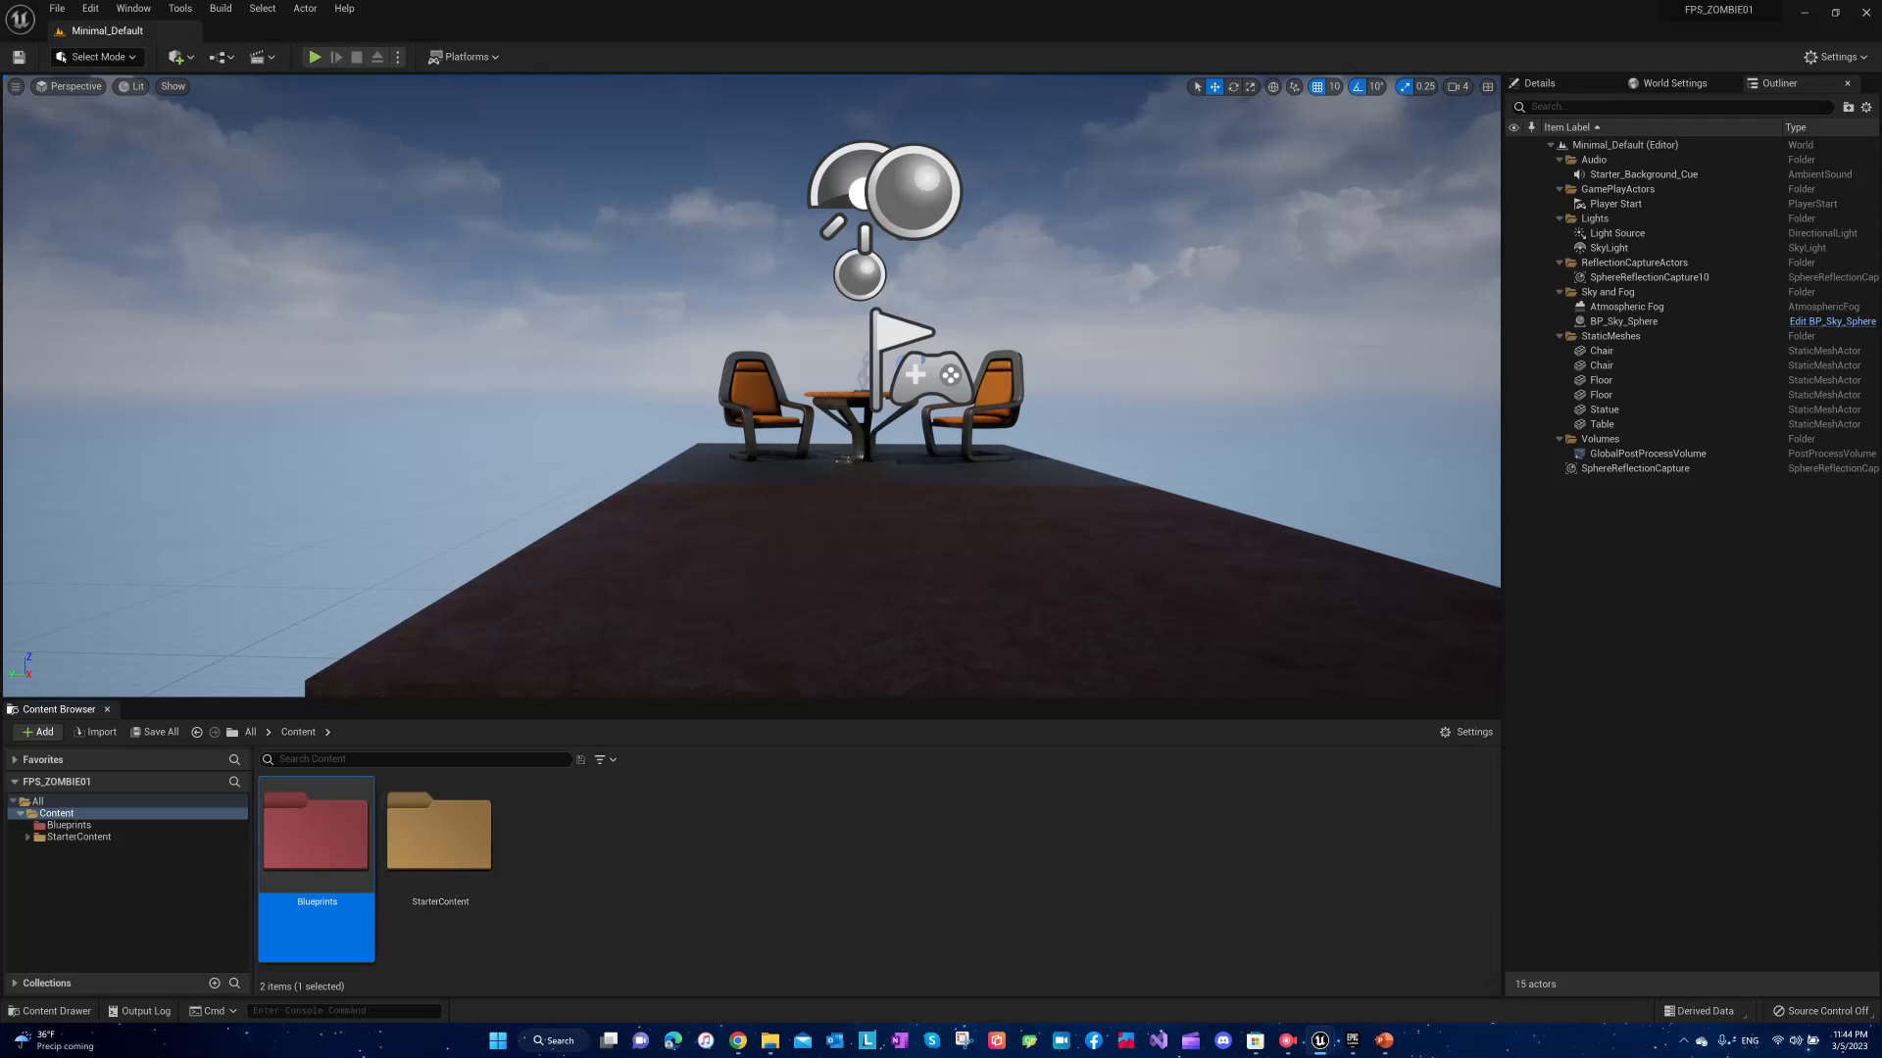
left_click(666, 867)
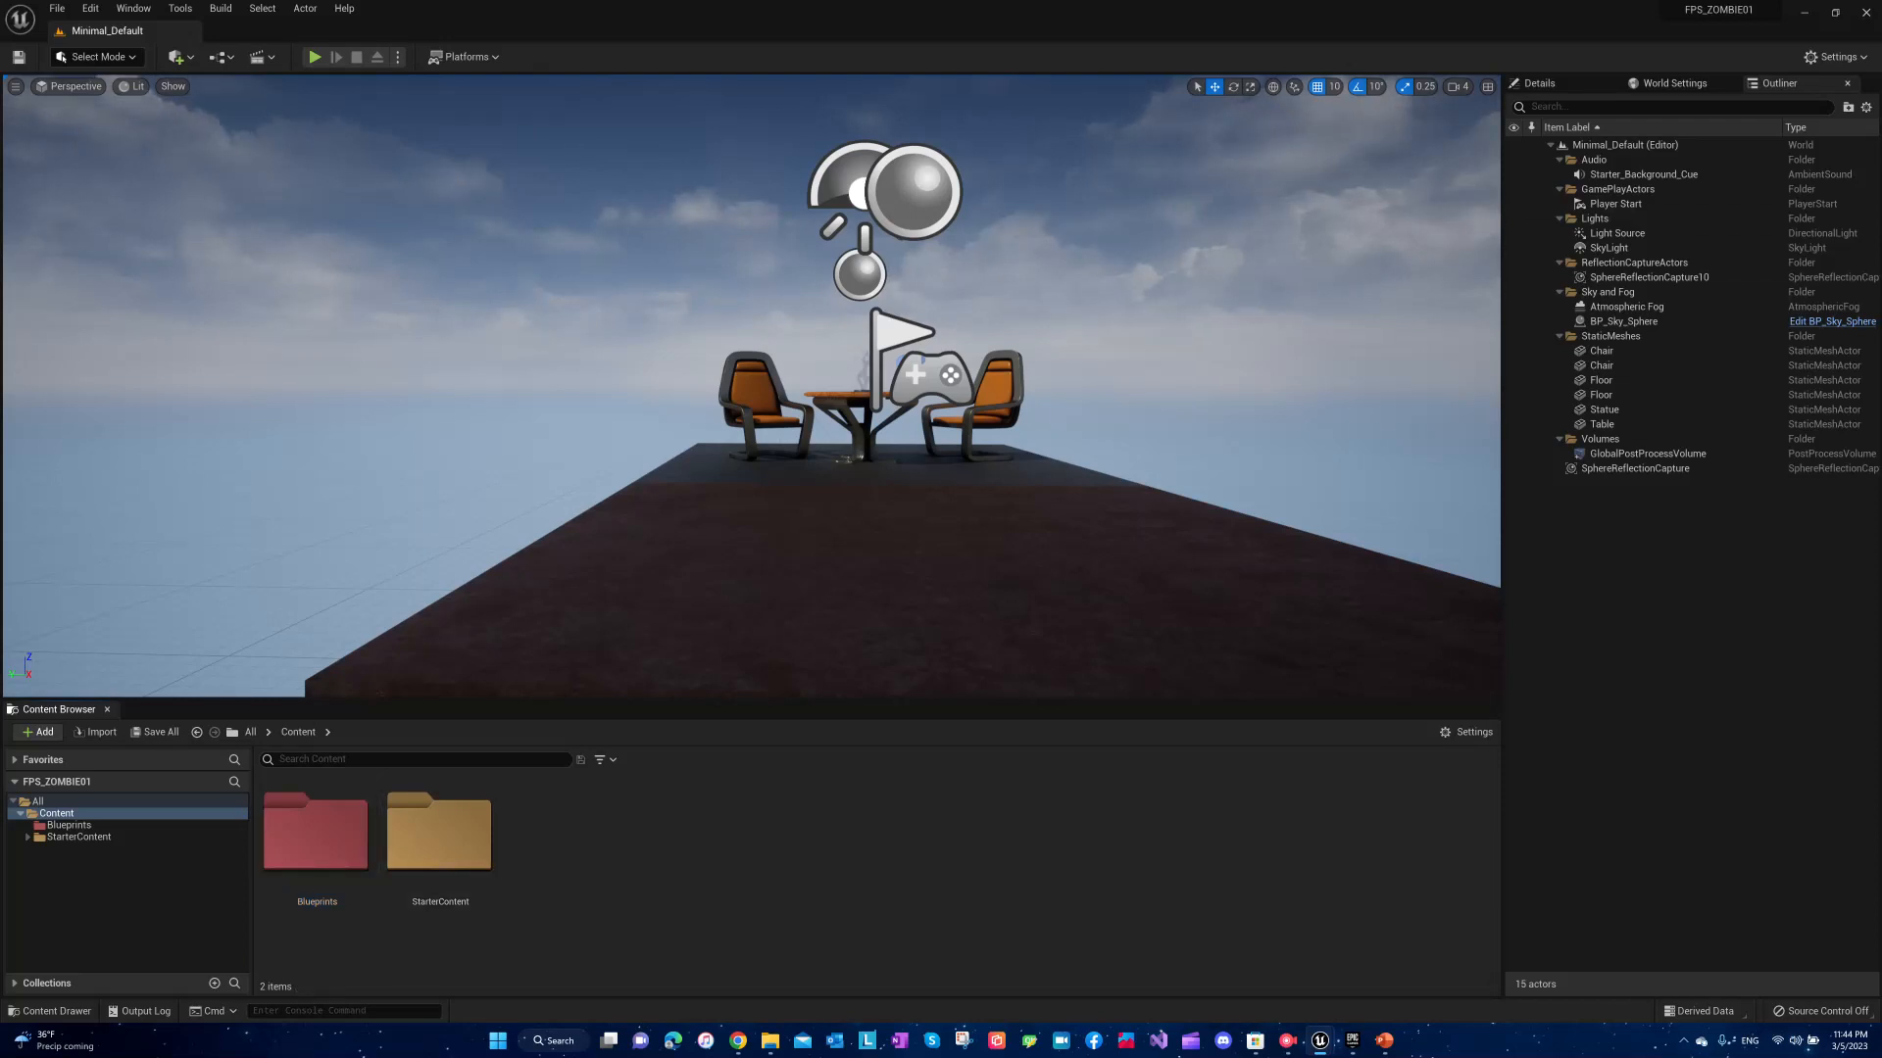